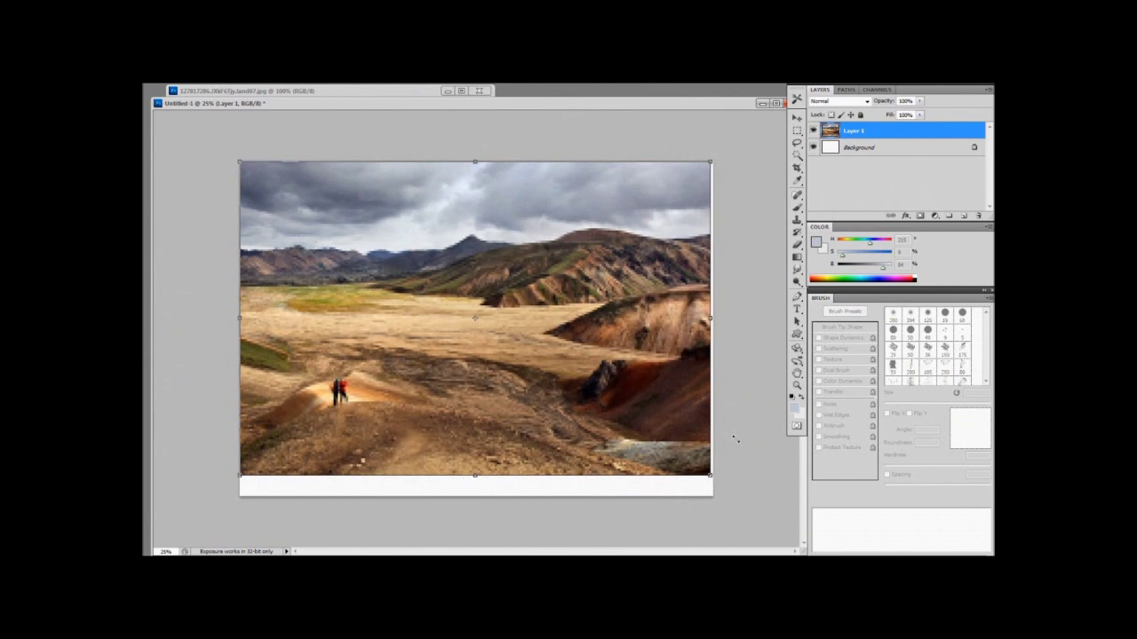
Crop the canvas to the outline of the resized landscape photo, deselect it and delete the photo layer
key(Return)
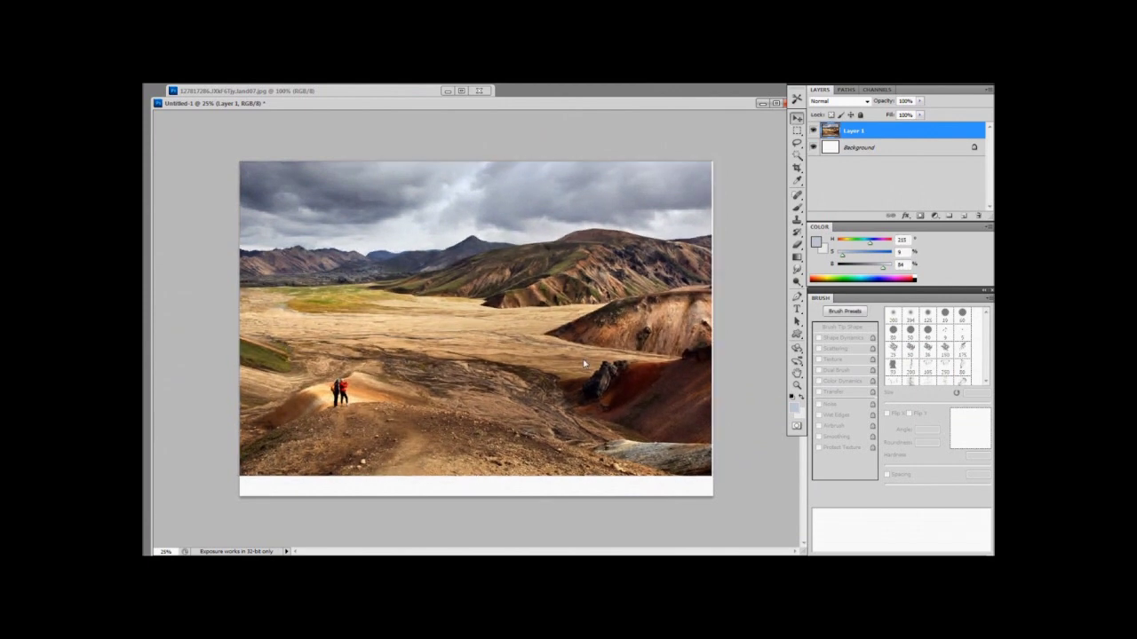
ctrl+click(832, 133)
key(alt+i)
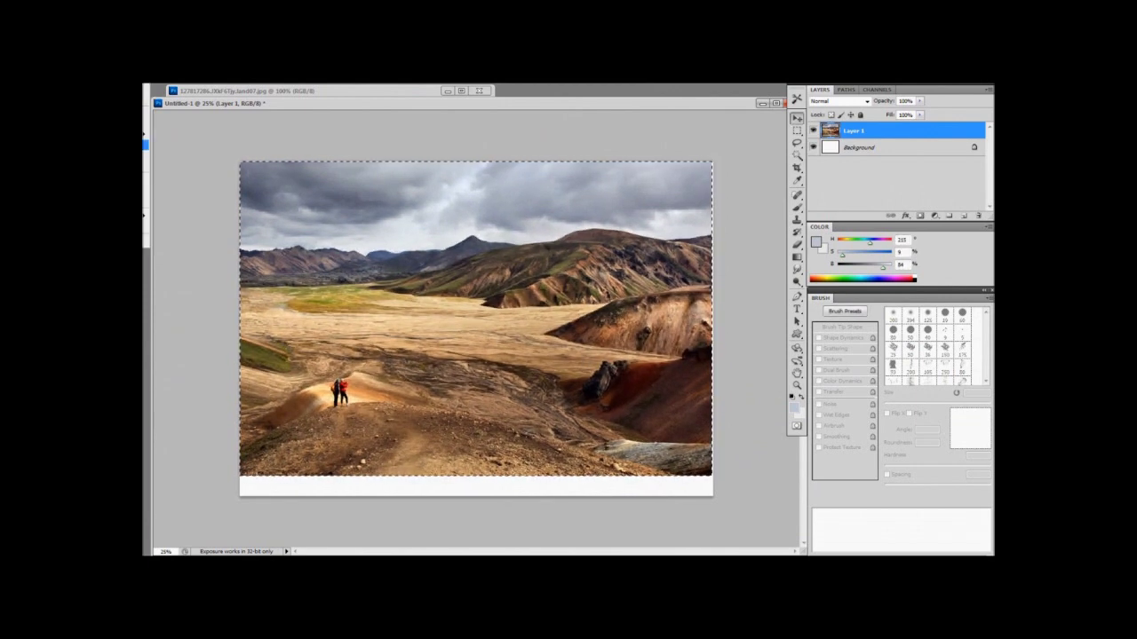
click(146, 144)
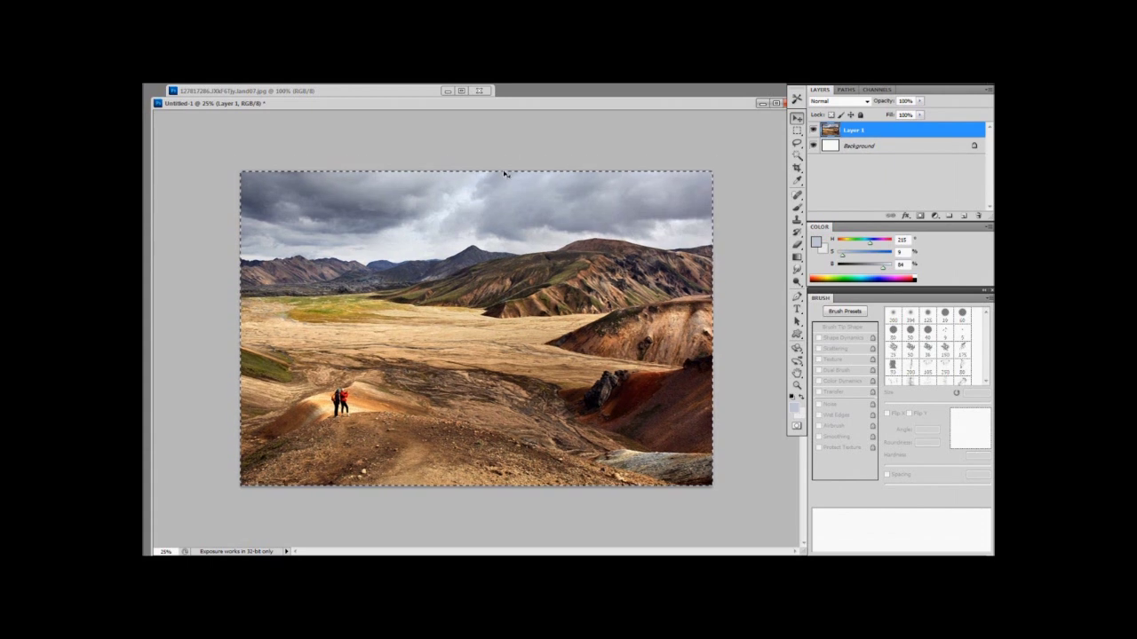
key(ctrl+d)
click(982, 217)
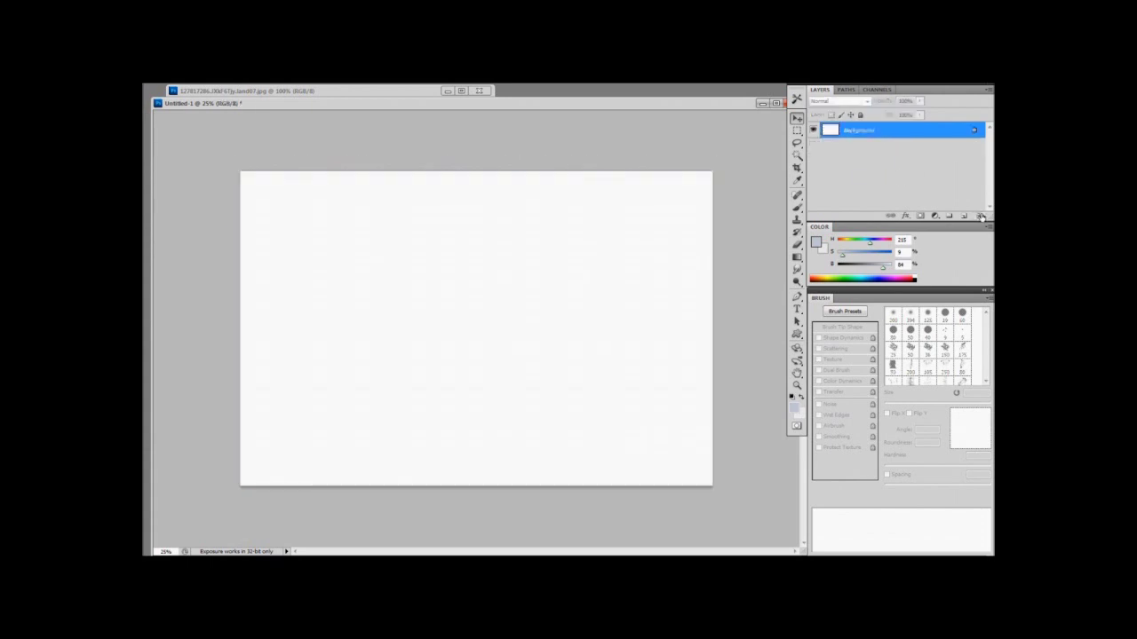
Zoom the source landscape photo out to 50%, enlarge its window and move it away from the blank canvas
double_click(382, 95)
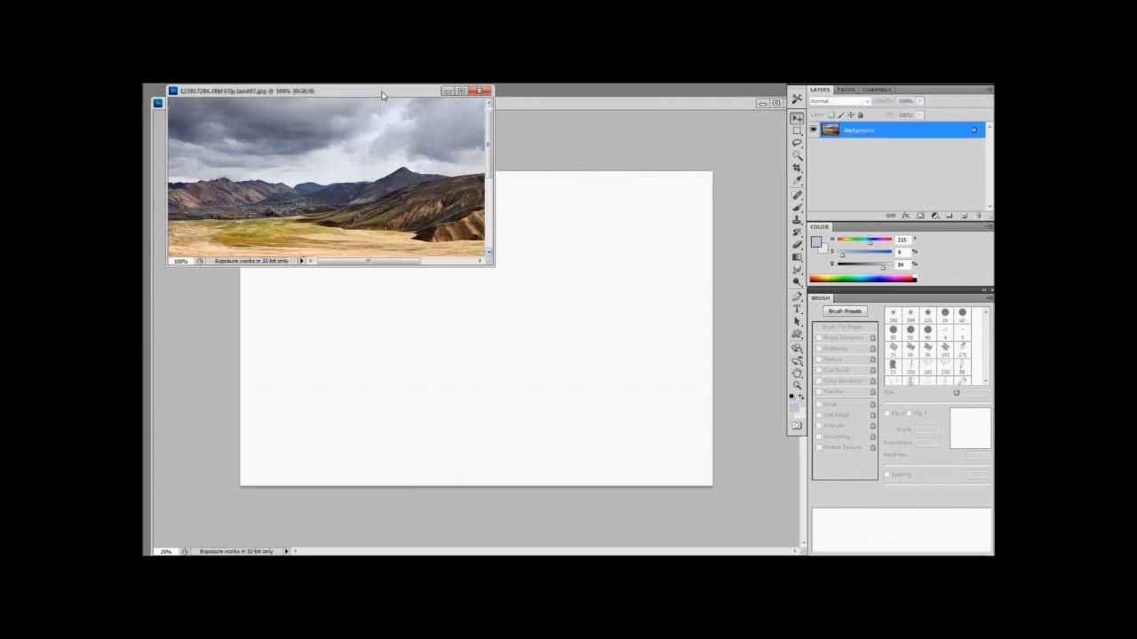
key(ctrl+minus)
key(ctrl+minus)
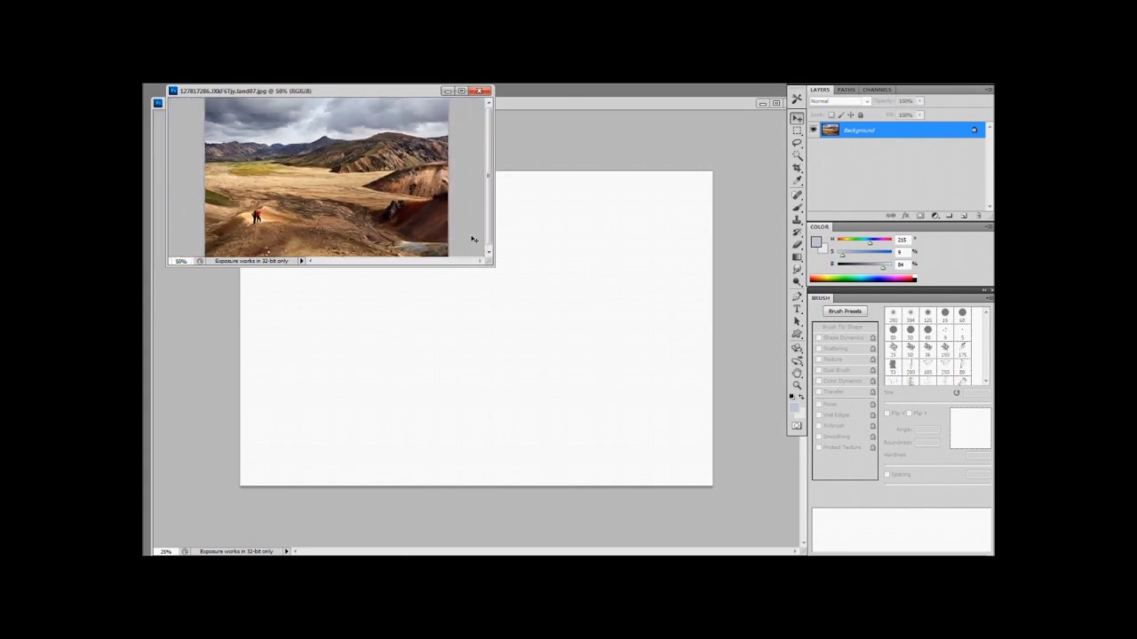
drag(494, 268, 557, 319)
drag(388, 95, 225, 87)
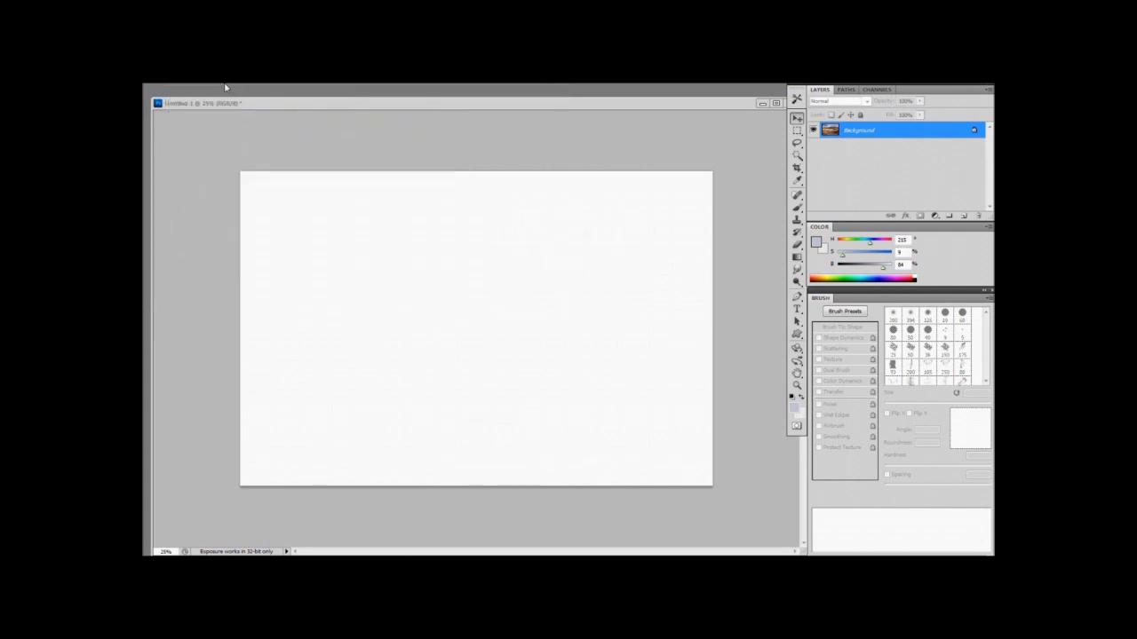
Narrow the blank canvas window and shift the document windows to make room for the reference photo
click(534, 102)
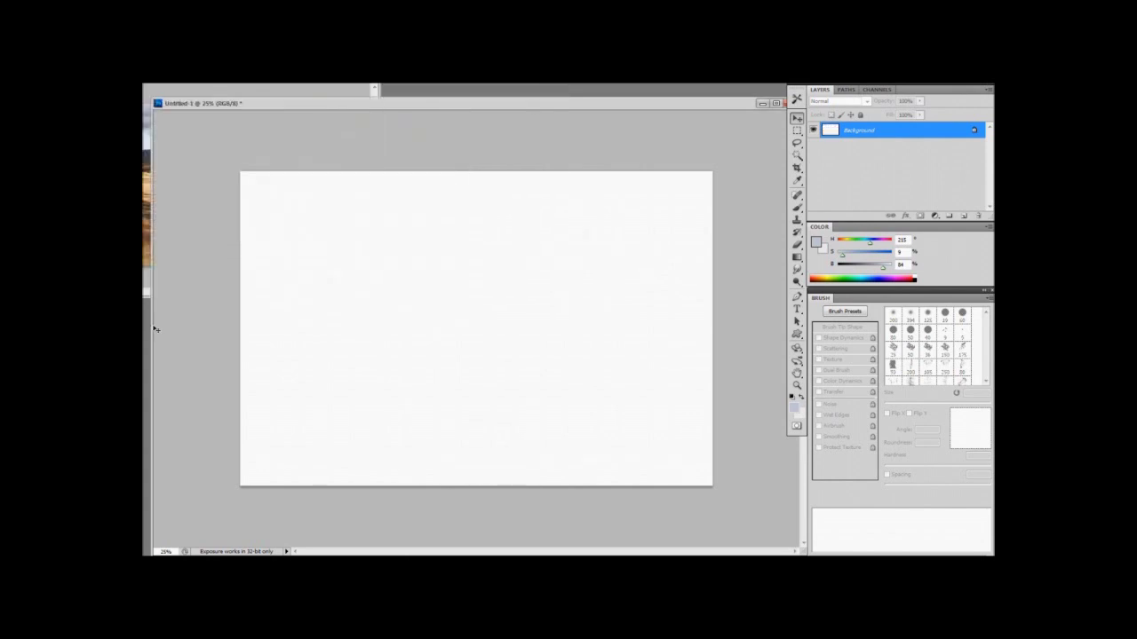
drag(151, 330, 293, 340)
drag(269, 91, 221, 112)
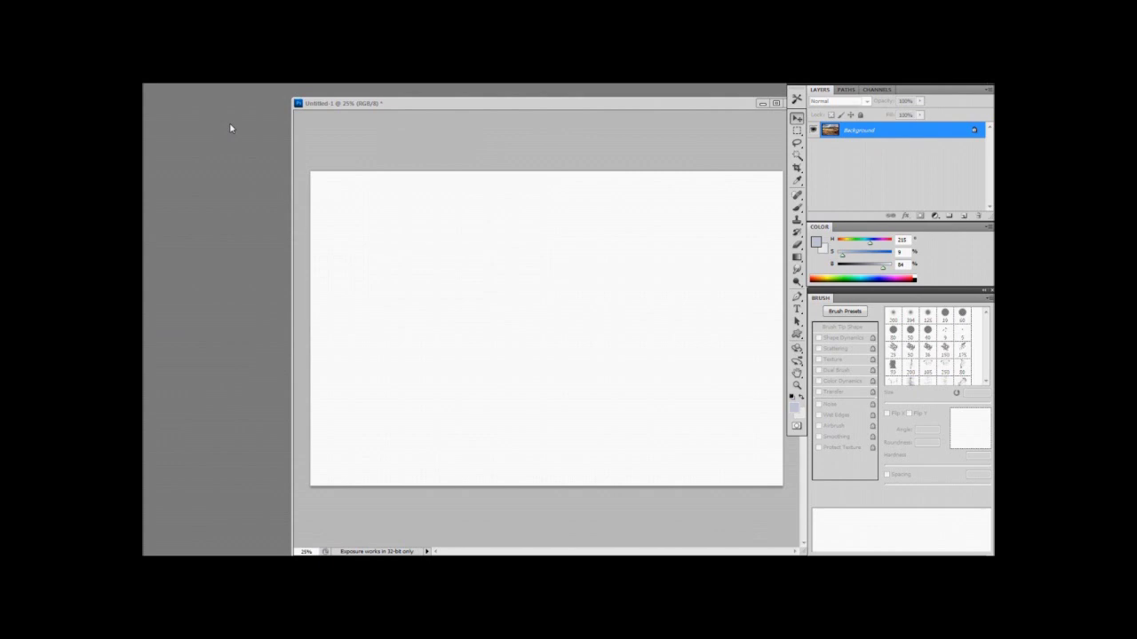
drag(231, 127, 231, 125)
drag(422, 105, 400, 103)
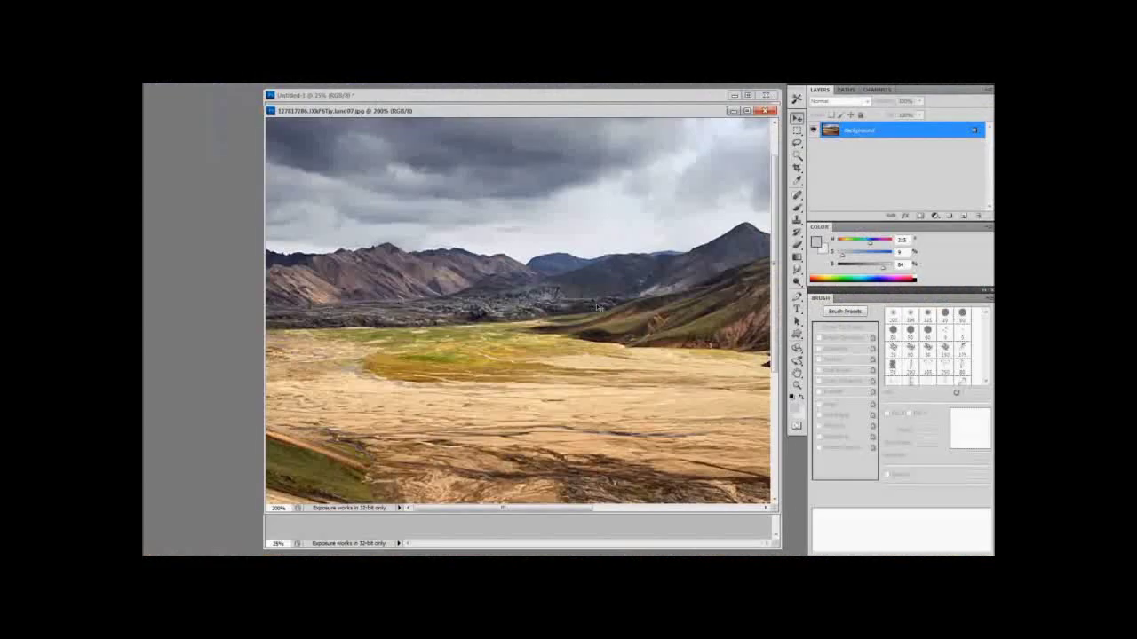
Zoom out the reference photo and narrow the blank canvas window so the two stand side by side
key(ctrl+0)
key(ctrl+minus)
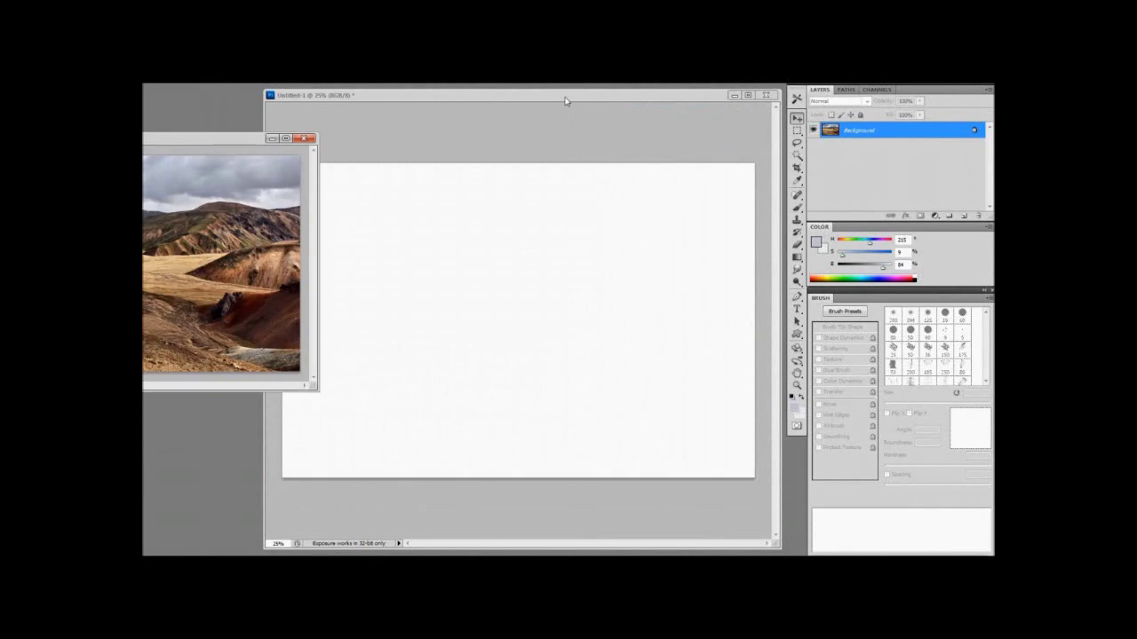
click(566, 98)
drag(264, 324, 292, 324)
click(214, 288)
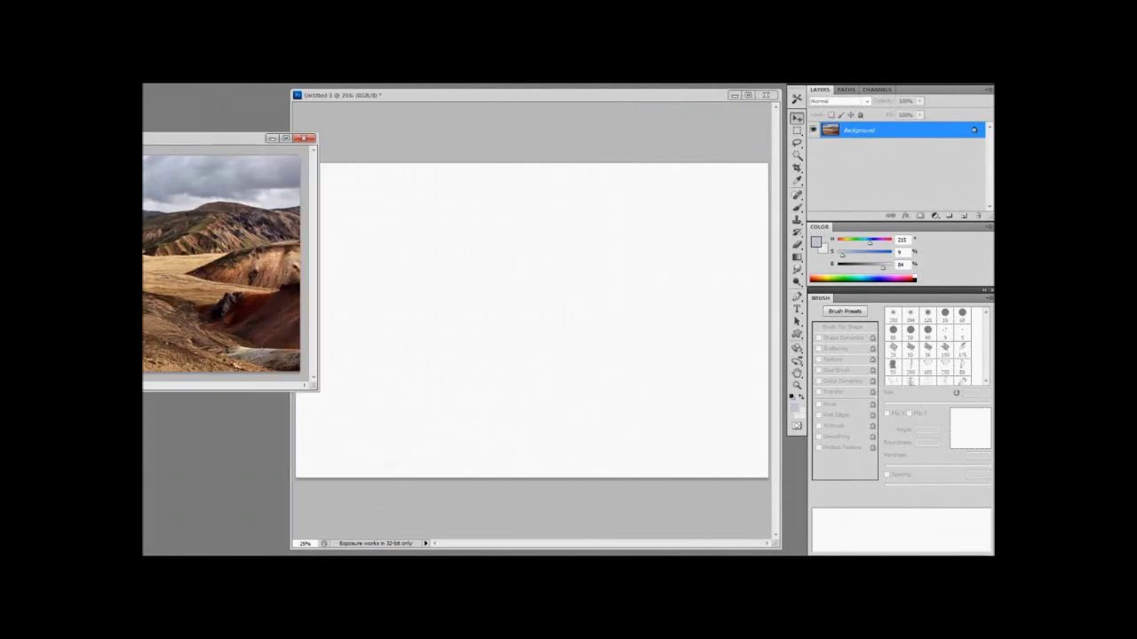
key(ctrl+minus)
click(430, 98)
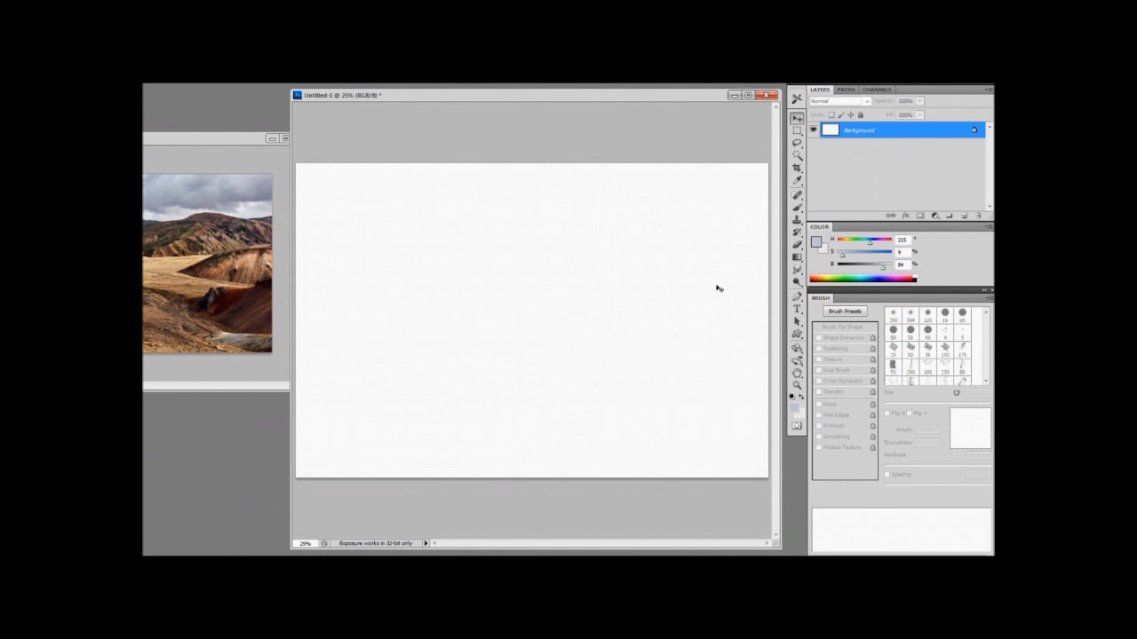
Add a new layer above the background and load the "a bigflat" brush preset
click(963, 215)
key(b)
click(796, 99)
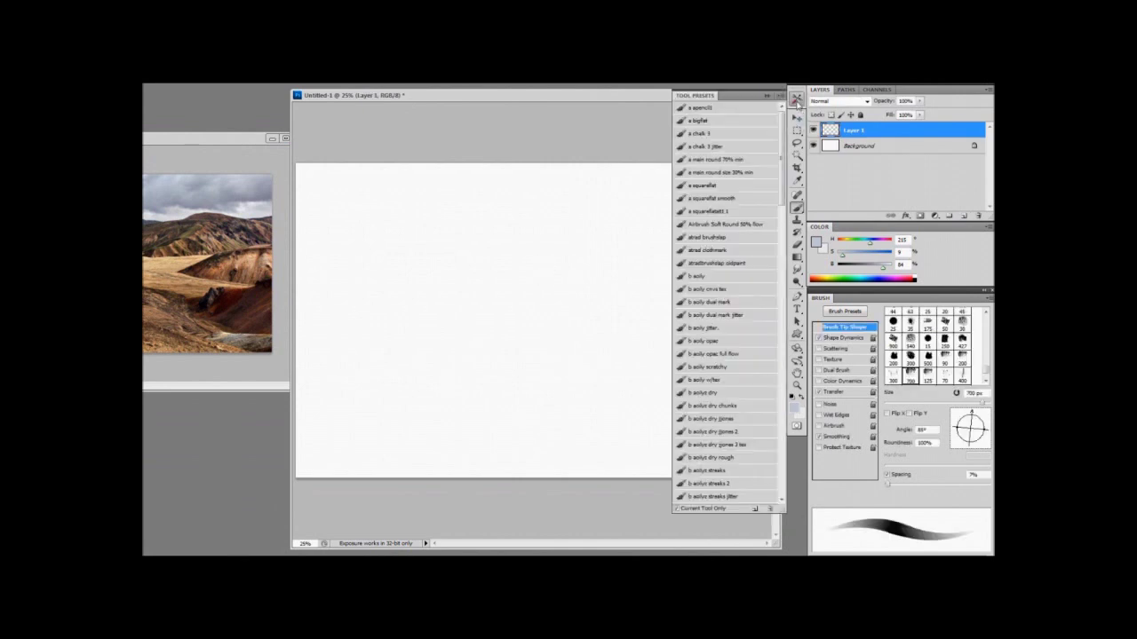
click(702, 119)
click(797, 98)
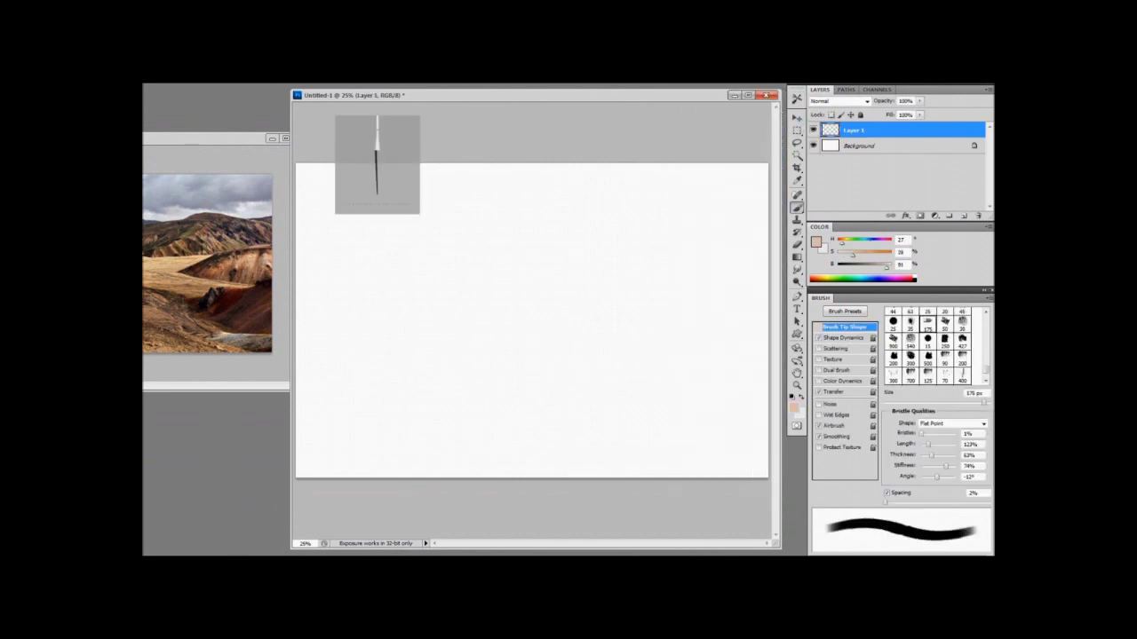
Paint a short peach test stroke near the canvas's upper edge
drag(481, 190, 521, 177)
scroll(521, 176, up, 2)
scroll(515, 174, down, 3)
scroll(500, 172, up, 1)
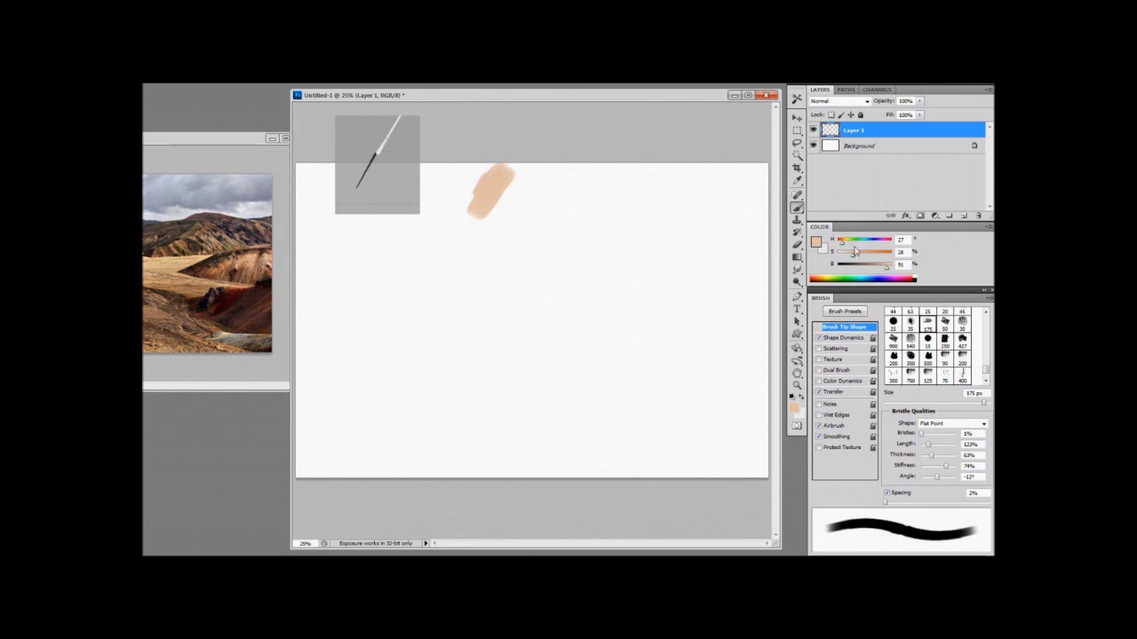
Choose a light neutral grey as the foreground color and fill the new layer with it
drag(842, 244, 862, 243)
click(817, 242)
click(401, 342)
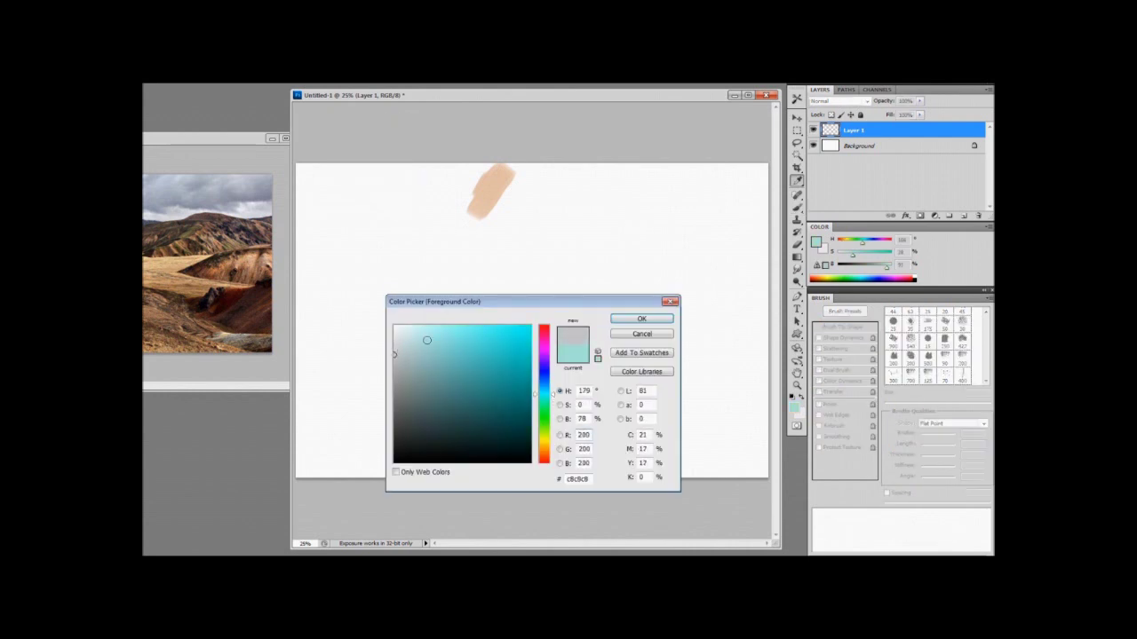
click(642, 318)
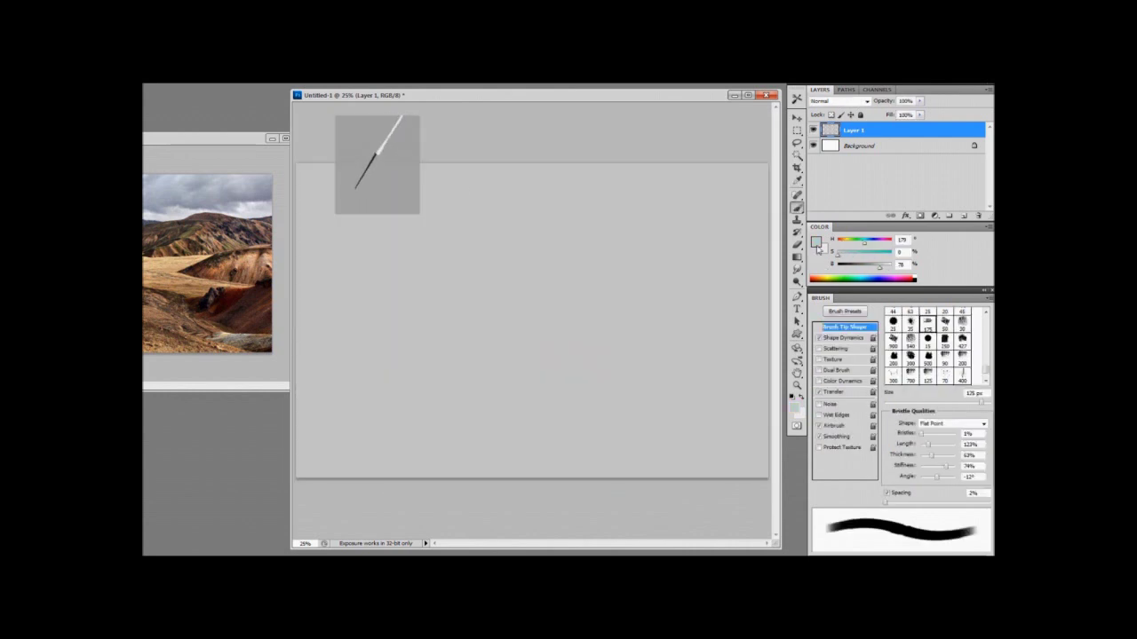
Pick a darker grey and paint loose winding cloud strokes across the left part of the sky
click(817, 246)
click(400, 395)
click(639, 319)
mouse_move(298, 185)
mouse_down()
mouse_move(399, 228)
mouse_move(388, 229)
mouse_move(308, 193)
mouse_move(356, 194)
mouse_move(430, 224)
mouse_move(474, 191)
mouse_move(566, 177)
mouse_up()
With a textured brush preset, block in soft grey clouds across the sky and draw a straight horizon line below them
click(797, 97)
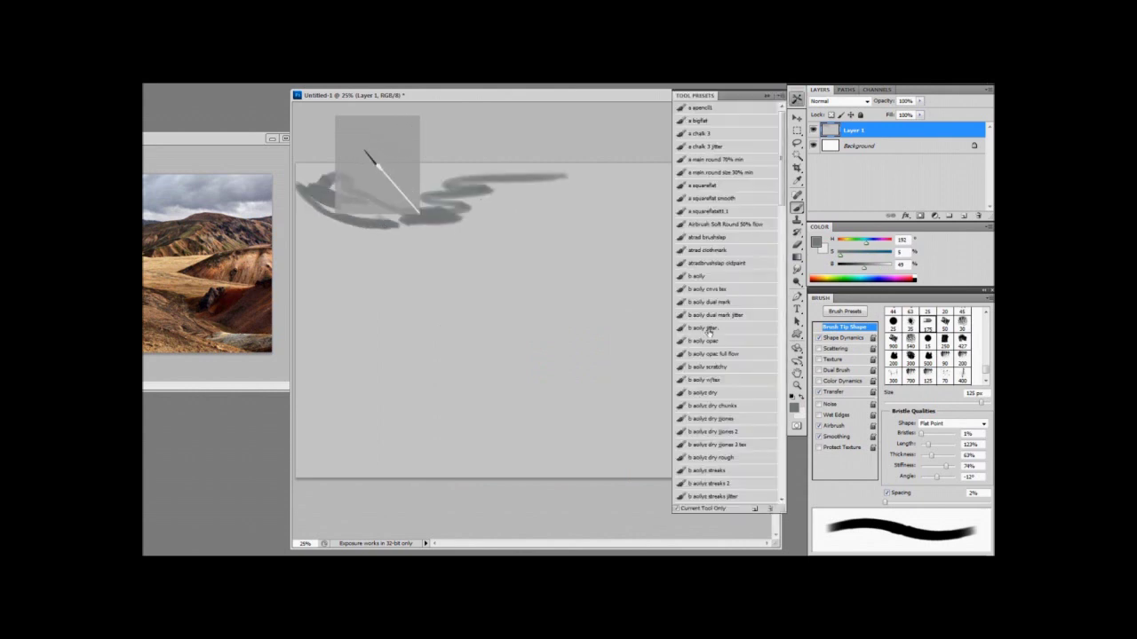
drag(781, 168, 782, 200)
click(723, 342)
mouse_move(355, 198)
mouse_down()
mouse_move(424, 142)
mouse_move(655, 178)
mouse_up()
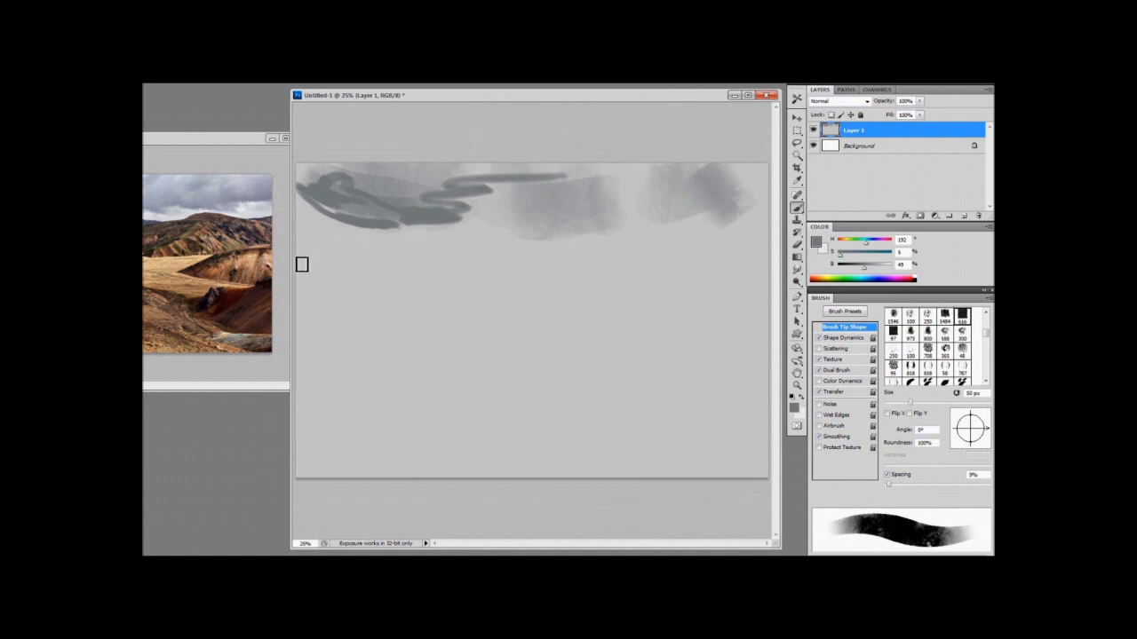
drag(302, 256, 776, 245)
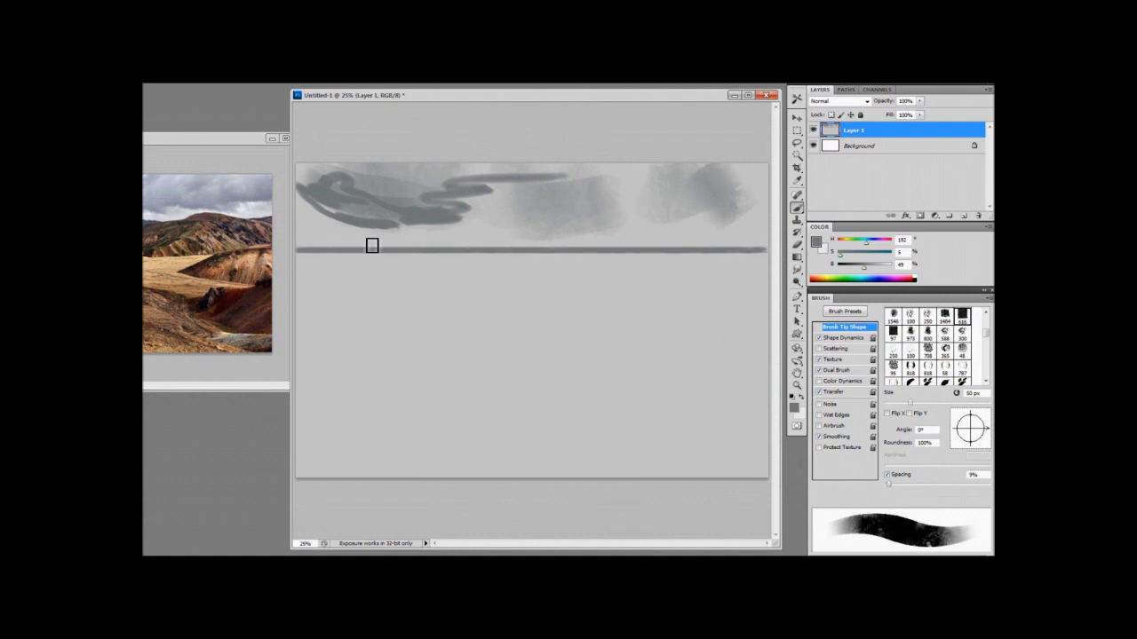
Pick a pale blue-grey and paint light openings between the clouds in the middle and right of the sky
click(817, 243)
click(414, 368)
click(406, 356)
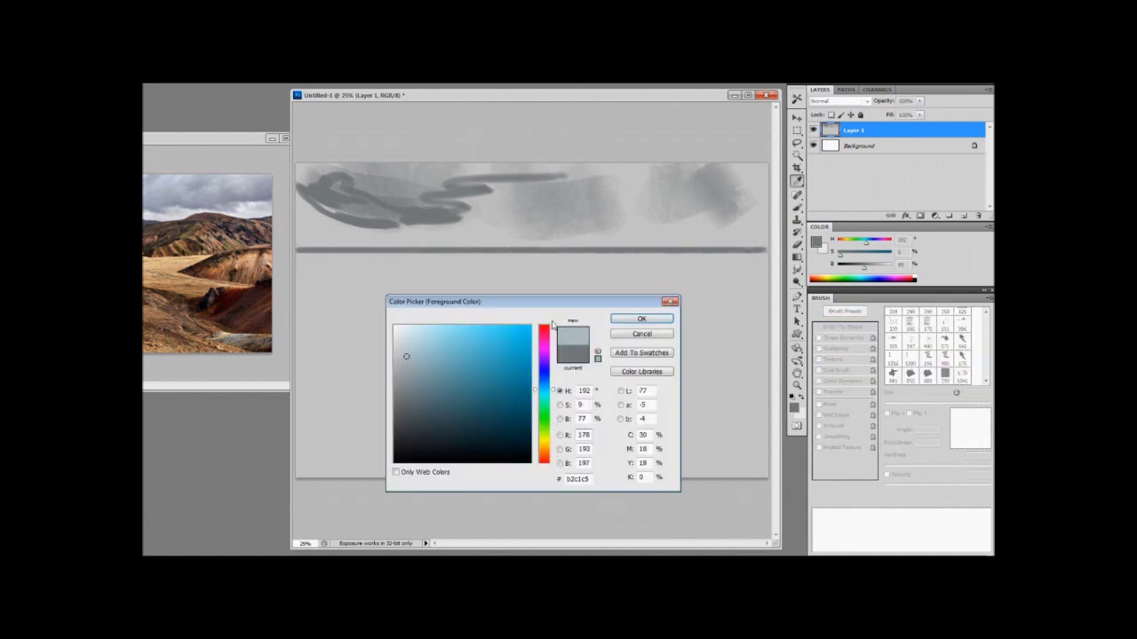
click(641, 319)
click(491, 221)
mouse_move(413, 217)
mouse_down()
mouse_move(632, 176)
mouse_move(685, 211)
mouse_up()
key(bracketright)
key(bracketleft)
key(bracketleft)
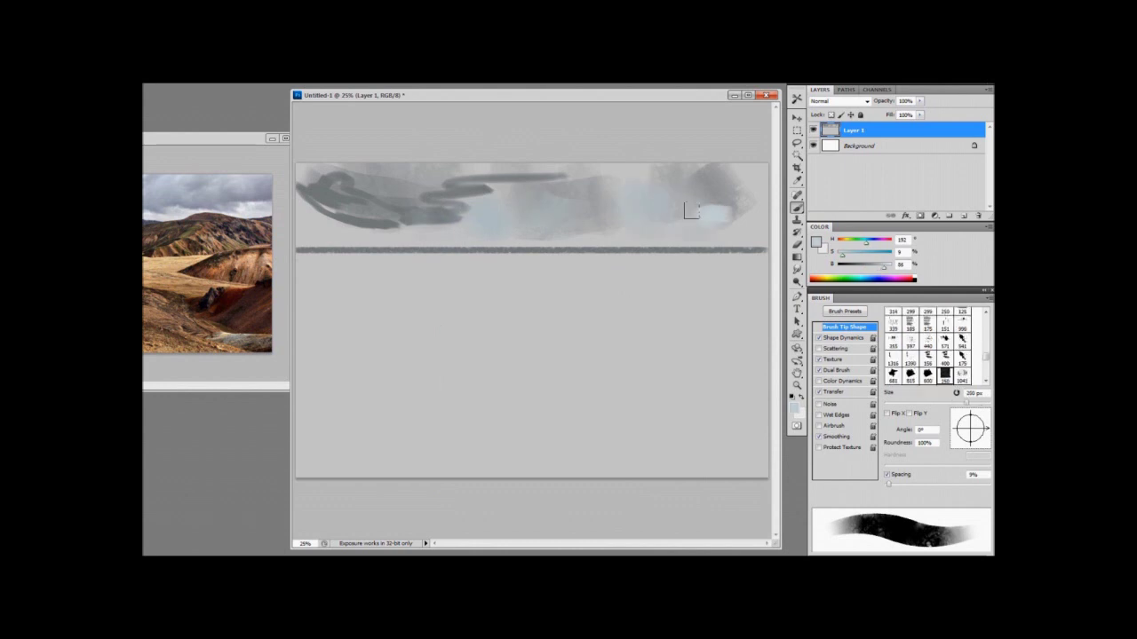
drag(500, 195, 484, 191)
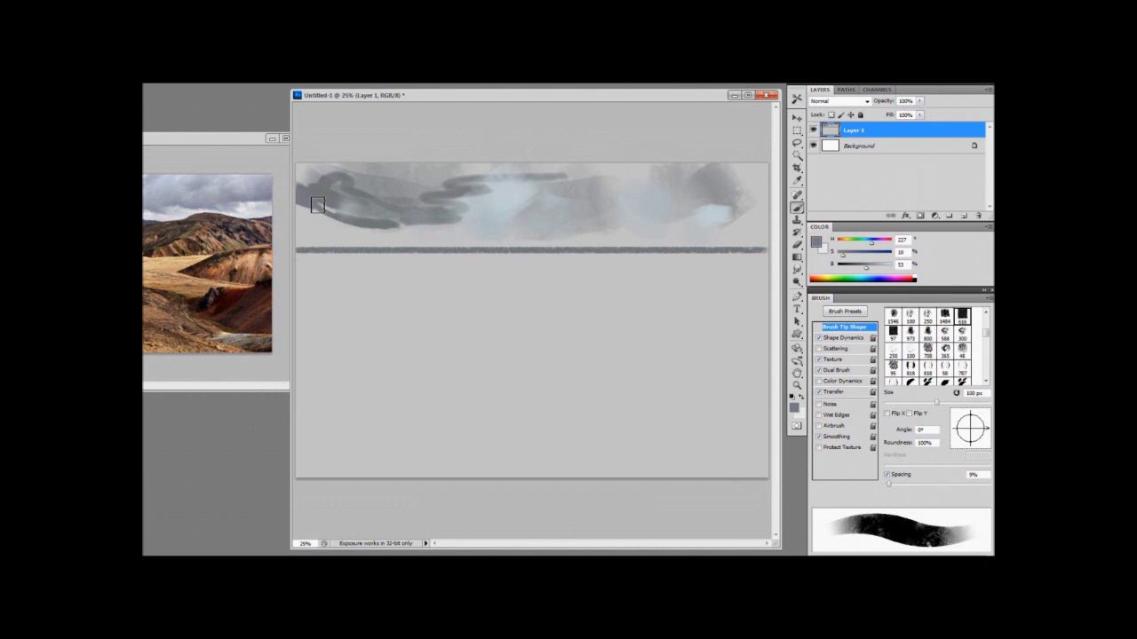
Darken the paint color and build up layered dark clouds in the left sky, sampling tones and varying the brush size
drag(865, 271, 847, 270)
key(bracketright)
key(bracketright)
mouse_move(299, 180)
mouse_down()
mouse_move(318, 201)
mouse_move(303, 187)
mouse_move(329, 174)
mouse_up()
alt+click(330, 178)
mouse_move(331, 182)
mouse_down()
mouse_move(309, 163)
mouse_move(350, 208)
mouse_move(357, 192)
mouse_move(412, 201)
mouse_move(408, 189)
mouse_move(315, 221)
mouse_move(279, 191)
mouse_move(317, 225)
mouse_move(405, 214)
mouse_up()
key(bracketright)
alt+click(310, 195)
key(bracketright)
key(bracketright)
key(bracketright)
key(bracketleft)
key(bracketleft)
key(bracketleft)
key(bracketleft)
key(bracketleft)
key(bracketleft)
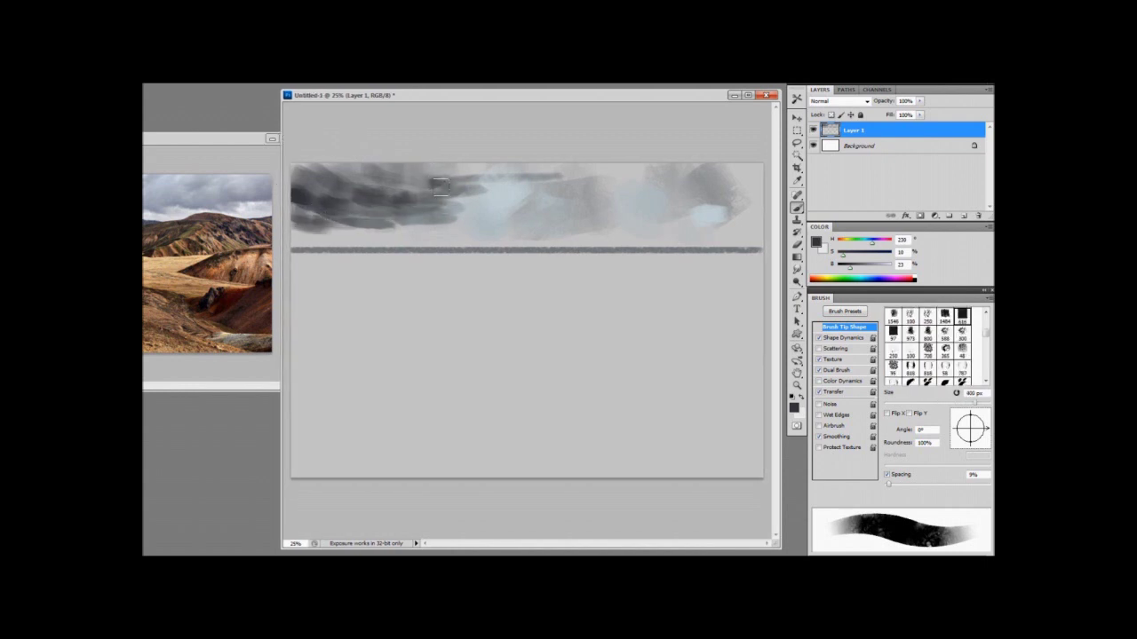
Paint broad purple-grey storm clouds across the middle and right of the sky with a resized textured brush
key(bracketright)
key(bracketright)
key(bracketright)
key(bracketright)
key(bracketright)
key(bracketright)
mouse_move(519, 186)
mouse_down()
mouse_move(556, 153)
mouse_move(740, 148)
mouse_move(754, 217)
mouse_move(736, 183)
mouse_move(672, 164)
mouse_move(701, 154)
mouse_move(547, 175)
mouse_move(496, 195)
mouse_move(484, 213)
mouse_move(530, 197)
mouse_up()
key(bracketleft)
key(bracketleft)
key(bracketleft)
key(bracketleft)
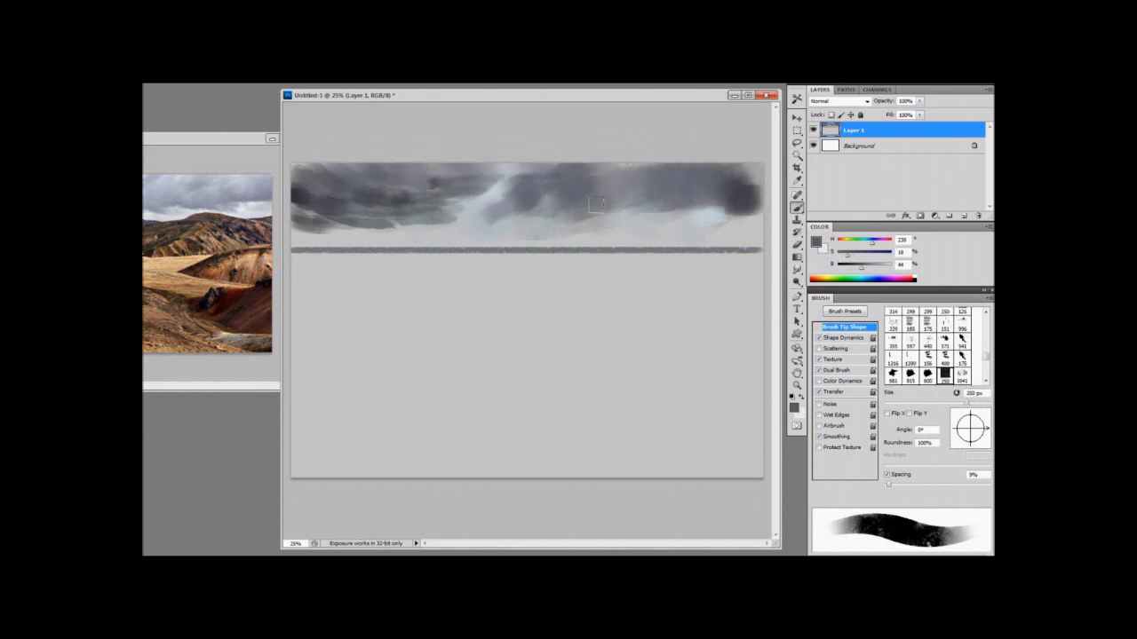
Deepen the dark cloud mass in the right sky and extend it up to the canvas's upper edge
mouse_move(596, 206)
mouse_down()
mouse_move(616, 190)
mouse_move(744, 182)
mouse_move(730, 174)
mouse_up()
key(bracketright)
key(bracketright)
key(bracketright)
key(bracketright)
key(bracketleft)
key(bracketleft)
key(bracketleft)
key(bracketleft)
drag(638, 151, 600, 169)
Lighten the blue-grey color and brush softer tones over the clouds in the upper middle and left sky
drag(861, 267, 874, 268)
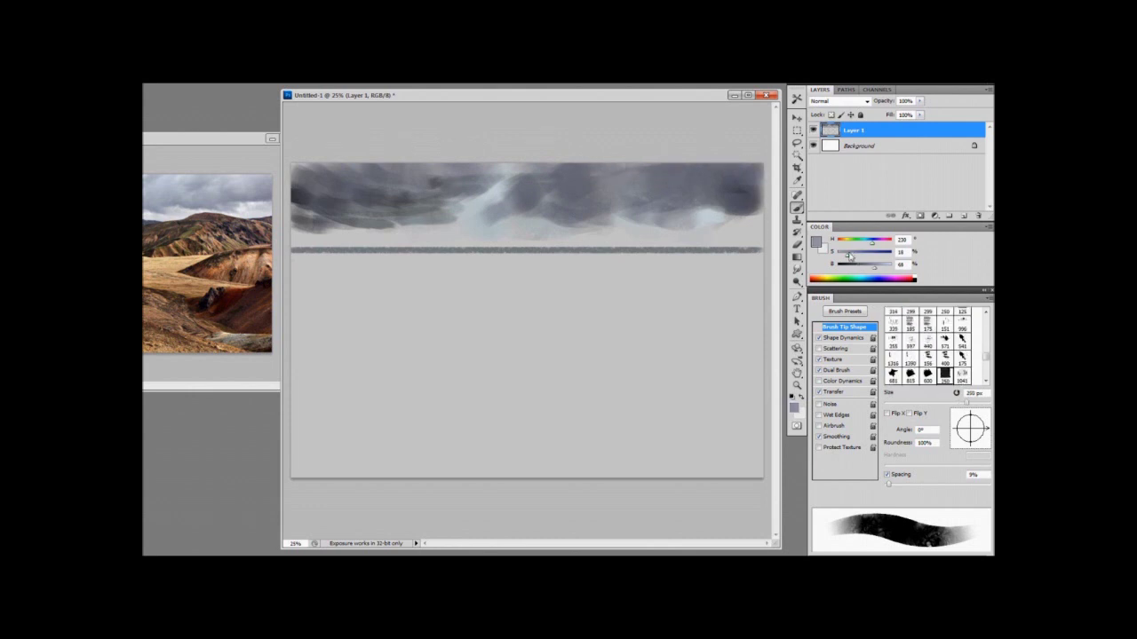
key(bracketright)
mouse_move(620, 162)
mouse_down()
mouse_move(576, 147)
mouse_move(492, 154)
mouse_move(330, 127)
mouse_move(382, 191)
mouse_up()
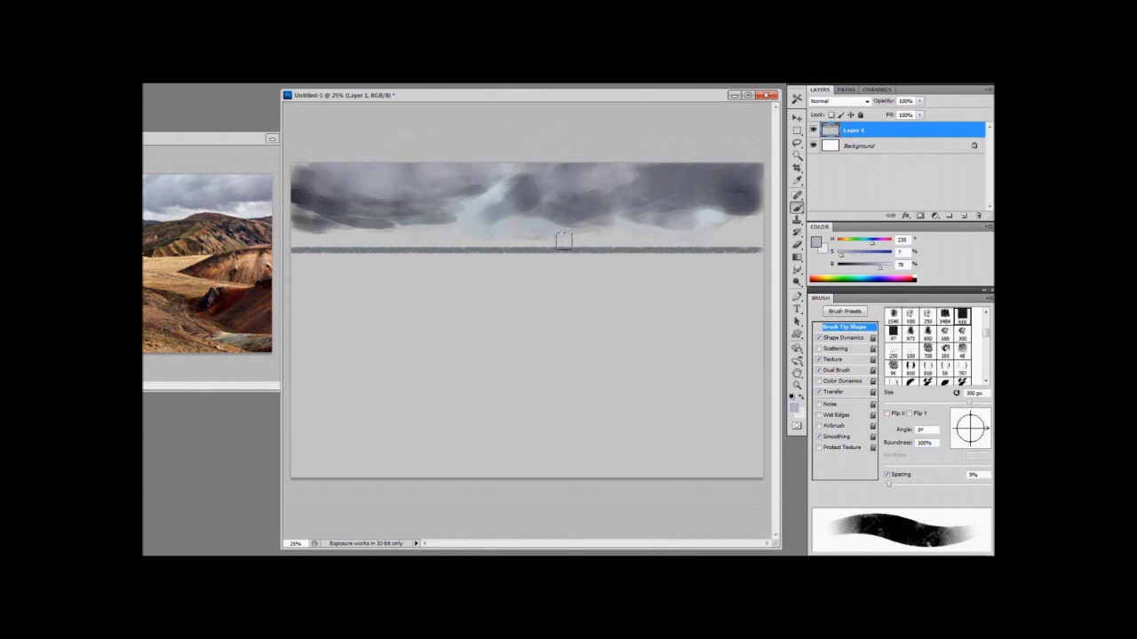
Set the foreground color to a dark brown with 13% saturation and 31% brightness, and add a new layer
click(816, 243)
click(412, 420)
click(644, 317)
key(ctrl+shift+alt+n)
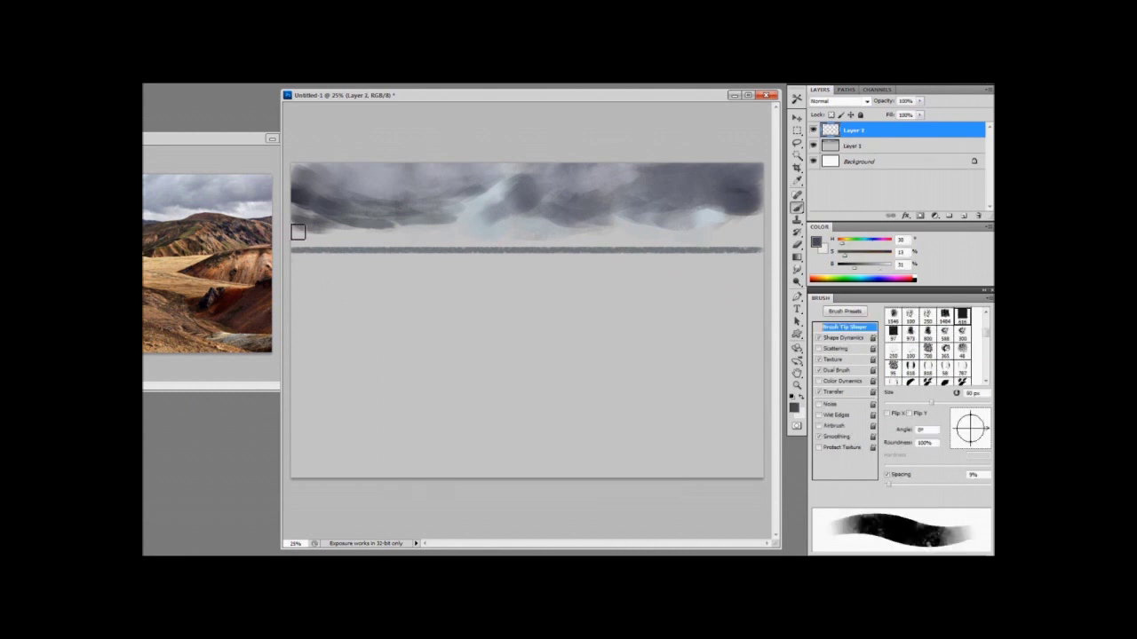
Reduce the brush to 35 px and sketch the distant mountain ridge above the left part of the horizon
key(bracketleft)
key(bracketleft)
key(bracketleft)
key(bracketleft)
key(bracketleft)
key(bracketleft)
drag(296, 234, 348, 243)
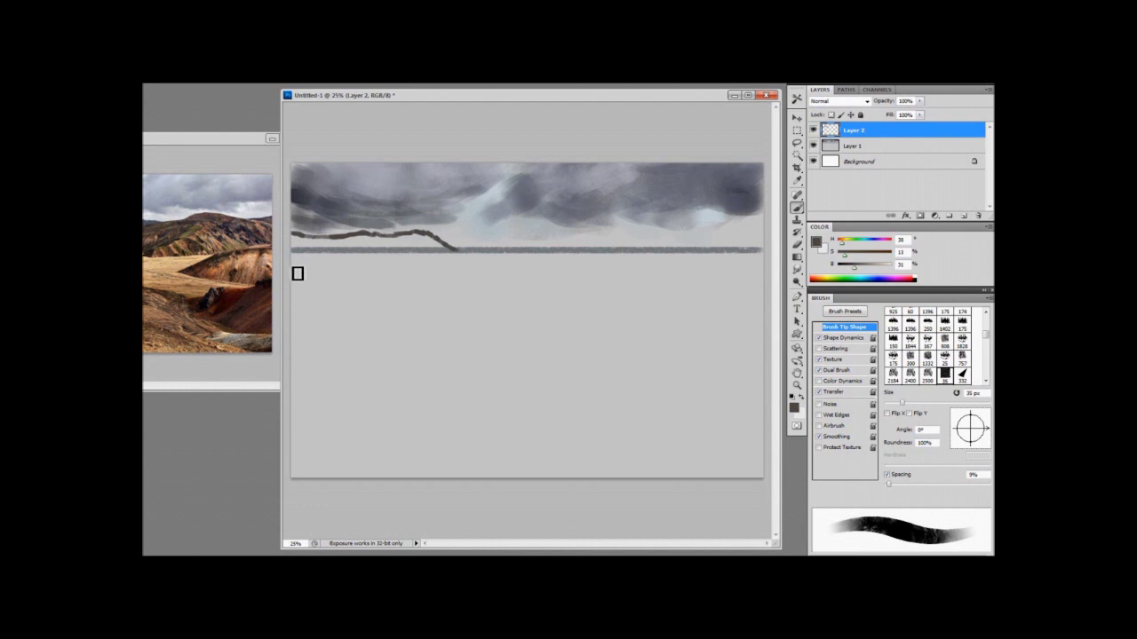
Sketch the contour lines of the valley edge, right-hand slopes, foreground mounds and distant right ridge
mouse_move(332, 277)
mouse_down()
mouse_move(441, 270)
mouse_move(333, 278)
mouse_move(414, 278)
mouse_move(467, 260)
mouse_move(459, 250)
mouse_move(517, 239)
mouse_move(476, 280)
mouse_move(705, 294)
mouse_move(606, 295)
mouse_move(734, 285)
mouse_move(653, 323)
mouse_move(705, 328)
mouse_move(650, 323)
mouse_move(753, 352)
mouse_move(777, 332)
mouse_move(624, 372)
mouse_move(652, 403)
mouse_move(775, 442)
mouse_move(717, 442)
mouse_move(680, 461)
mouse_move(754, 486)
mouse_move(604, 439)
mouse_move(444, 418)
mouse_up()
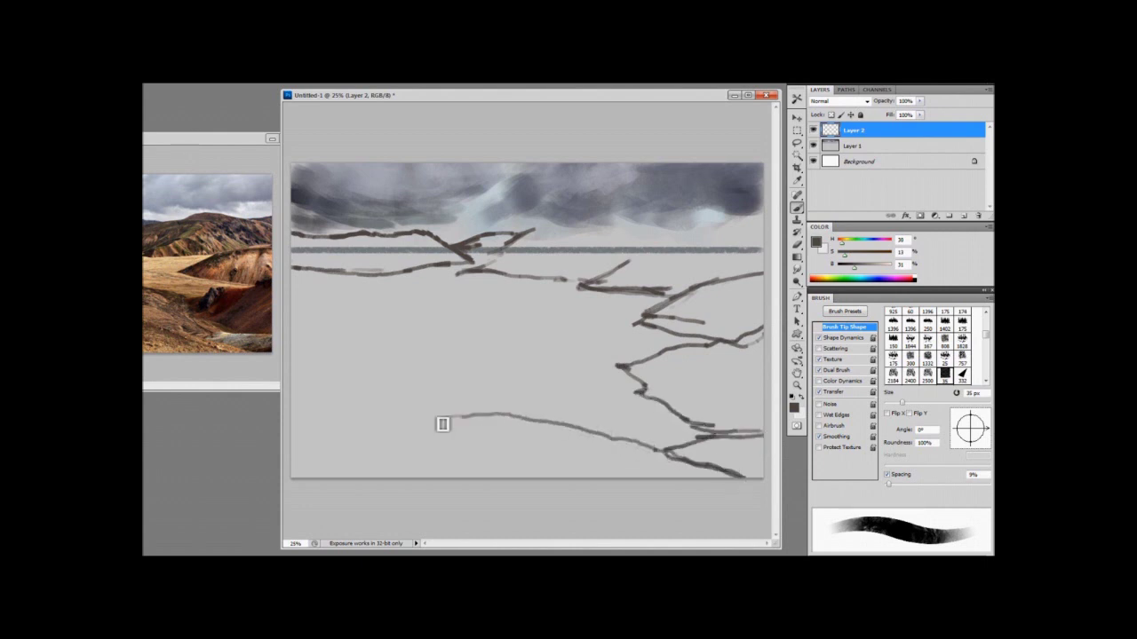
mouse_move(293, 437)
mouse_down()
mouse_move(368, 413)
mouse_move(306, 442)
mouse_move(454, 415)
mouse_move(313, 412)
mouse_move(387, 385)
mouse_move(447, 385)
mouse_move(295, 344)
mouse_move(347, 363)
mouse_move(310, 366)
mouse_move(340, 354)
mouse_move(297, 342)
mouse_move(412, 351)
mouse_move(410, 360)
mouse_move(463, 369)
mouse_move(624, 375)
mouse_move(631, 407)
mouse_up()
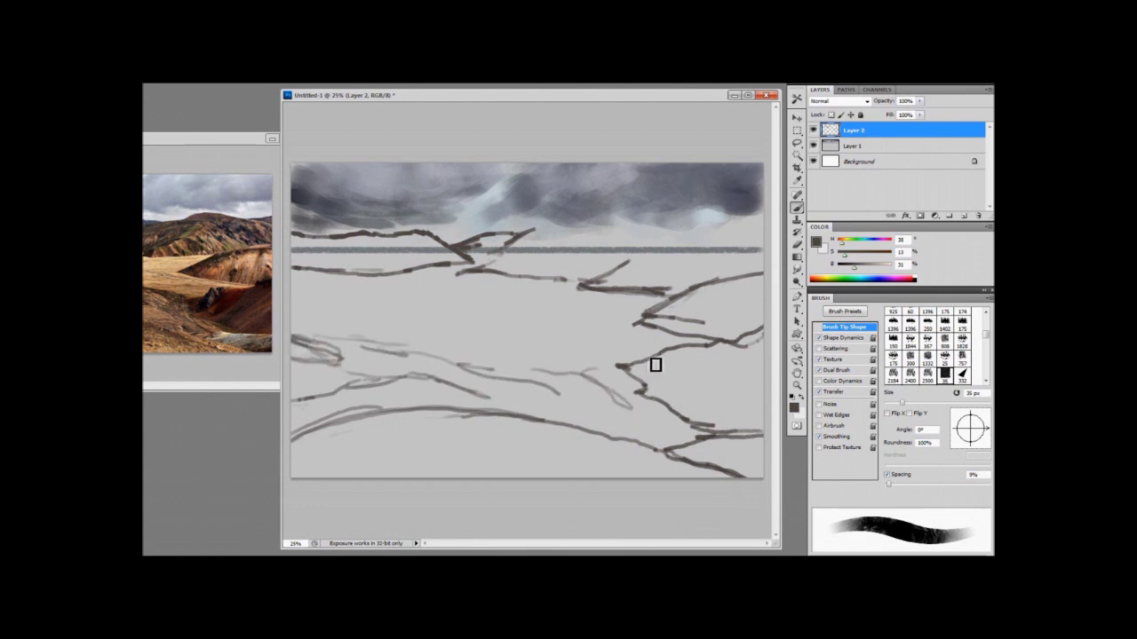
drag(671, 348, 654, 375)
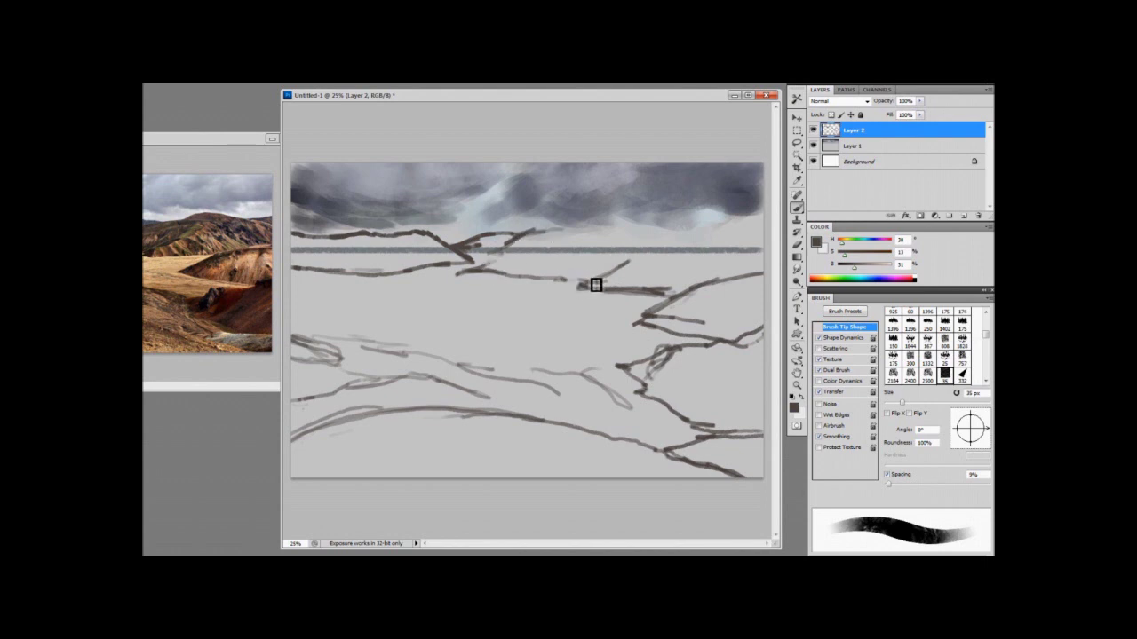
mouse_move(688, 247)
mouse_down()
mouse_move(770, 250)
mouse_move(634, 229)
mouse_up()
mouse_move(681, 225)
mouse_down()
mouse_move(764, 250)
mouse_move(631, 236)
mouse_move(581, 244)
mouse_move(654, 236)
mouse_move(528, 246)
mouse_move(546, 233)
mouse_move(490, 256)
mouse_move(533, 232)
mouse_move(500, 255)
mouse_move(546, 234)
mouse_move(466, 248)
mouse_up()
Shade the distant central peak with dark blue-grey tones sampled from the painting, adjusting the brush size
alt+click(718, 259)
key(bracketright)
key(bracketright)
key(bracketright)
alt+click(543, 231)
alt+click(508, 238)
key(bracketright)
alt+click(569, 238)
alt+click(459, 244)
alt+click(484, 244)
alt+click(456, 246)
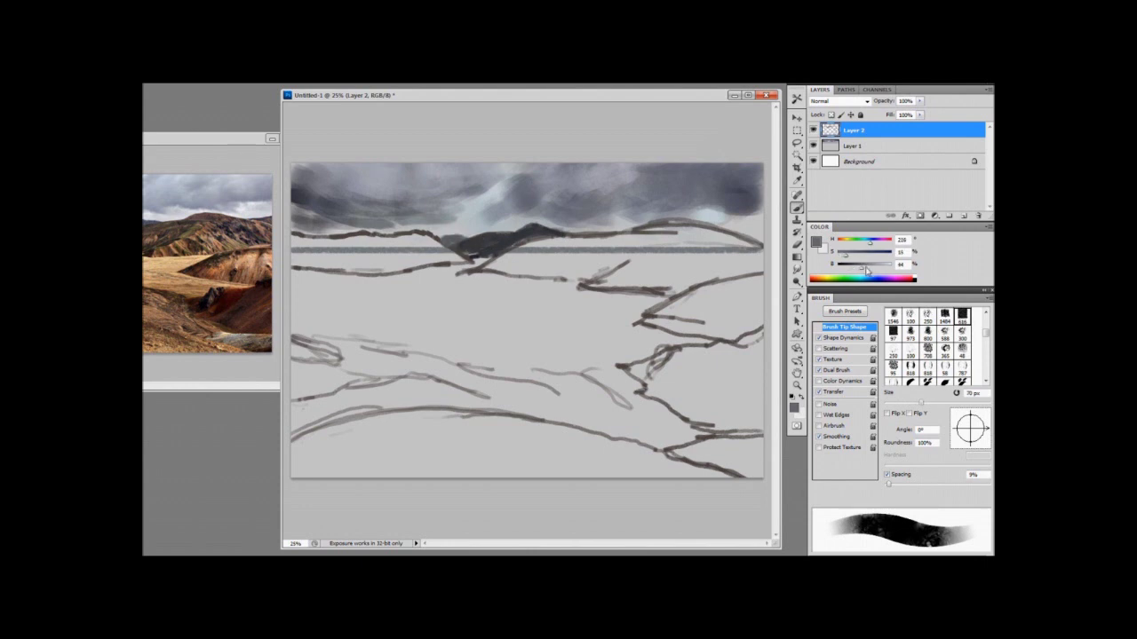
alt+click(515, 245)
key(bracketleft)
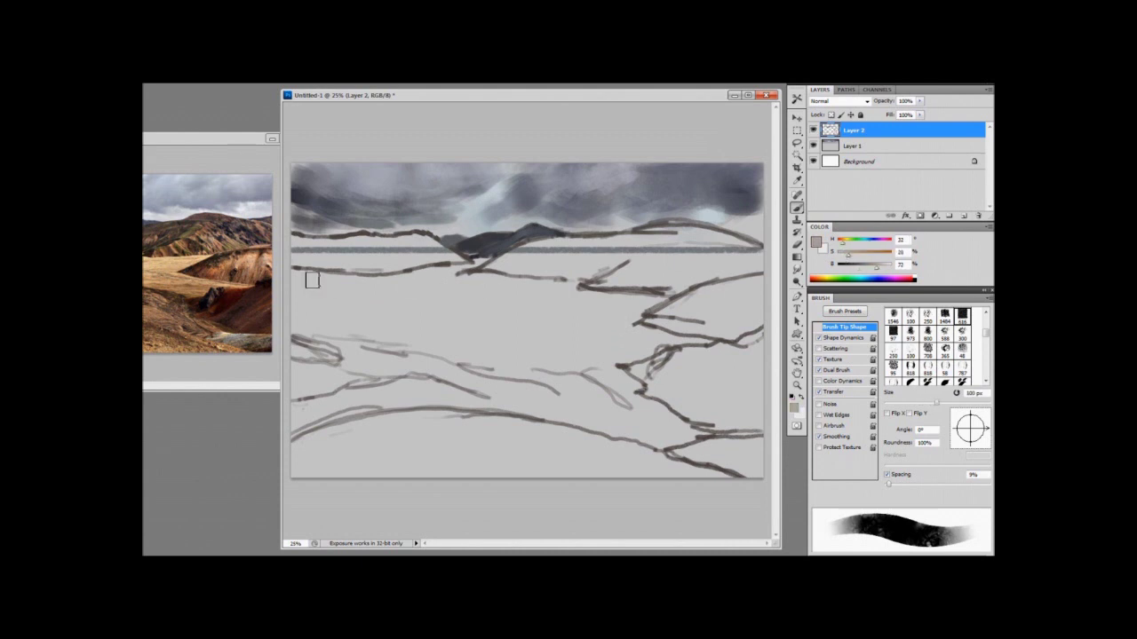
Block in the whole valley floor with a flat light tan up to the sketched contours, varying the brush size for the edges
key(bracketright)
key(bracketright)
key(bracketright)
key(bracketright)
mouse_move(312, 280)
mouse_down()
mouse_move(341, 285)
mouse_move(311, 291)
mouse_move(296, 312)
mouse_move(533, 353)
mouse_move(625, 351)
mouse_up()
drag(342, 307, 397, 312)
key(bracketleft)
key(bracketleft)
key(bracketleft)
key(bracketleft)
key(bracketleft)
key(bracketleft)
mouse_move(302, 278)
mouse_down()
mouse_move(439, 278)
mouse_move(382, 283)
mouse_up()
key(bracketright)
key(bracketright)
key(bracketright)
key(bracketright)
key(bracketright)
key(bracketright)
mouse_move(424, 293)
mouse_down()
mouse_move(414, 294)
mouse_move(530, 289)
mouse_up()
key(bracketleft)
key(bracketright)
key(bracketright)
key(bracketright)
key(bracketright)
key(bracketright)
mouse_move(417, 315)
mouse_down()
mouse_move(544, 304)
mouse_move(581, 284)
mouse_move(563, 294)
mouse_move(673, 299)
mouse_move(631, 322)
mouse_move(595, 303)
mouse_move(629, 303)
mouse_move(631, 326)
mouse_move(695, 347)
mouse_up()
key(bracketright)
key(bracketleft)
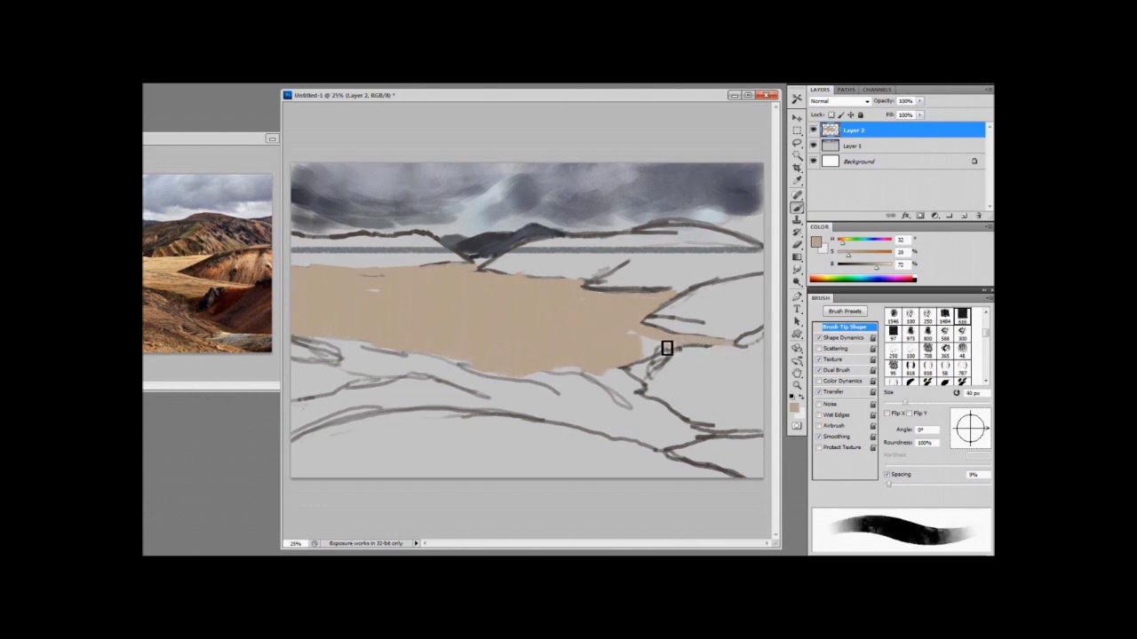
Darken the tan to a medium brown with 33% saturation and begin blocking in the middle slope above the foreground mound
key(bracketright)
key(bracketright)
key(bracketright)
key(bracketright)
key(bracketright)
key(bracketright)
key(bracketright)
key(bracketright)
mouse_move(309, 354)
mouse_down()
mouse_move(422, 379)
mouse_move(516, 359)
mouse_move(625, 421)
mouse_up()
drag(876, 267, 855, 257)
key(bracketleft)
key(bracketleft)
key(bracketleft)
key(bracketleft)
key(bracketleft)
key(bracketleft)
key(bracketleft)
drag(535, 386, 410, 385)
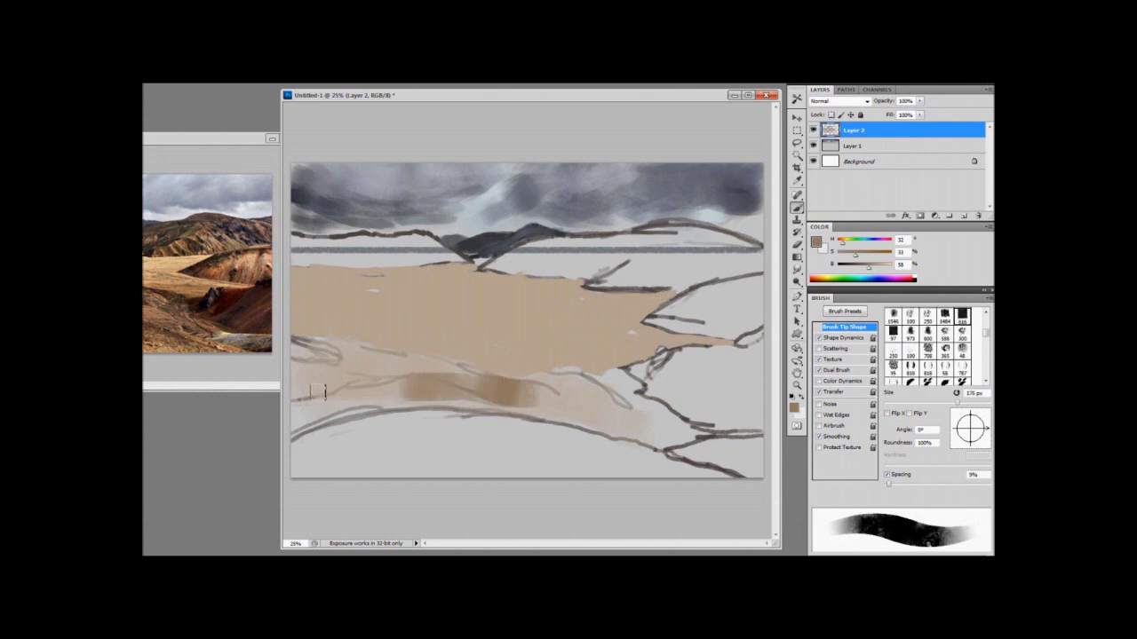
Fill the rest of the middle slope with medium brown, from the canvas's left edge to the tip near the lower-right corner
mouse_move(298, 372)
mouse_down()
mouse_move(366, 373)
mouse_move(370, 359)
mouse_up()
key(bracketright)
key(bracketright)
key(bracketright)
key(bracketright)
key(bracketright)
key(bracketright)
key(bracketright)
key(bracketright)
key(bracketright)
key(bracketright)
key(bracketleft)
mouse_move(295, 405)
mouse_down()
mouse_move(462, 380)
mouse_move(540, 388)
mouse_up()
key(bracketright)
mouse_move(454, 364)
mouse_down()
mouse_move(609, 393)
mouse_move(702, 435)
mouse_up()
key(bracketleft)
key(bracketleft)
key(bracketleft)
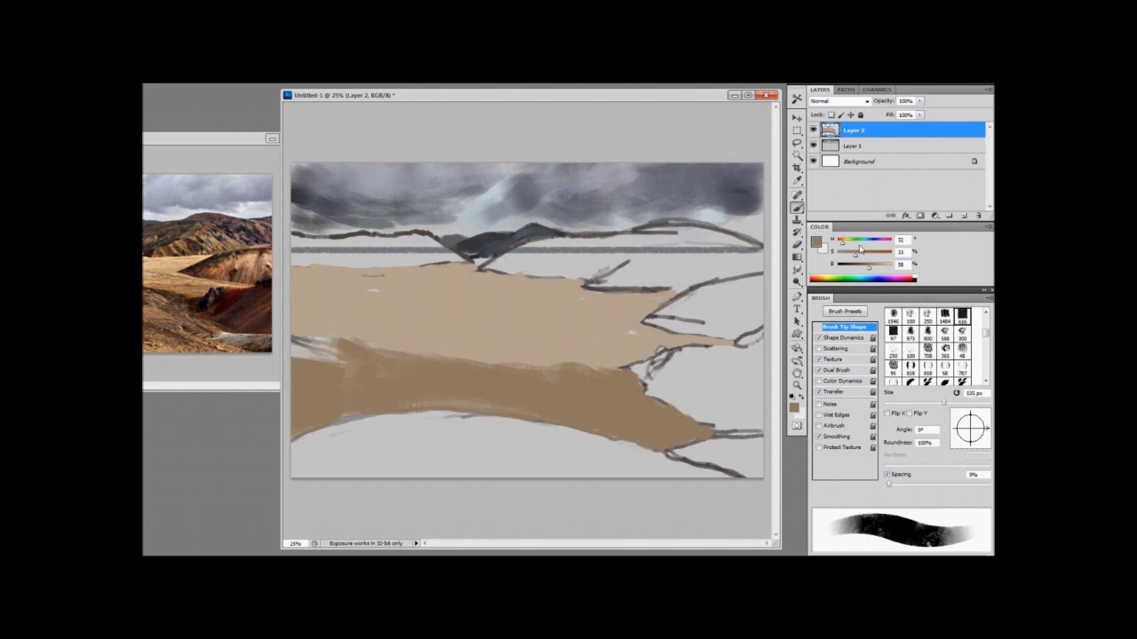
Paint the small area in the canvas's lower-right corner with a muted teal of hue 162 and 44% brightness
drag(855, 258, 852, 257)
drag(869, 268, 862, 267)
mouse_move(725, 459)
mouse_down()
mouse_move(711, 449)
mouse_move(740, 470)
mouse_move(754, 451)
mouse_move(741, 463)
mouse_up()
key(bracketleft)
key(bracketleft)
key(bracketleft)
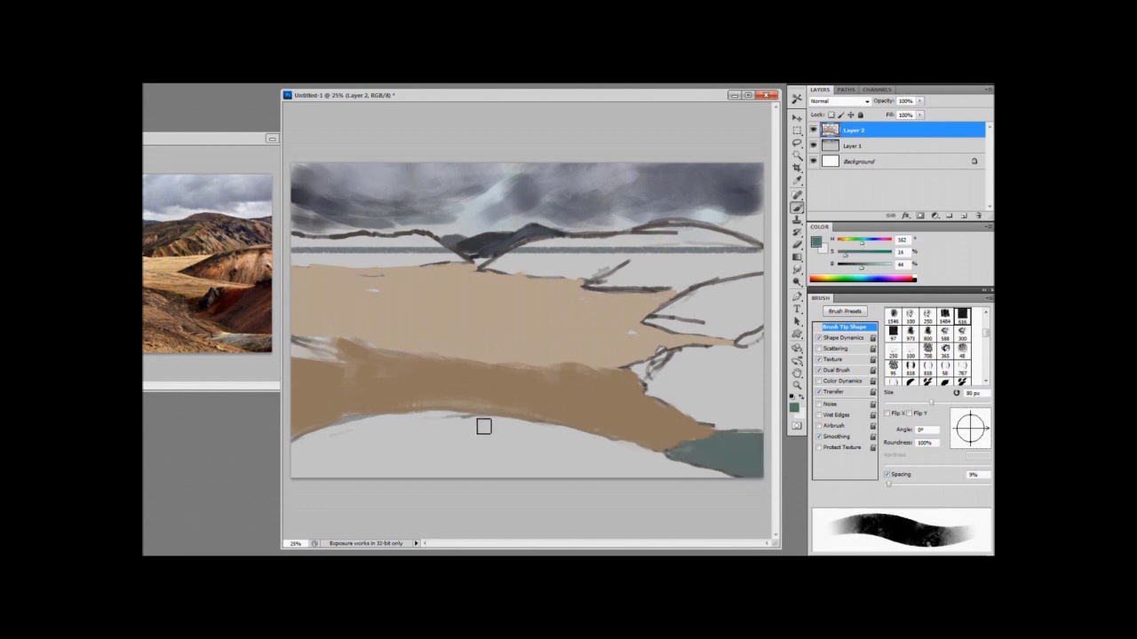
Sample the slope's brown, darken it to 34% brightness and block in the foreground mound with a 200 px brush
alt+click(418, 409)
drag(868, 267, 856, 267)
key(bracketright)
key(bracketright)
key(bracketright)
key(bracketright)
key(bracketright)
key(bracketright)
mouse_move(327, 447)
mouse_down()
mouse_move(368, 432)
mouse_move(355, 434)
mouse_up()
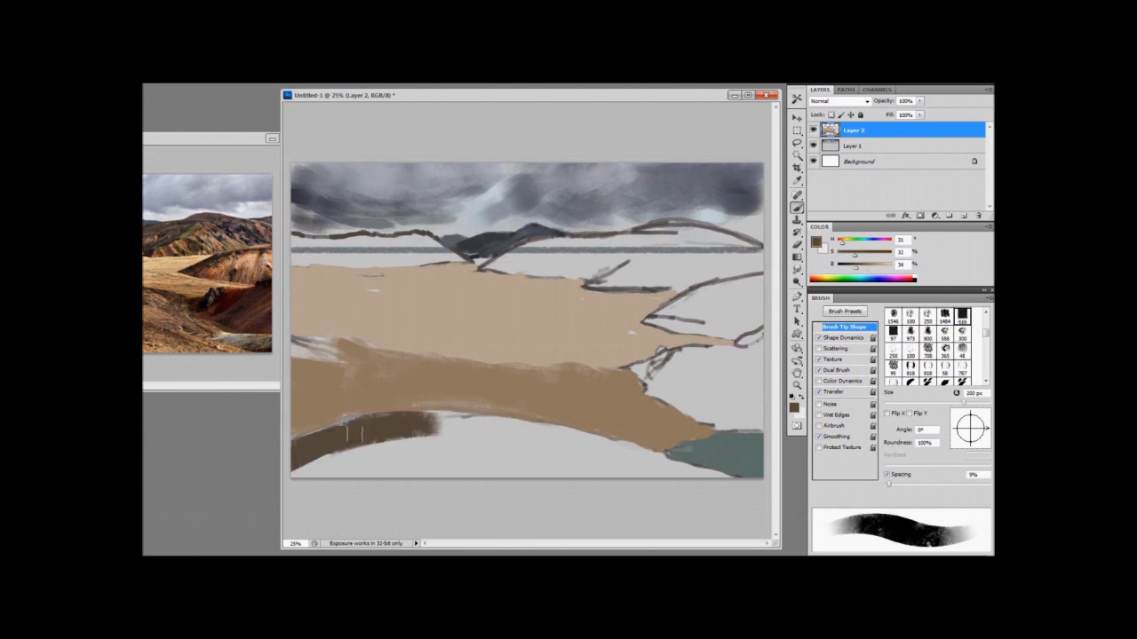
mouse_move(426, 427)
mouse_down()
mouse_move(621, 440)
mouse_move(724, 467)
mouse_move(306, 457)
mouse_move(358, 414)
mouse_move(432, 394)
mouse_move(517, 414)
mouse_up()
Paint an orange-tan band along the top of the foreground mound and finish filling the mound with dark brown
alt+click(368, 362)
key(bracketleft)
key(bracketleft)
key(bracketleft)
key(bracketleft)
alt+click(467, 431)
mouse_move(297, 449)
mouse_down()
mouse_move(510, 418)
mouse_move(545, 430)
mouse_up()
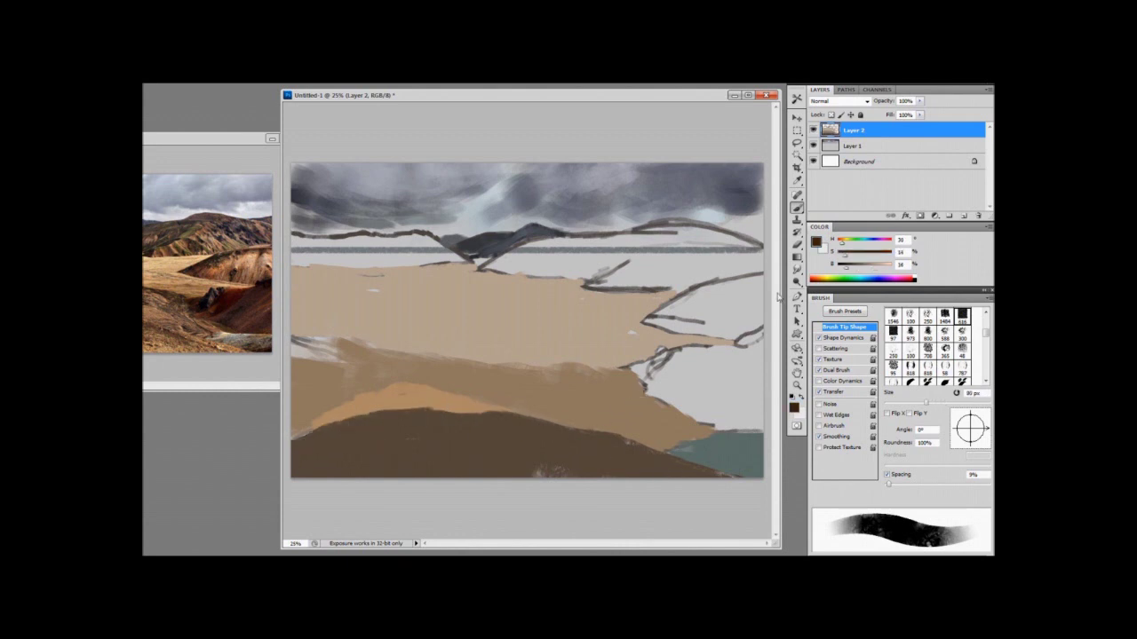
Shade the upper edge and right end of the middle slope with translucent dark brown strokes using a large brush
key(bracketright)
key(bracketright)
key(bracketright)
key(bracketright)
key(bracketright)
key(bracketright)
drag(623, 372, 473, 373)
drag(473, 377, 565, 385)
drag(590, 390, 640, 395)
mouse_move(478, 366)
mouse_down()
mouse_move(358, 350)
mouse_move(636, 385)
mouse_up()
drag(566, 364, 534, 365)
drag(535, 396, 686, 438)
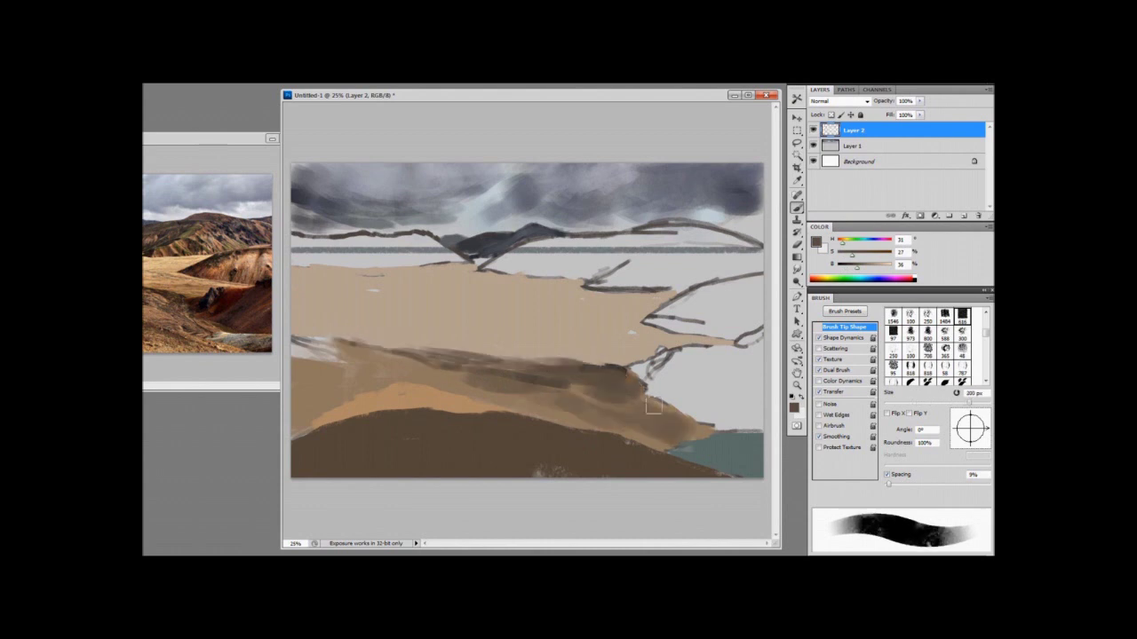
key(bracketleft)
drag(568, 409, 307, 366)
mouse_move(302, 409)
mouse_down()
mouse_move(368, 380)
mouse_move(302, 357)
mouse_move(339, 352)
mouse_up()
Pick a dark muted green and paint a small mound at the canvas's left edge above the middle slope
click(817, 241)
click(530, 421)
click(652, 316)
key(bracketleft)
key(bracketleft)
key(bracketleft)
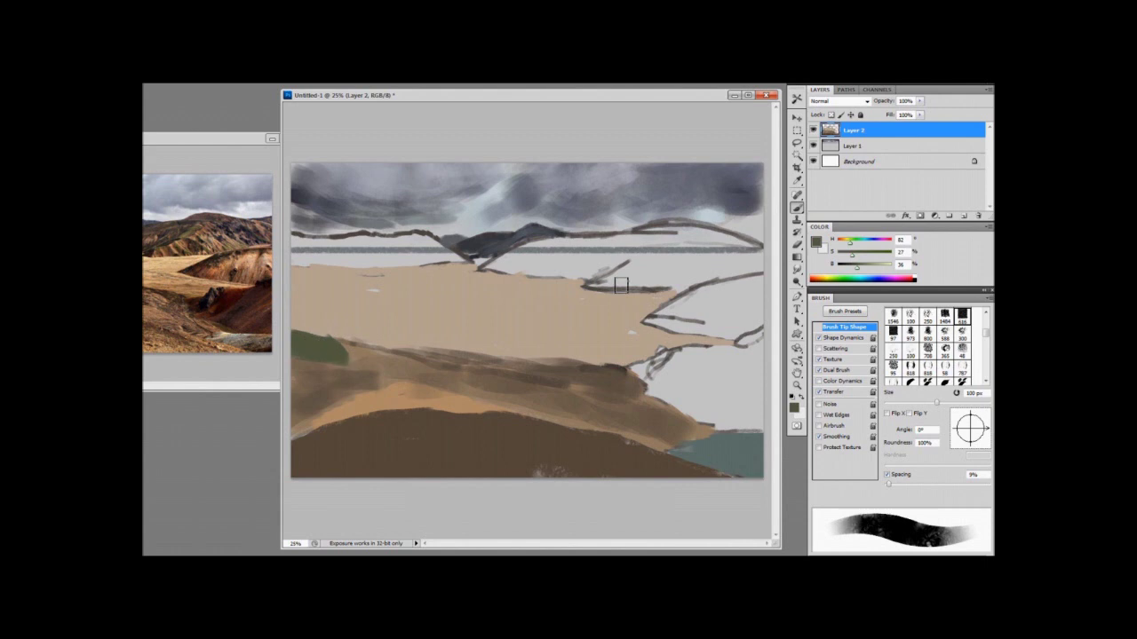
Fill the distant left mountain ridge down to the valley floor with dark blue-grey sampled from the painting
alt+click(401, 233)
alt+click(398, 234)
mouse_move(400, 239)
mouse_down()
mouse_move(305, 249)
mouse_move(332, 263)
mouse_up()
mouse_move(410, 261)
mouse_down()
mouse_move(451, 251)
mouse_move(333, 258)
mouse_move(329, 245)
mouse_move(415, 243)
mouse_up()
alt+click(454, 251)
key(bracketleft)
key(bracketleft)
key(bracketleft)
key(bracketleft)
key(bracketleft)
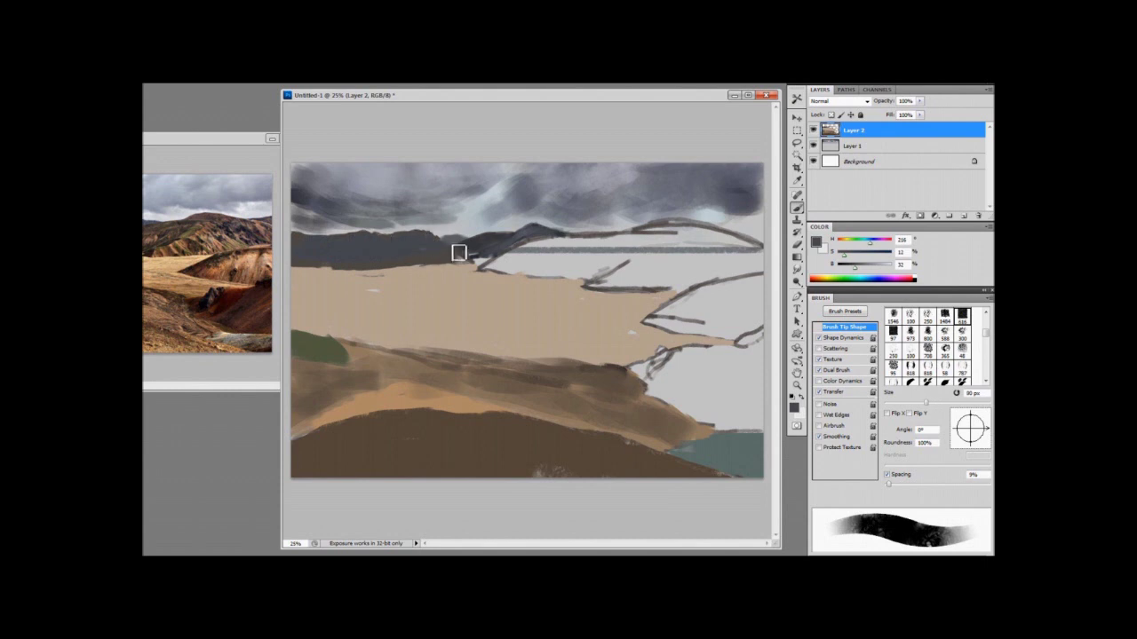
Choose a muted olive green with 32% saturation as the foreground color
click(794, 408)
click(545, 433)
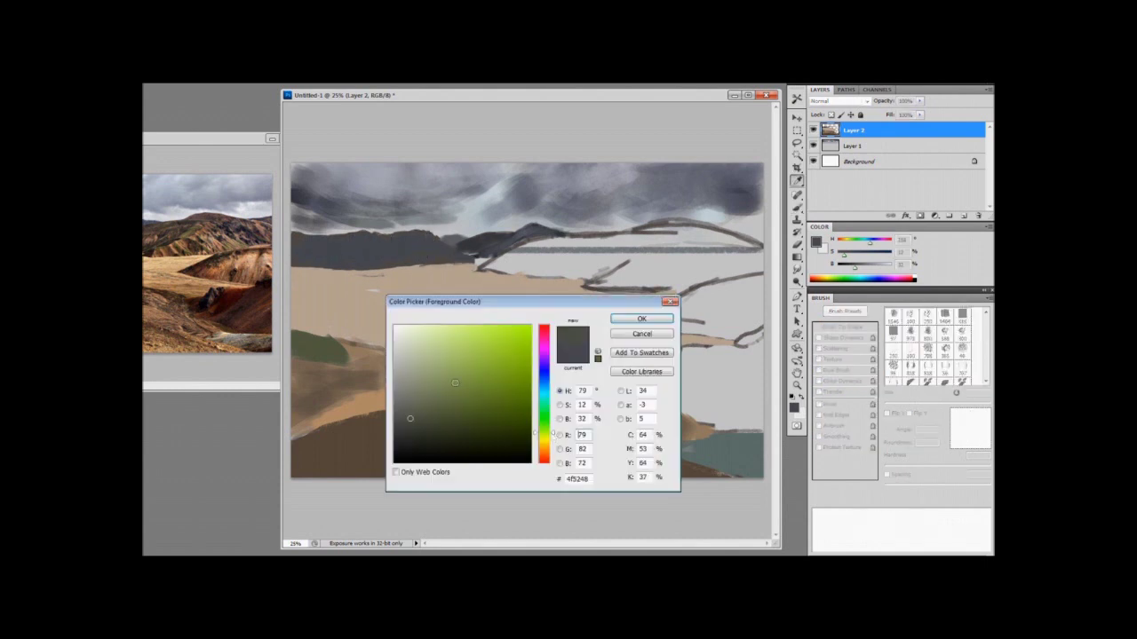
click(436, 393)
click(548, 429)
click(452, 405)
click(643, 319)
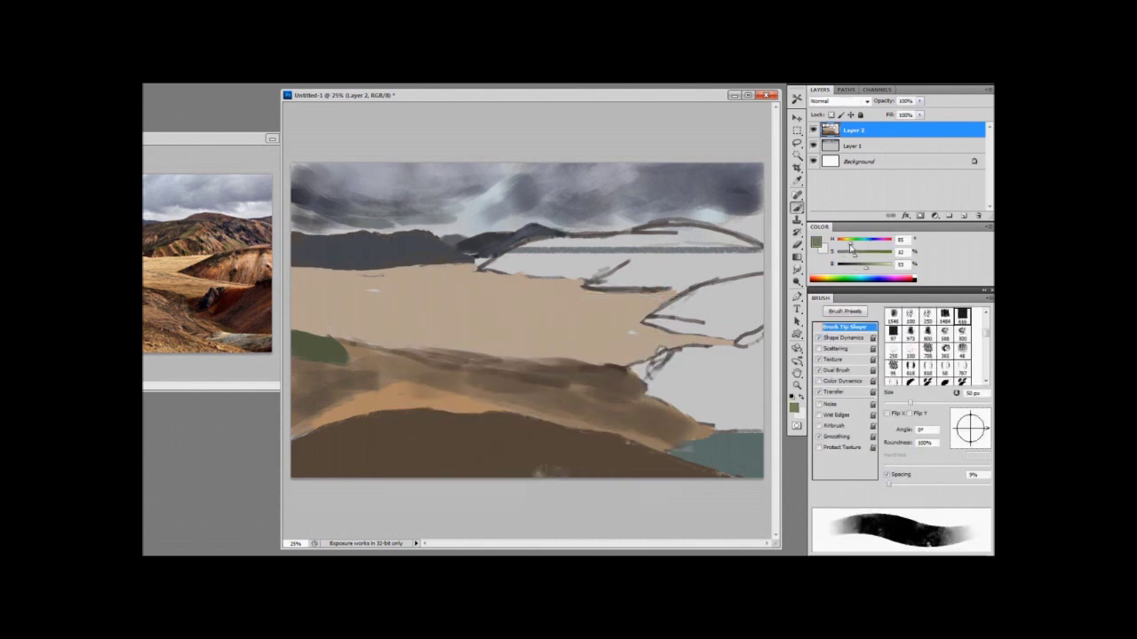
Paint a soft green patch on the far edge of the valley floor below the distant central peak
key(bracketright)
key(bracketright)
key(bracketright)
key(bracketright)
key(bracketright)
key(bracketright)
mouse_move(463, 270)
mouse_down()
mouse_move(402, 280)
mouse_move(444, 272)
mouse_move(424, 277)
mouse_move(437, 282)
mouse_move(468, 271)
mouse_up()
drag(369, 280, 492, 287)
key(bracketleft)
key(bracketleft)
key(bracketleft)
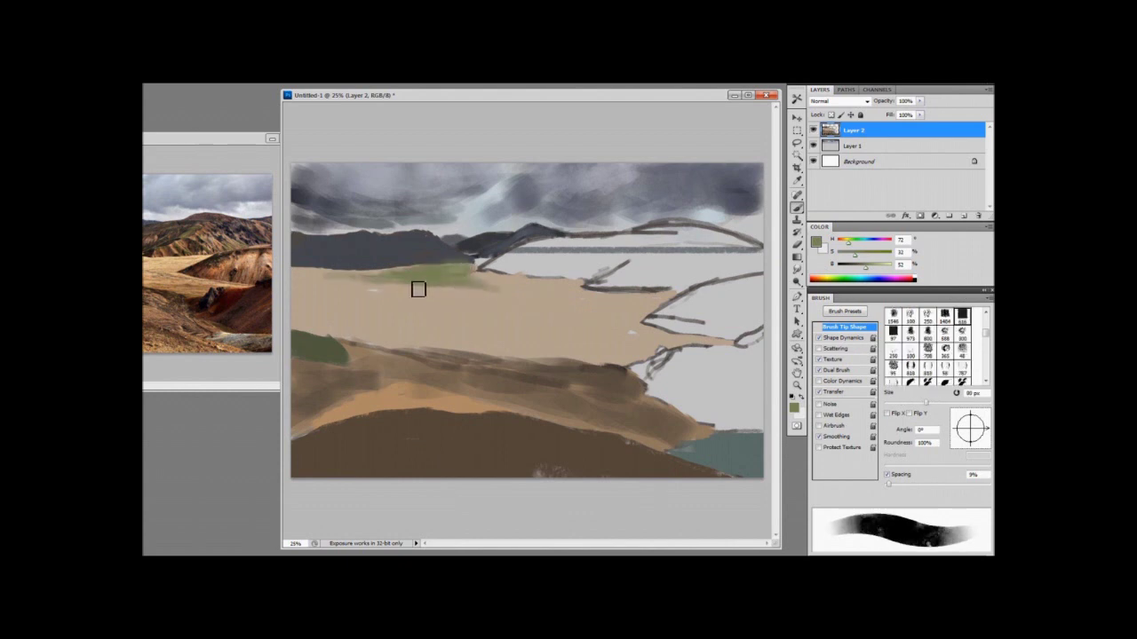
Paint a thin reddish-brown streak across the valley floor just below the green patch
alt+click(398, 393)
drag(411, 287, 397, 284)
drag(866, 255, 855, 255)
drag(875, 267, 862, 267)
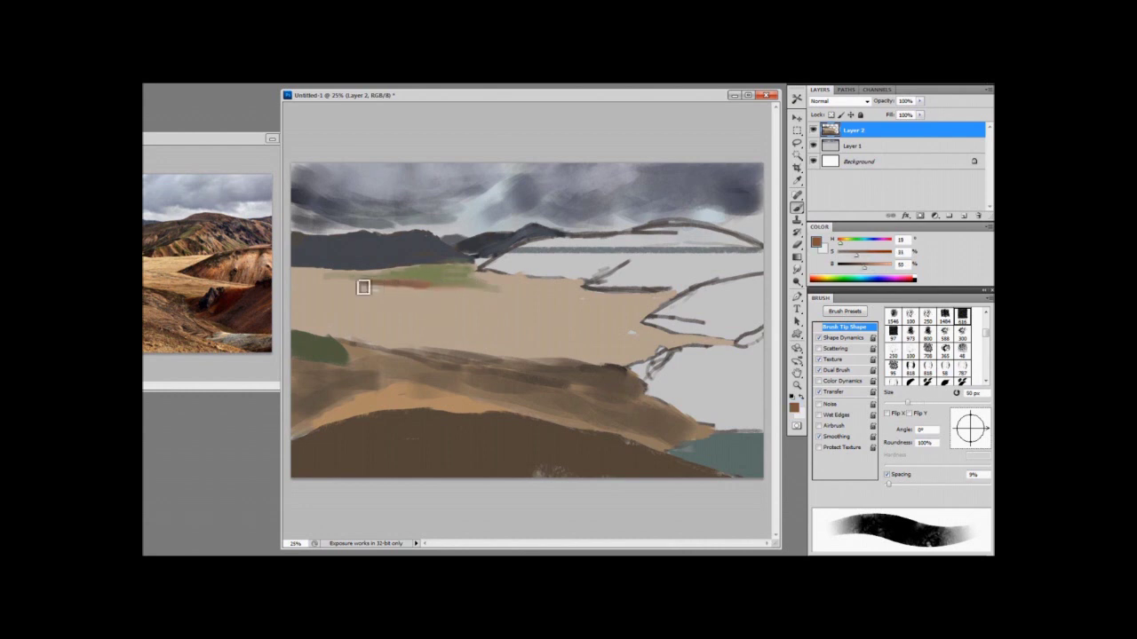
drag(363, 287, 520, 297)
Lighten the middle of the valley floor with broad pale tan strokes, trim the reddish streak, and reduce the brush to 70 px
alt+click(521, 296)
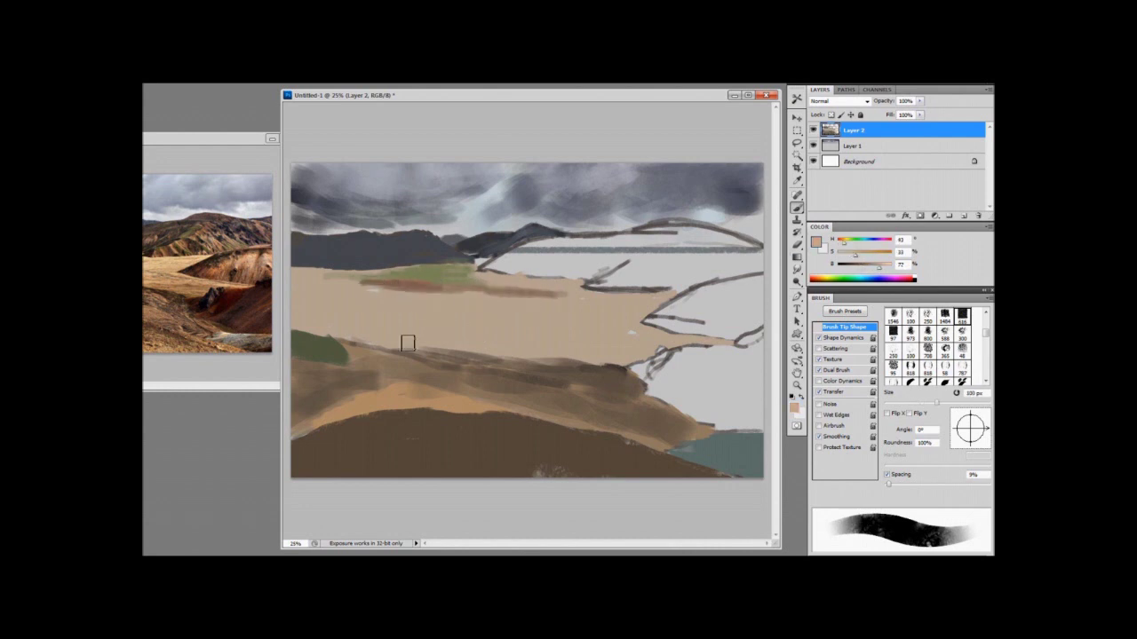
key(])
drag(369, 299, 546, 304)
key([)
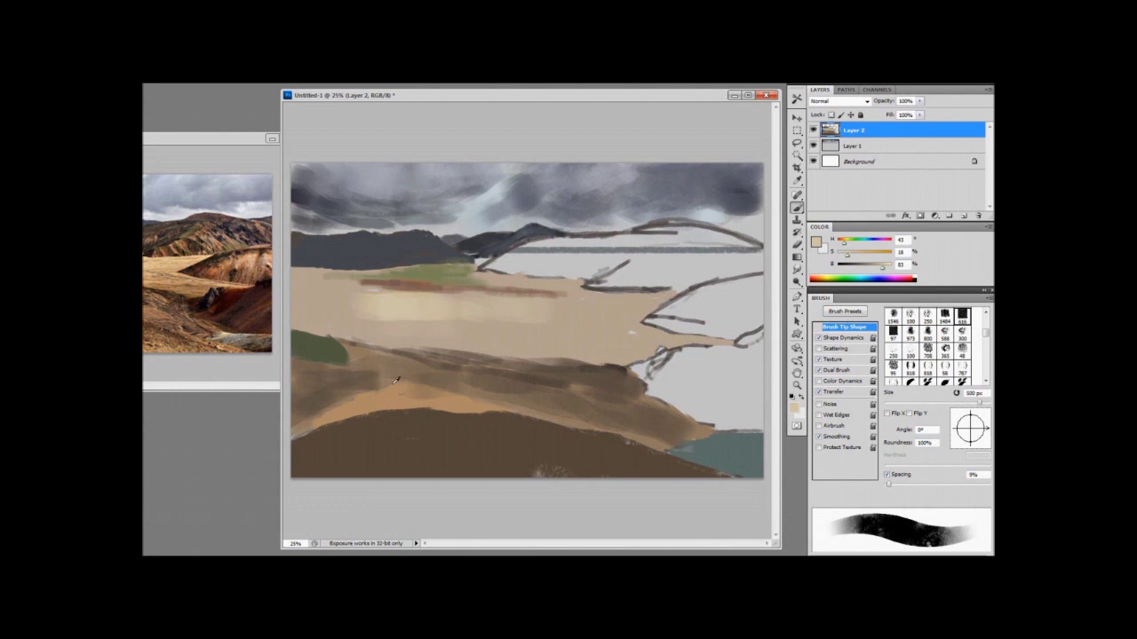
alt+click(417, 310)
mouse_move(433, 288)
mouse_down()
mouse_move(328, 294)
mouse_move(563, 316)
mouse_up()
key(])
key([)
key([)
key([)
key([)
key([)
key([)
key([)
key([)
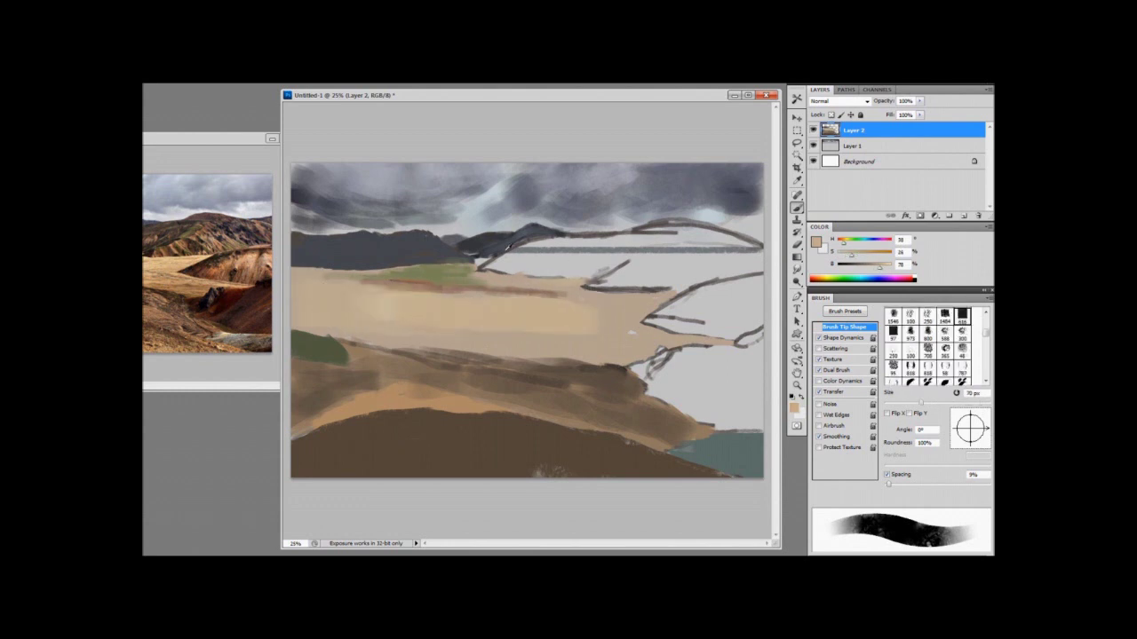
Block in the sketched background hill beyond the central peak with a solid dark green, varying the brush size
alt+click(509, 246)
key(])
mouse_move(503, 266)
mouse_down()
mouse_move(535, 242)
mouse_move(654, 232)
mouse_move(708, 244)
mouse_up()
mouse_move(523, 257)
mouse_down()
mouse_move(556, 269)
mouse_move(627, 258)
mouse_up()
key(])
key(])
key(])
mouse_move(538, 248)
mouse_down()
mouse_move(752, 243)
mouse_move(717, 241)
mouse_up()
key([)
key([)
key([)
mouse_move(642, 250)
mouse_down()
mouse_move(624, 272)
mouse_move(632, 268)
mouse_up()
Mix a lighter muted brown and fill the sketched slope in front of the dark green hill
key([)
key([)
key(])
key(])
key(])
drag(853, 266, 860, 267)
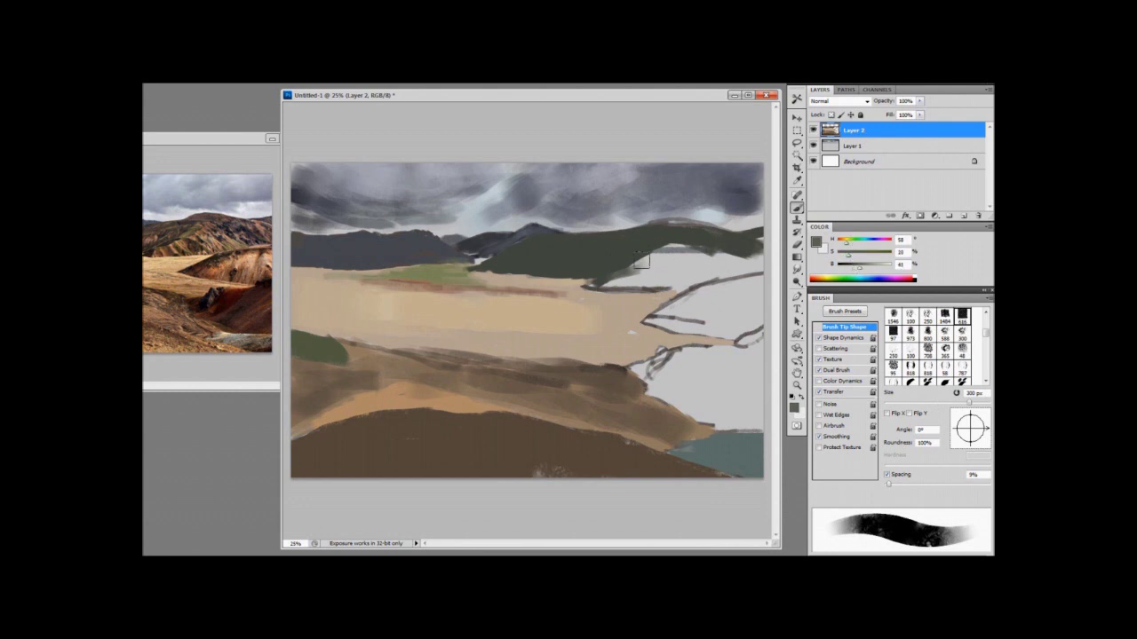
key([)
key([)
mouse_move(646, 269)
mouse_down()
mouse_move(701, 265)
mouse_move(708, 248)
mouse_move(752, 256)
mouse_move(651, 253)
mouse_up()
key([)
Shade the slopes and base of the distant mountains with a sampled dark slate color and a small brush
alt+click(557, 258)
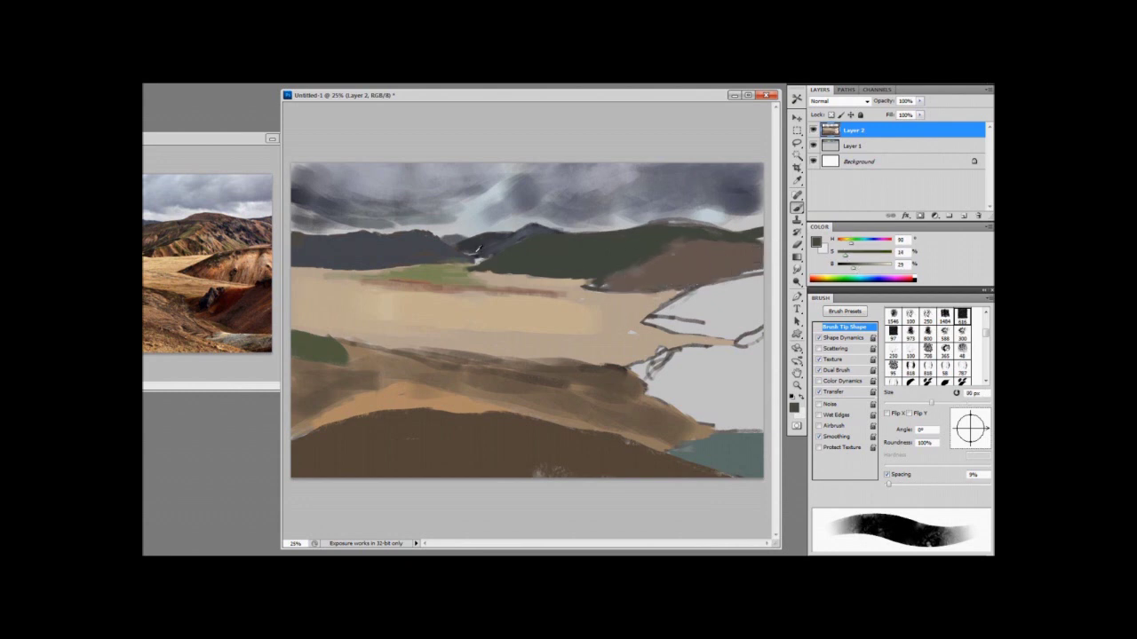
alt+click(479, 255)
key(bracketleft)
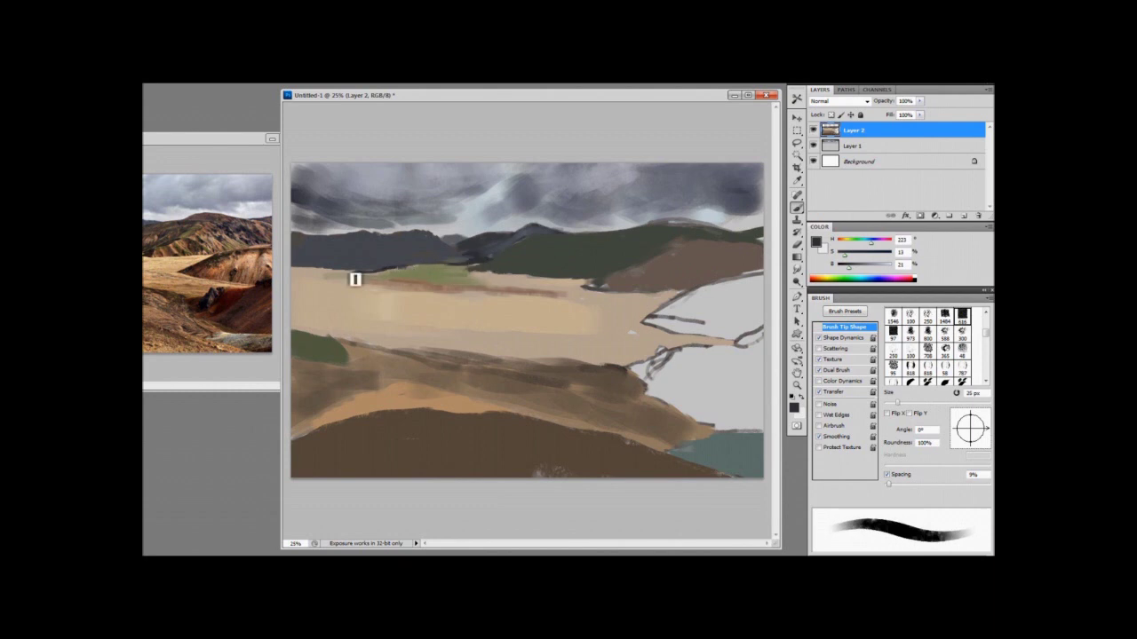
key(bracketleft)
key(bracketright)
key(bracketright)
key(bracketright)
key(bracketright)
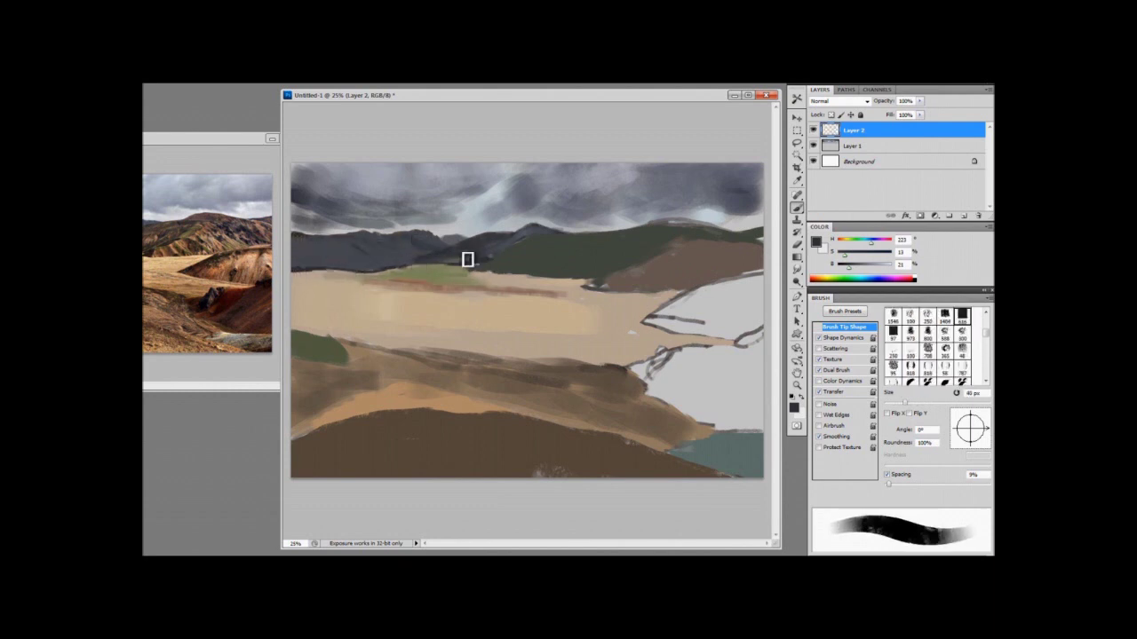
key(bracketright)
key(bracketright)
Dab dark slate accents onto the foot and upper slope of the brown hill
click(609, 283)
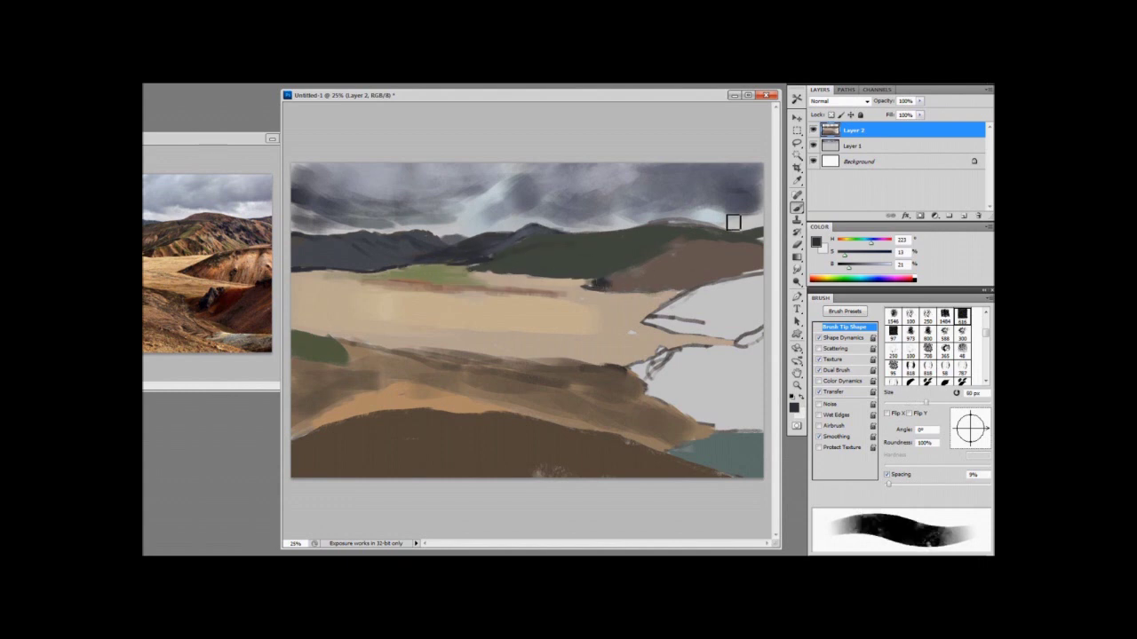
click(751, 254)
key(bracketleft)
key(bracketleft)
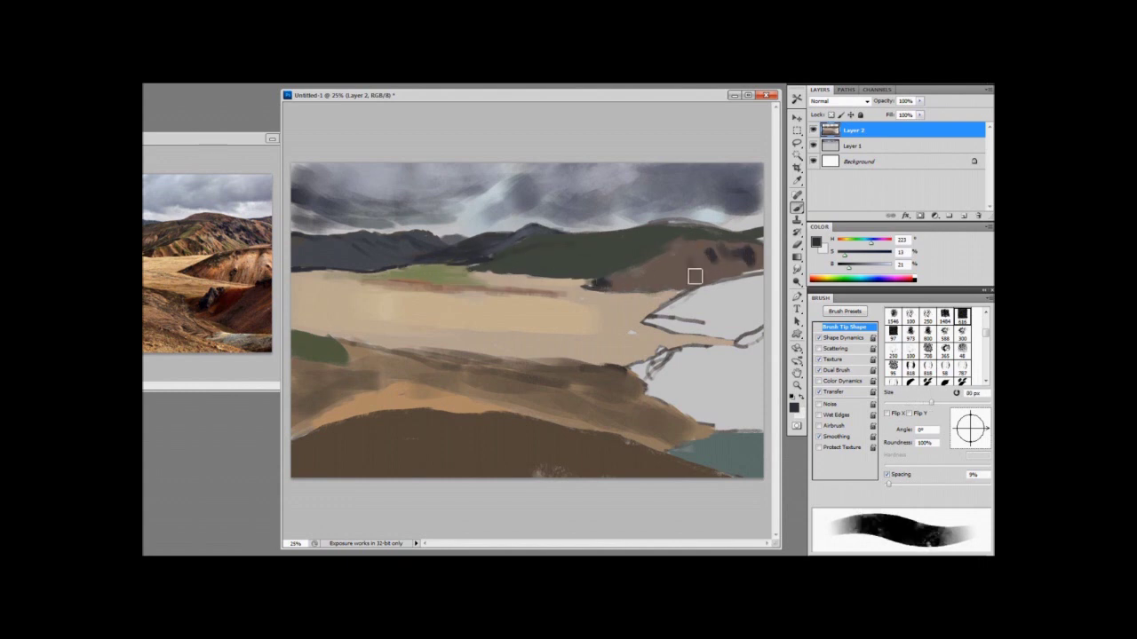
drag(694, 277, 663, 273)
Enlarge the brush and paint a dark contour along the upper ridge of the unpainted middle hill
key(bracketright)
key(bracketright)
key(bracketright)
drag(645, 320, 761, 273)
Mix a deep reddish brown and paint the pointed tip of the middle hill with a smaller brush
drag(849, 268, 864, 267)
drag(871, 242, 841, 242)
drag(845, 255, 850, 256)
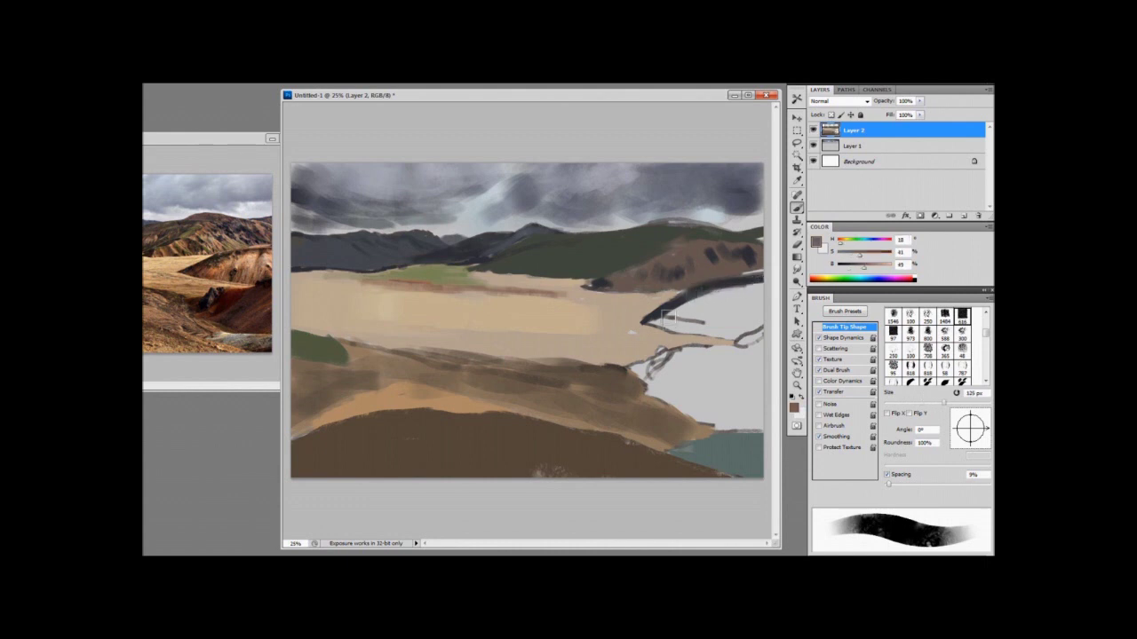
key(bracketleft)
key(bracketleft)
key(bracketleft)
mouse_move(668, 318)
mouse_down()
mouse_move(660, 322)
mouse_move(684, 329)
mouse_up()
drag(859, 256, 862, 255)
drag(660, 323, 700, 304)
Fill the unpainted near hill with dark red at 35% brightness and extend it over the middle hill, enlarging the brush to 300 px
key(bracketright)
key(bracketright)
key(bracketright)
key(bracketright)
key(bracketright)
key(bracketright)
key(bracketright)
key(bracketright)
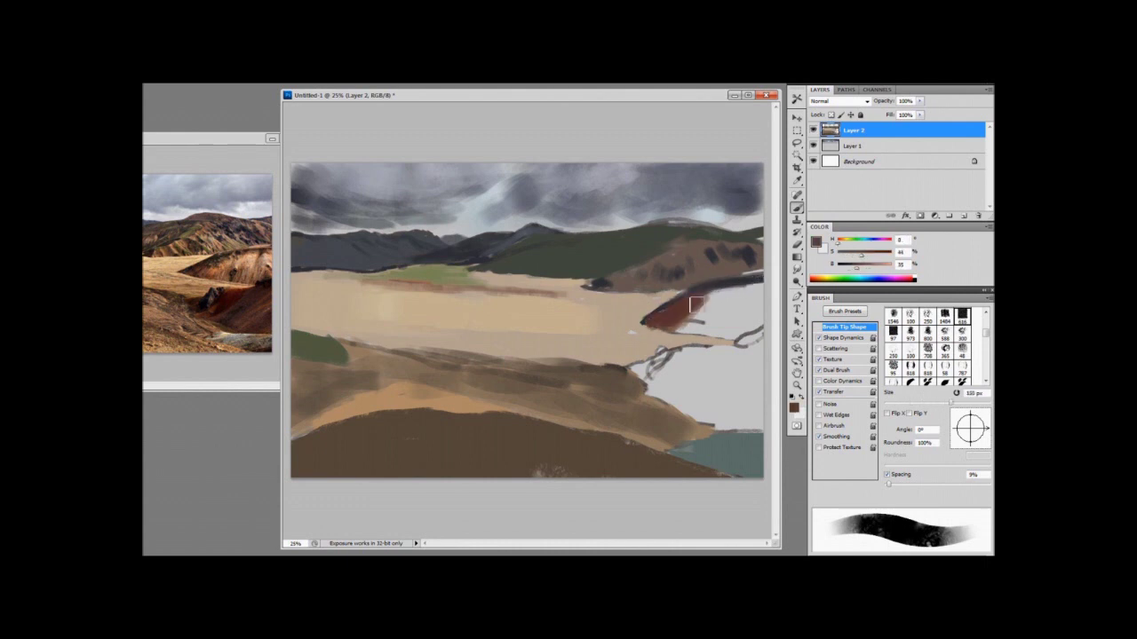
mouse_move(700, 352)
mouse_down()
mouse_move(640, 375)
mouse_move(674, 368)
mouse_move(697, 384)
mouse_move(747, 371)
mouse_move(661, 373)
mouse_move(735, 396)
mouse_move(702, 352)
mouse_move(649, 366)
mouse_up()
key(bracketright)
drag(703, 307, 729, 311)
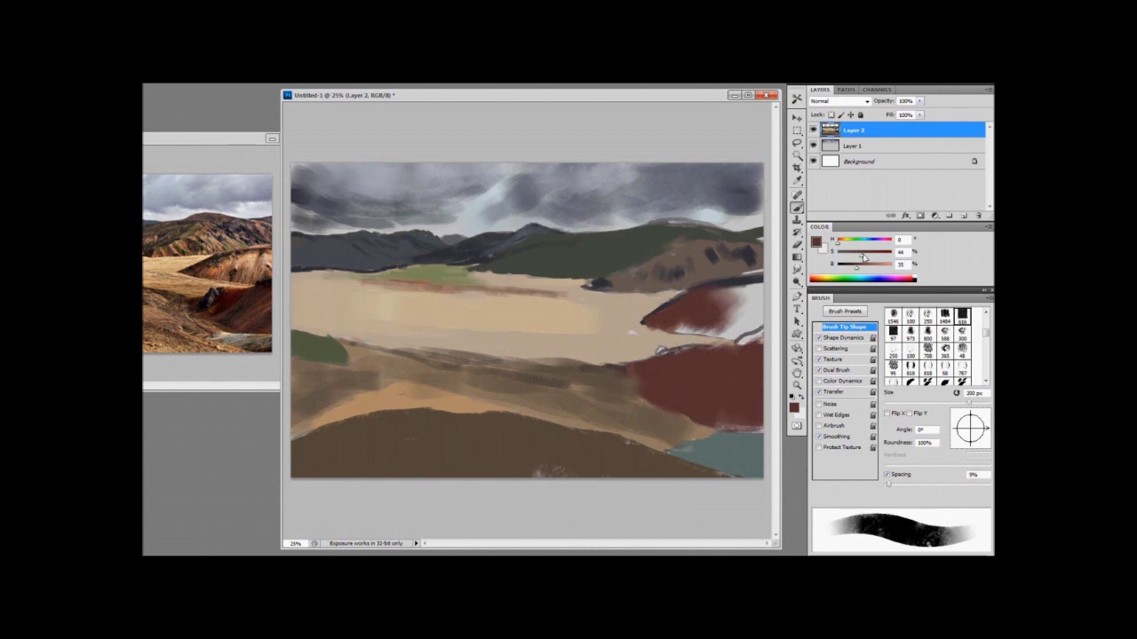
Mix a brighter, less saturated orange brown and paint it over the unpainted part of the middle hill
drag(857, 267, 869, 268)
drag(861, 255, 854, 256)
drag(837, 244, 840, 244)
mouse_move(746, 302)
mouse_down()
mouse_move(716, 326)
mouse_move(717, 294)
mouse_move(752, 310)
mouse_move(751, 282)
mouse_move(754, 321)
mouse_move(754, 285)
mouse_move(725, 327)
mouse_move(713, 286)
mouse_move(690, 315)
mouse_up()
key(bracketleft)
key(bracketleft)
Blend sampled reddish browns and lighter tans across the middle hill's slope
alt+click(683, 307)
alt+click(724, 318)
drag(841, 243, 874, 267)
drag(854, 255, 857, 256)
mouse_move(742, 293)
mouse_down()
mouse_move(721, 313)
mouse_move(736, 310)
mouse_move(681, 317)
mouse_move(714, 318)
mouse_up()
alt+click(688, 308)
mouse_move(755, 302)
mouse_down()
mouse_move(730, 318)
mouse_move(732, 305)
mouse_up()
Enlarge the brush and glaze a soft orange brown over the lower slope of the dark red hill
key(bracketright)
key(bracketright)
key(bracketright)
key(bracketright)
drag(732, 389, 713, 394)
Paint near-black red shadows along the crest and down the slope of the dark red hill with a smaller brush
alt+click(726, 351)
key(bracketleft)
key(bracketleft)
key(bracketleft)
key(bracketleft)
key(bracketleft)
key(bracketleft)
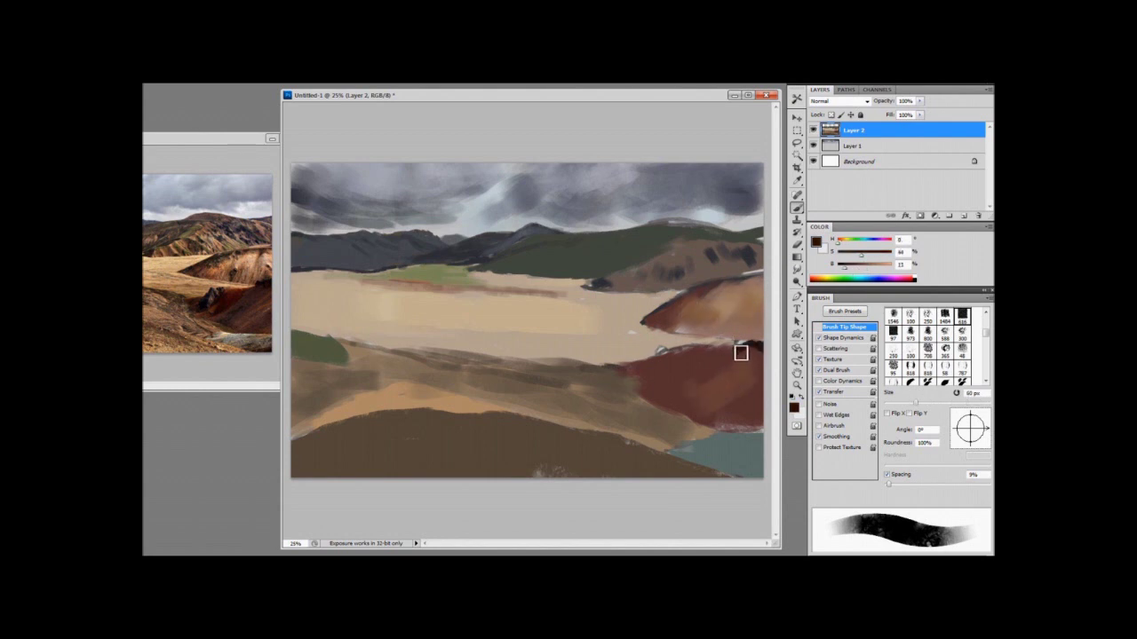
mouse_move(741, 349)
mouse_down()
mouse_move(687, 392)
mouse_move(647, 383)
mouse_up()
key(bracketleft)
key(bracketleft)
key(bracketleft)
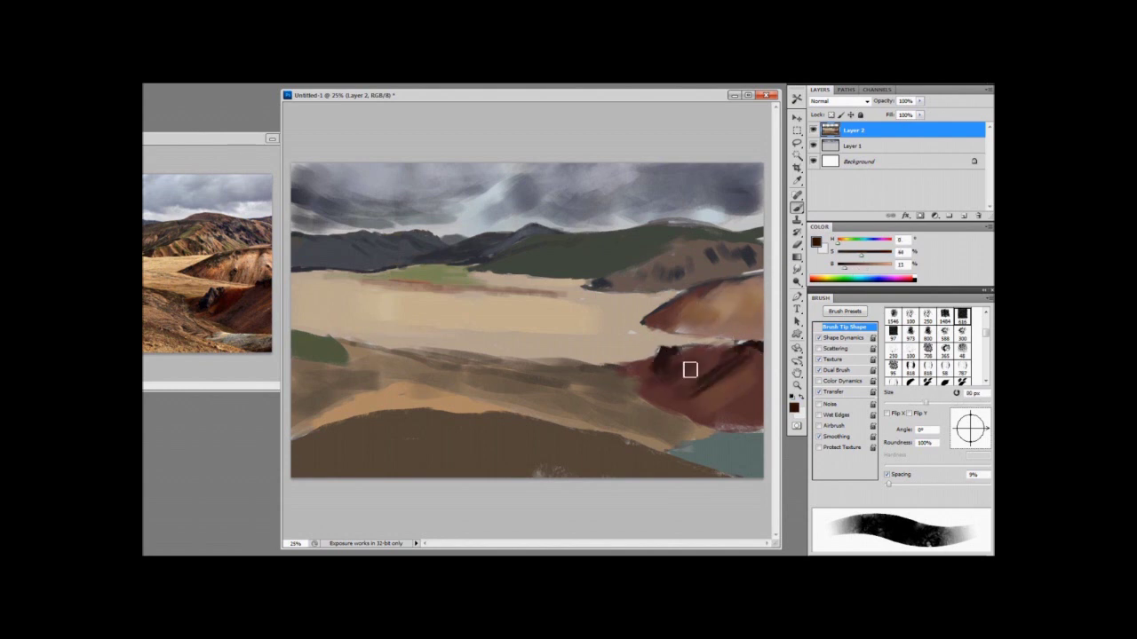
Darken the foreground mound with broad, blended strokes of very dark brown, using a brush of up to 600 px
key(bracketright)
key(bracketright)
key(bracketright)
key(bracketright)
key(bracketright)
mouse_move(442, 428)
mouse_down()
mouse_move(393, 439)
mouse_move(543, 459)
mouse_up()
drag(458, 441, 322, 462)
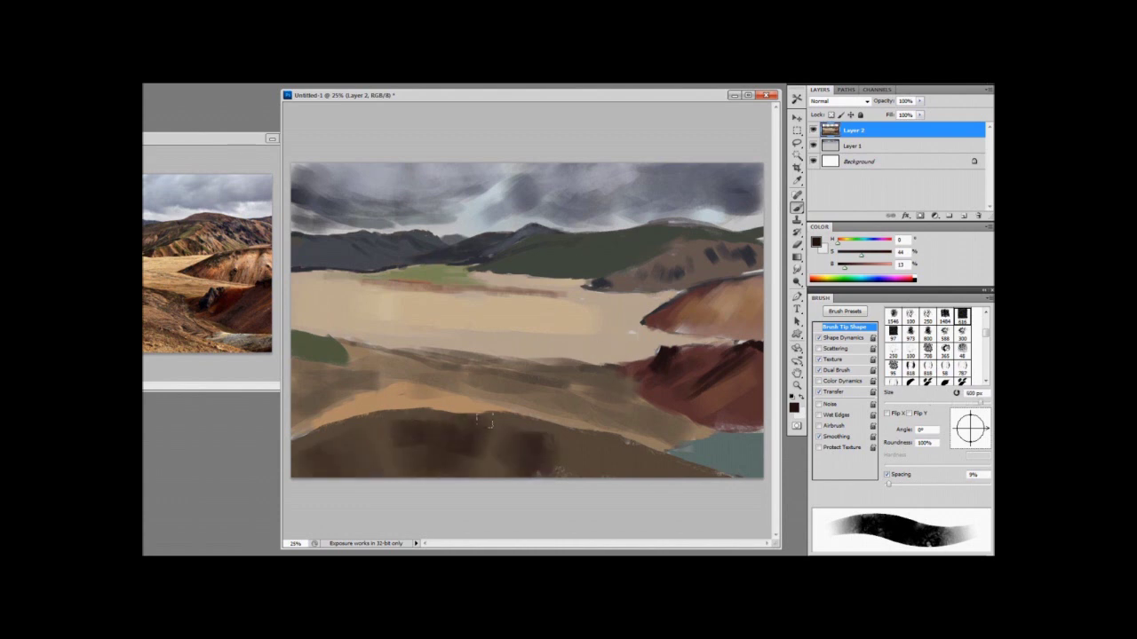
alt+click(503, 464)
drag(391, 422, 359, 455)
drag(508, 428, 638, 458)
Paint a dark red patch on the slope just above the far-left side of the foreground mound
alt+click(679, 315)
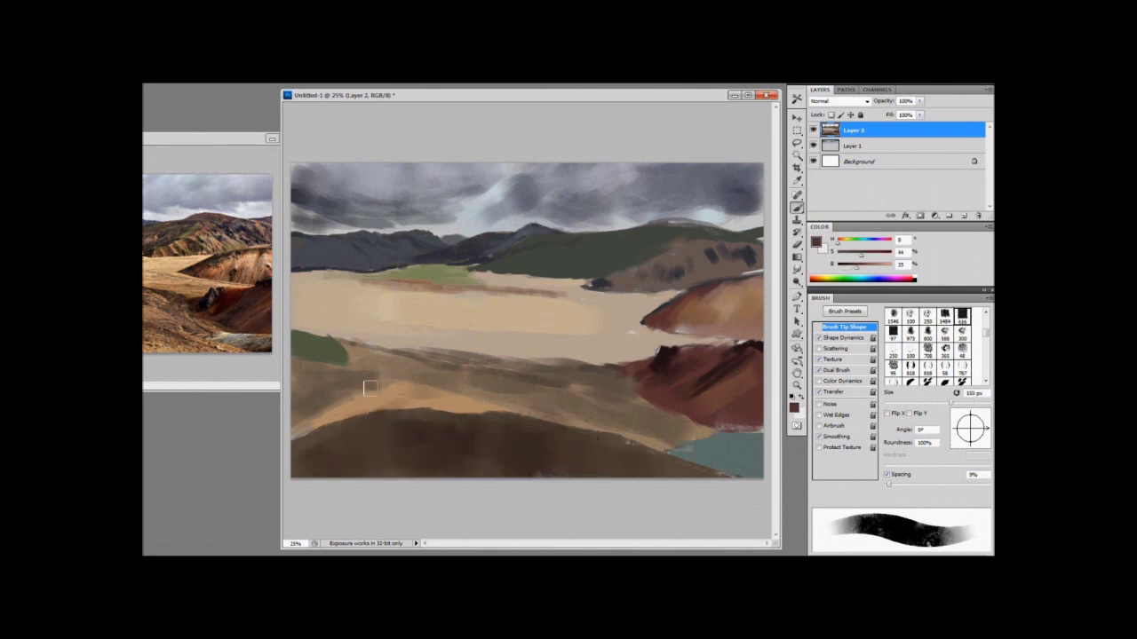
mouse_move(319, 422)
mouse_down()
mouse_move(368, 395)
mouse_move(300, 409)
mouse_move(335, 402)
mouse_move(304, 394)
mouse_up()
alt+click(666, 363)
alt+click(313, 409)
key(bracketleft)
key(bracketleft)
key(bracketleft)
key(bracketleft)
key(bracketleft)
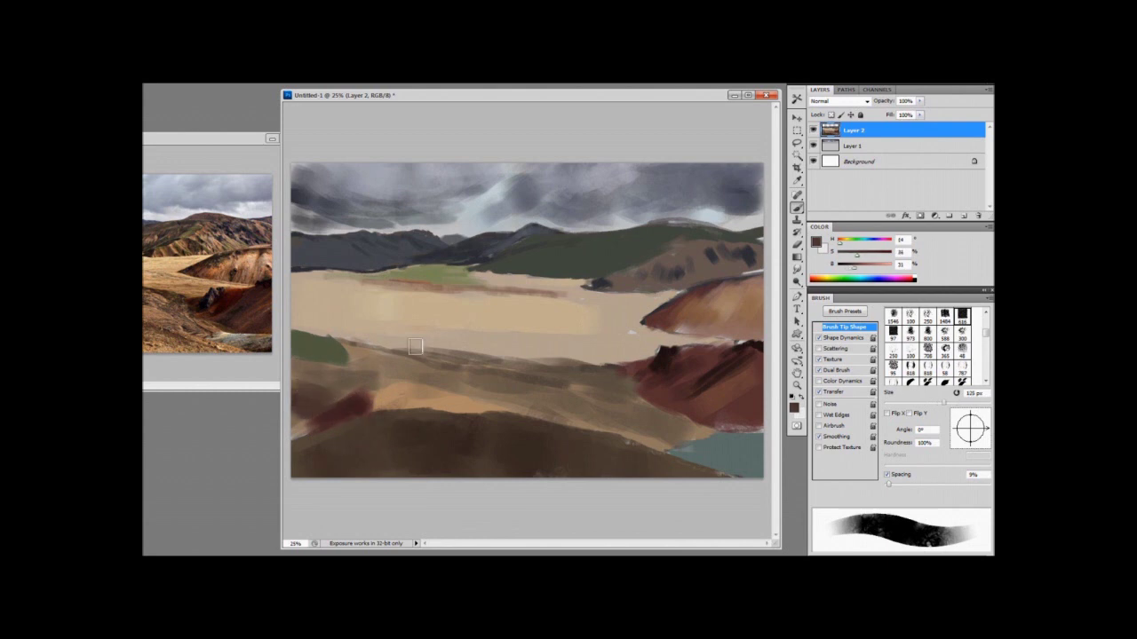
Sample a valley color and brush over the green patch at the painting's left edge with a smaller brush
alt+click(664, 357)
key(bracketright)
key(bracketright)
key(bracketright)
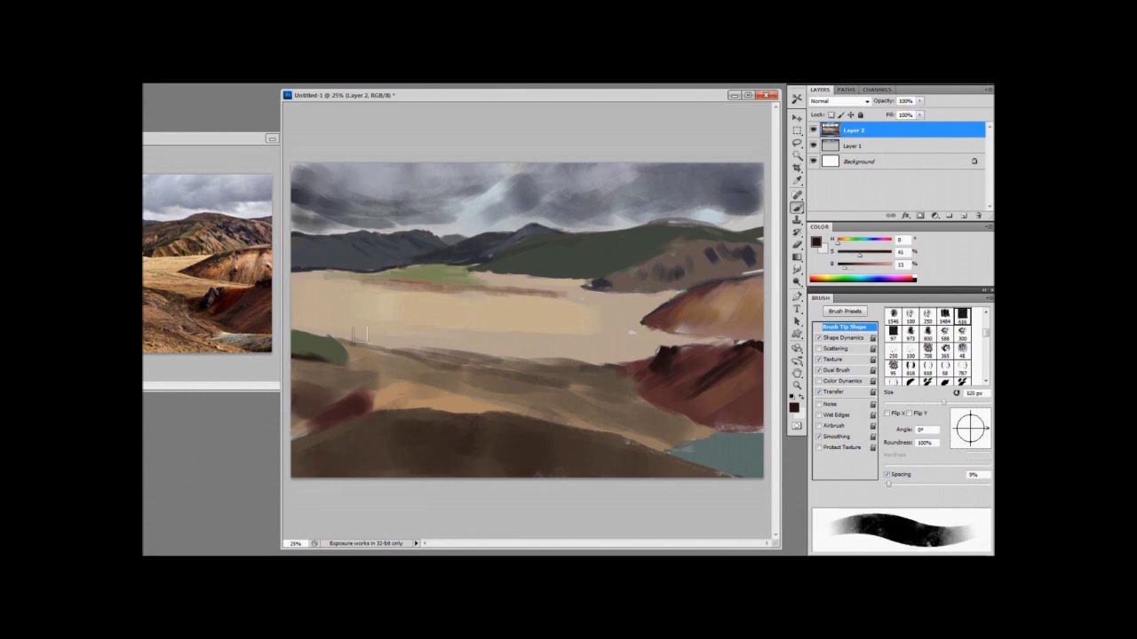
alt+click(469, 325)
key(bracketleft)
key(bracketleft)
key(bracketleft)
key(bracketleft)
key(bracketleft)
key(bracketleft)
key(bracketleft)
mouse_move(310, 333)
mouse_down()
mouse_move(353, 358)
mouse_move(319, 364)
mouse_up()
Sample nearby slope browns and greens and blend the edges of the green patch into the surrounding terrain
alt+click(314, 358)
alt+click(353, 356)
alt+click(341, 383)
alt+click(325, 368)
key(bracketleft)
key(bracketleft)
key(bracketleft)
key(bracketleft)
alt+click(348, 341)
key(comma)
key(period)
key(bracketleft)
key(bracketleft)
key(bracketleft)
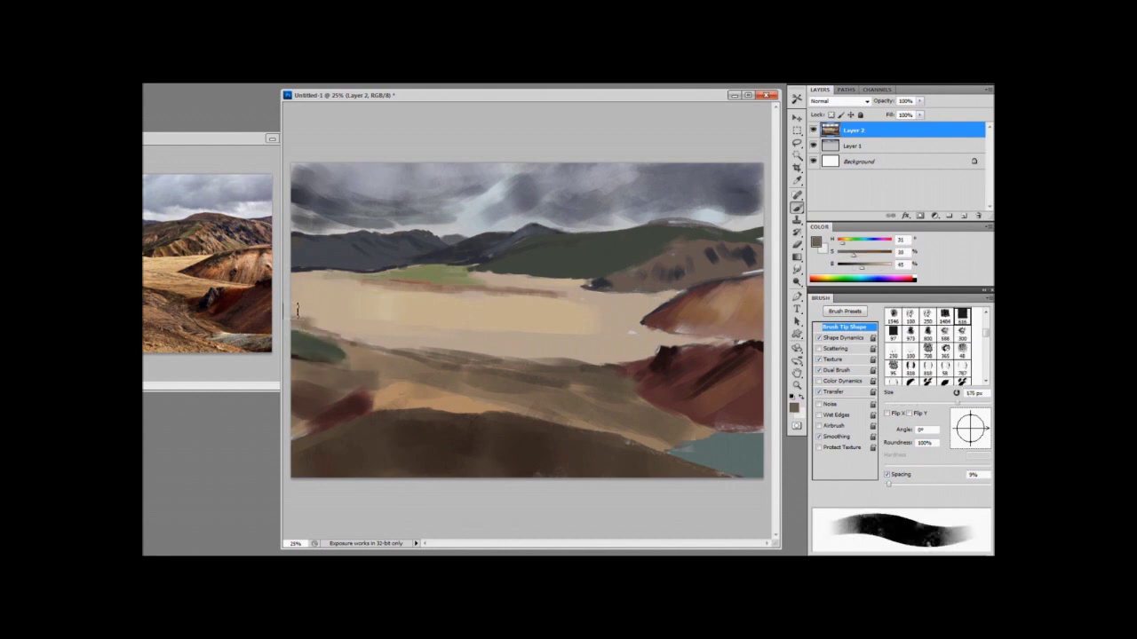
Tone down the left end and lower edge of the pale valley floor with muted tan strokes
mouse_move(303, 312)
mouse_down()
mouse_move(324, 288)
mouse_move(336, 296)
mouse_move(309, 293)
mouse_up()
alt+click(337, 297)
mouse_move(323, 332)
mouse_down()
mouse_move(439, 320)
mouse_move(583, 346)
mouse_move(619, 332)
mouse_move(613, 341)
mouse_up()
alt+click(613, 337)
drag(853, 257, 850, 258)
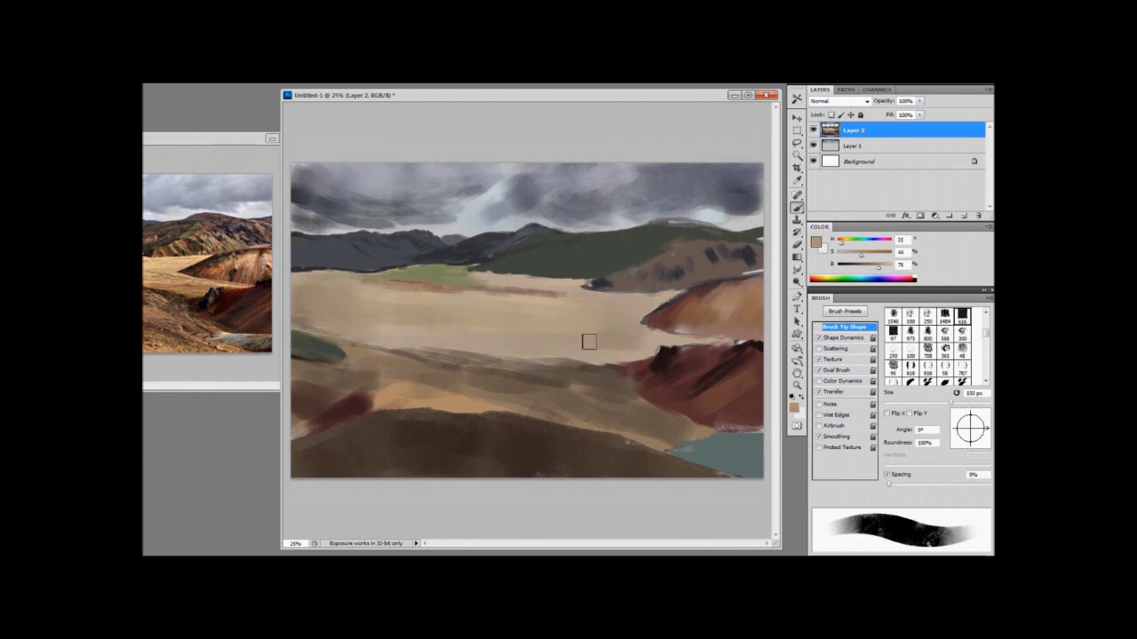
Brush a sampled reddish brown along the valley floor's near edge beside the dark red hill
alt+click(632, 366)
mouse_move(579, 349)
mouse_down()
mouse_move(643, 344)
mouse_move(463, 352)
mouse_up()
alt+click(613, 348)
key(bracketright)
key(bracketright)
drag(647, 352, 515, 334)
Spread the reddish wash farther across the lower valley floor with a 300 px brush
key(comma)
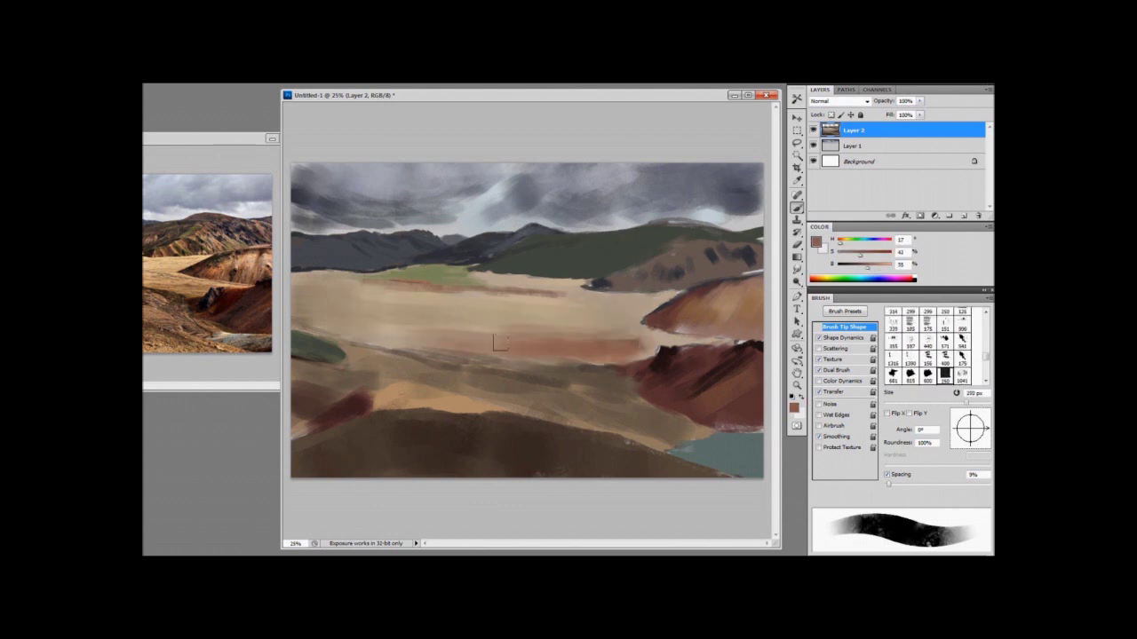
key(period)
key(comma)
key(bracketright)
drag(658, 343, 632, 341)
key(bracketleft)
key(bracketright)
drag(471, 325, 539, 324)
Shift the color to a more orange hue and glaze it over the middle of the valley floor
drag(840, 244, 842, 245)
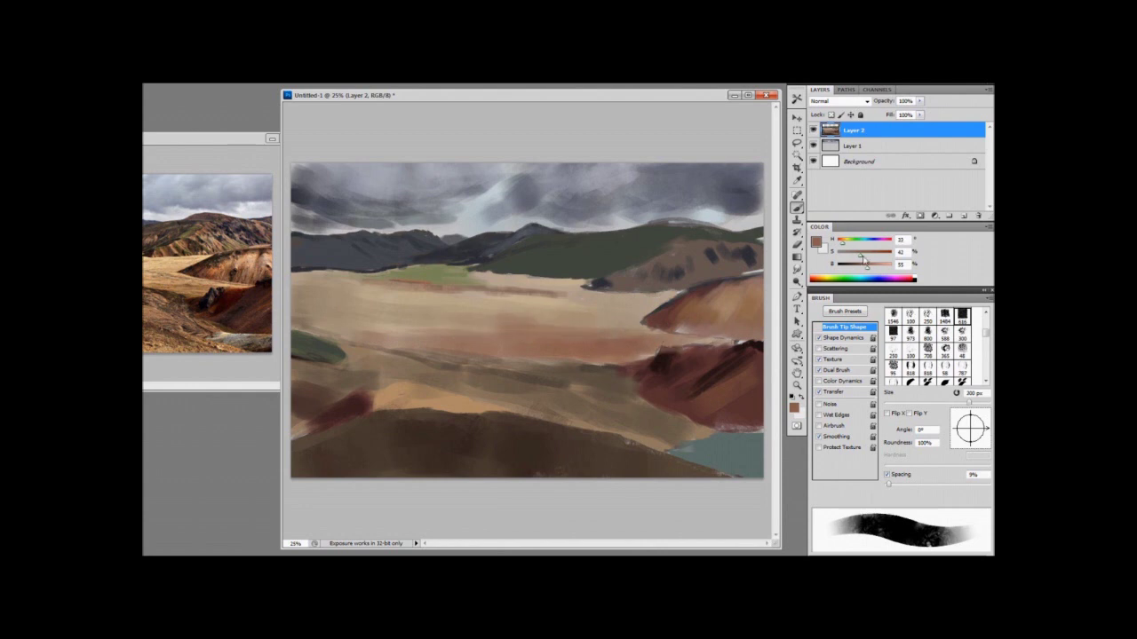
mouse_move(552, 314)
mouse_down()
mouse_move(462, 319)
mouse_move(583, 346)
mouse_move(551, 296)
mouse_up()
alt+click(533, 322)
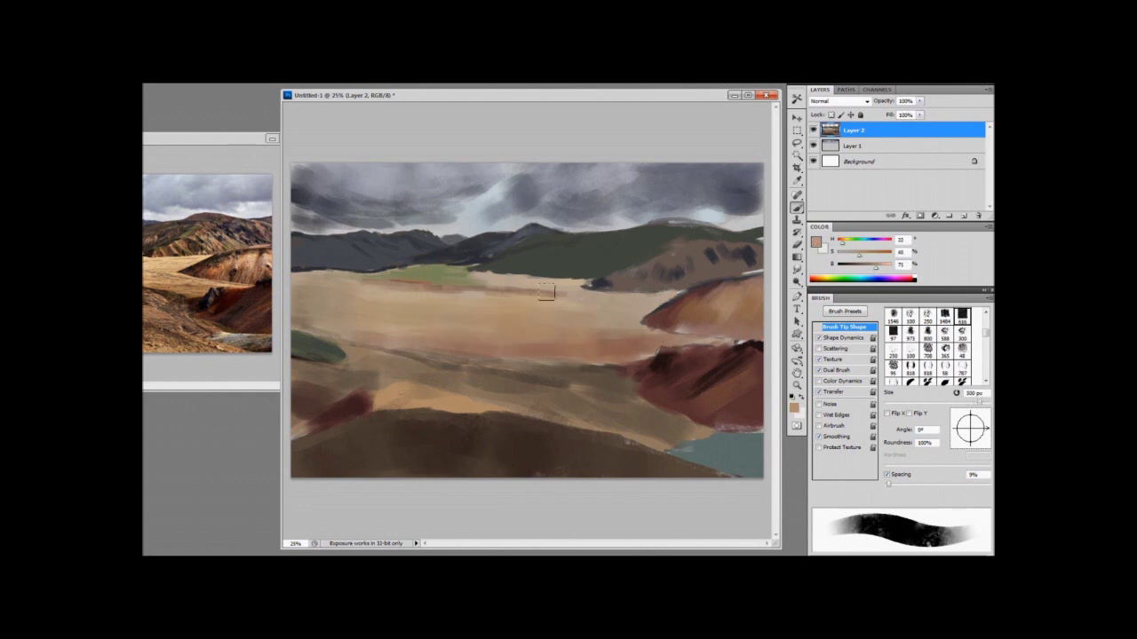
Glaze another warm orange-tan stroke across the middle of the valley floor with the 300 px brush
drag(651, 318, 573, 321)
key(bracketleft)
key(bracketleft)
key(bracketleft)
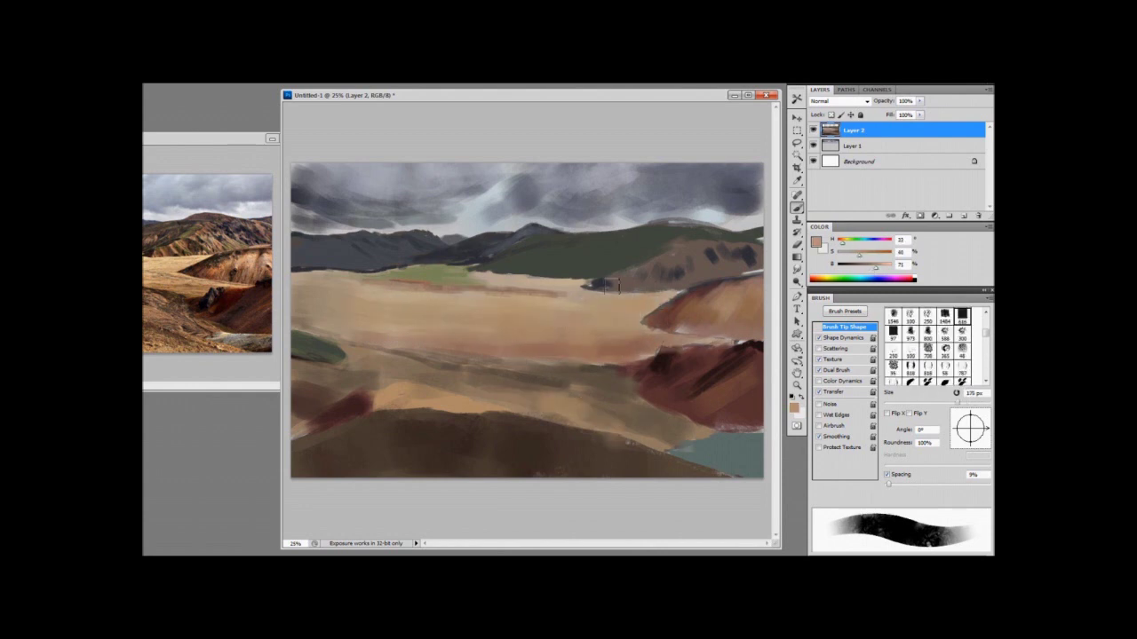
Paint a reddish-brown earth patch on the lower slope of the green hill
drag(582, 261, 550, 270)
alt+click(557, 268)
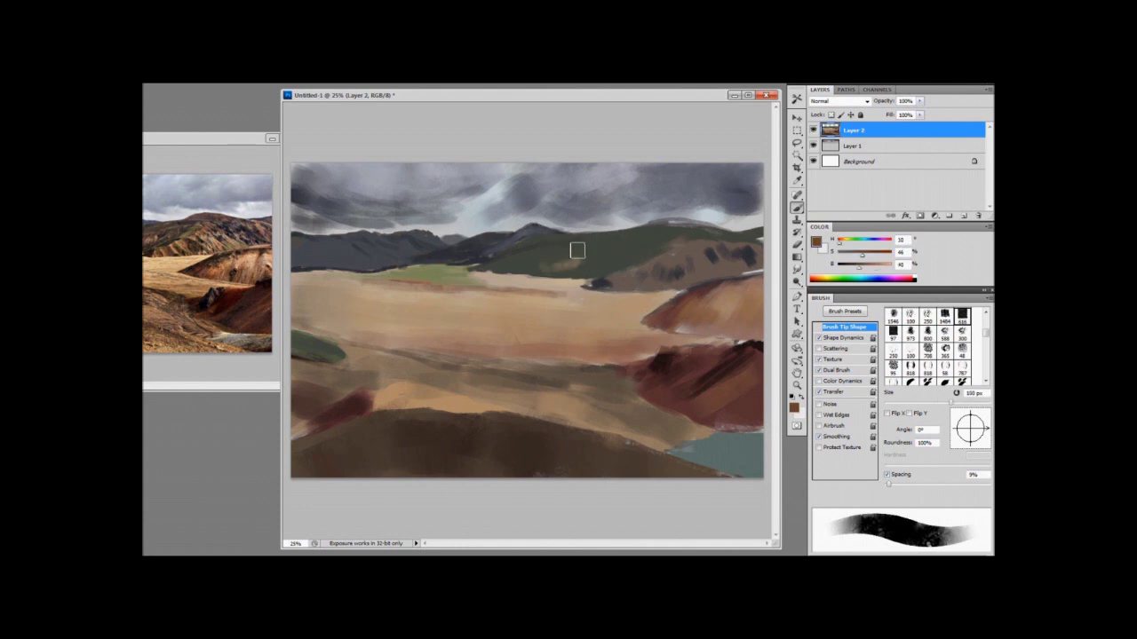
alt+click(711, 255)
key(bracketleft)
key(bracketleft)
key(bracketleft)
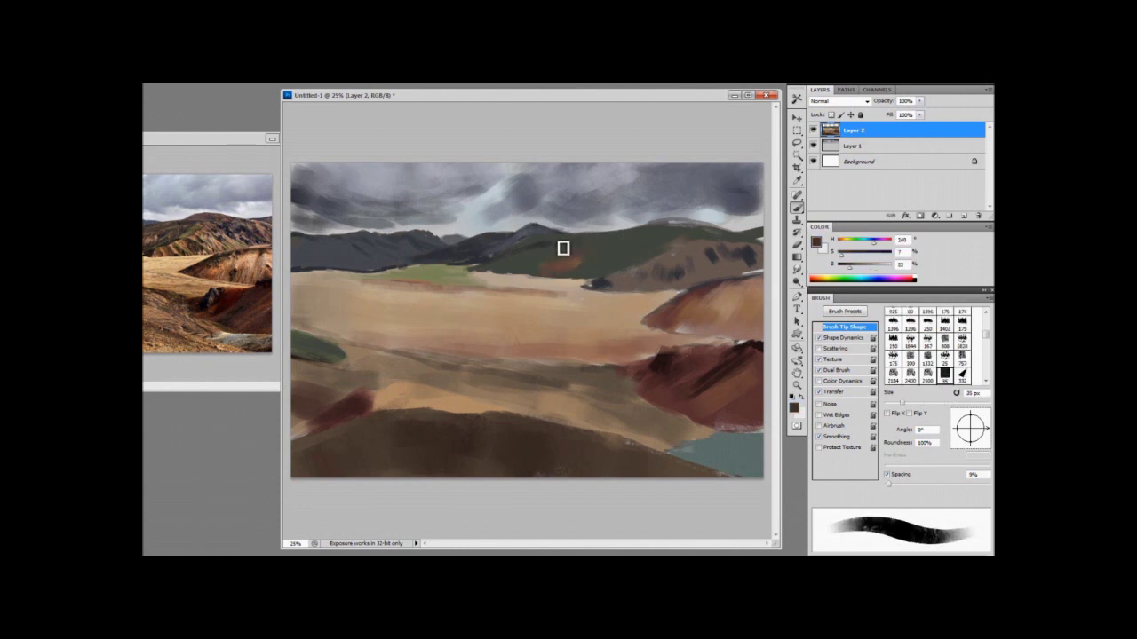
Shade the green hill's slope around the reddish patch with a sampled dark gray at about 100 px
key(bracketleft)
key(bracketleft)
key(bracketleft)
key(bracketleft)
key(bracketright)
key(bracketright)
key(bracketright)
key(bracketright)
key(bracketright)
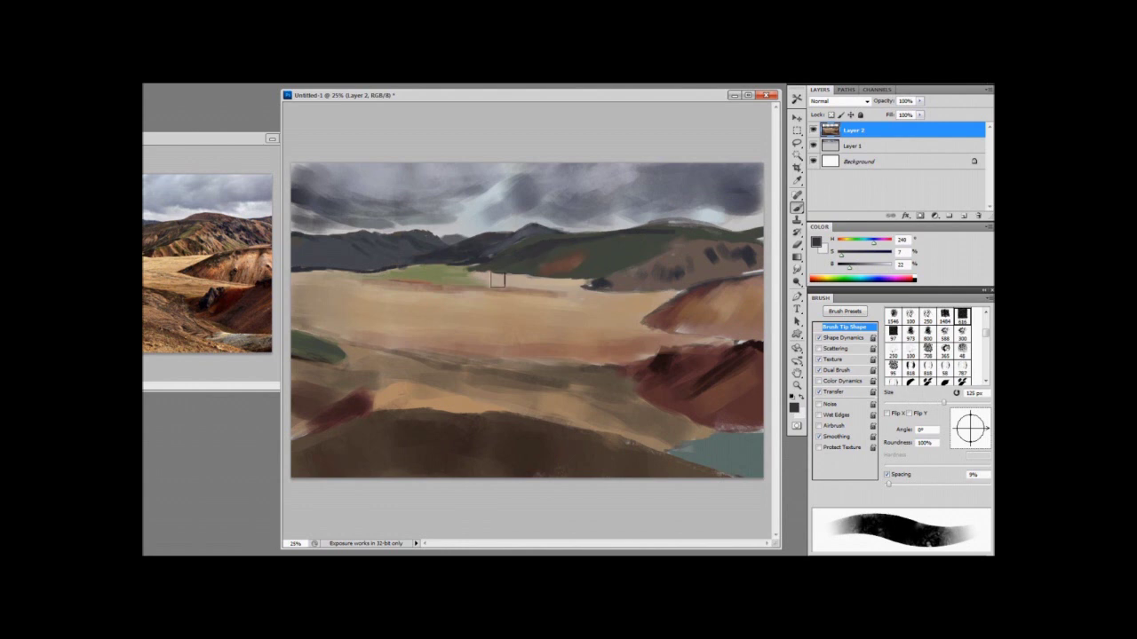
key(bracketleft)
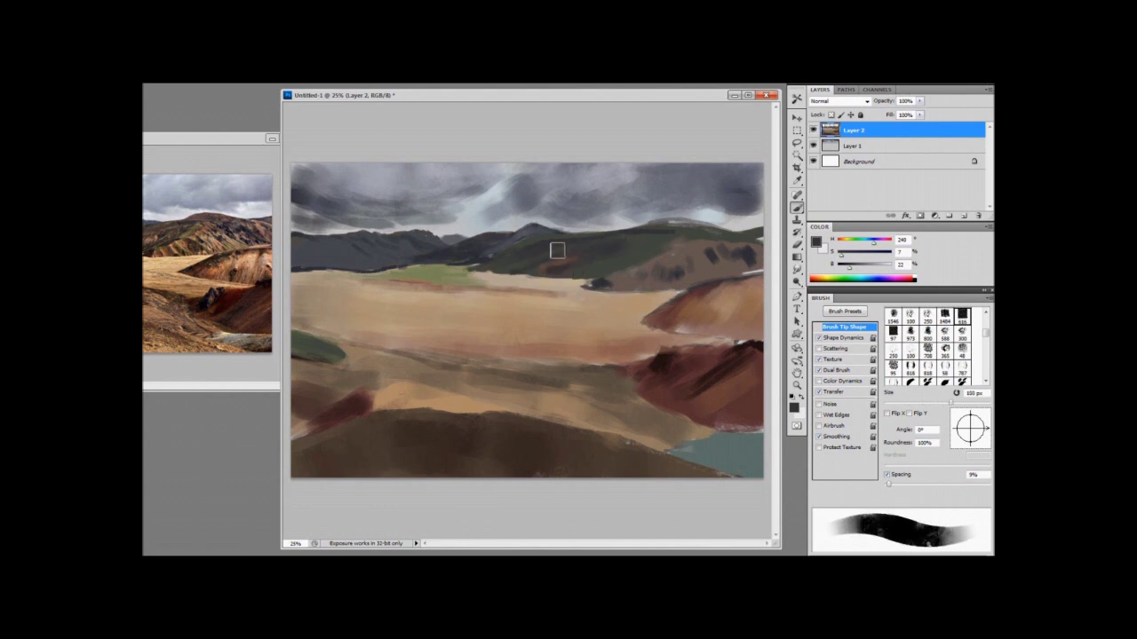
mouse_move(558, 251)
mouse_down()
mouse_move(629, 242)
mouse_move(509, 270)
mouse_up()
Add small brown strokes to the green hill's lower slope using a sampled brown and a 35 px brush
alt+click(666, 294)
key(bracketleft)
key(bracketleft)
key(bracketleft)
key(bracketleft)
key(bracketleft)
key(bracketleft)
key(bracketleft)
key(bracketleft)
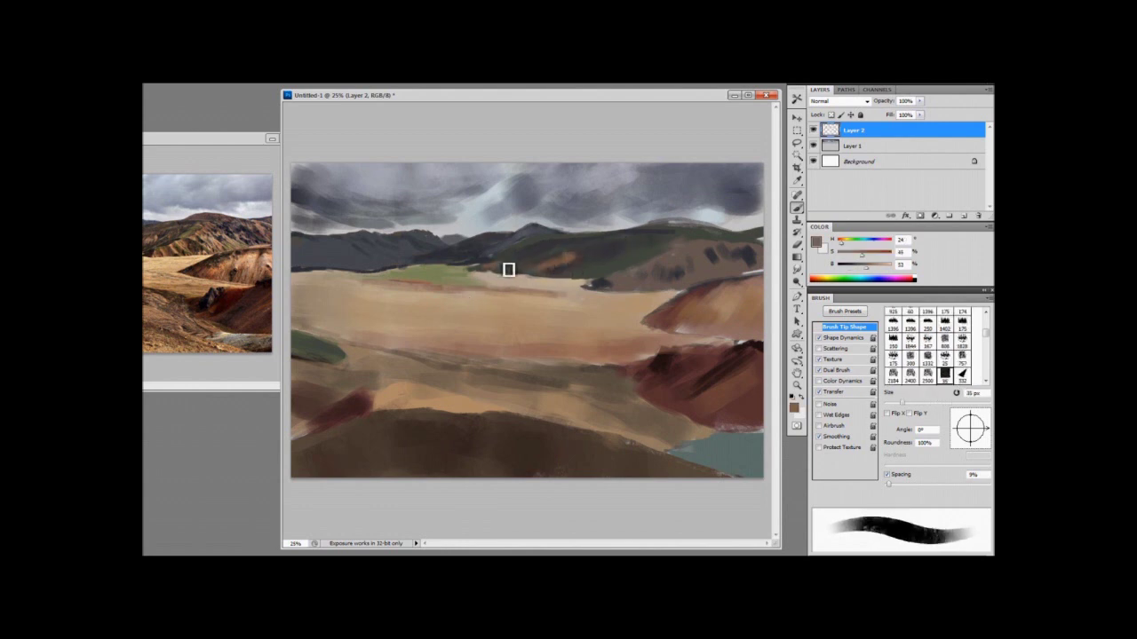
key(period)
Brush sampled olive green along the upper slope and ridge of the green hill
alt+click(538, 259)
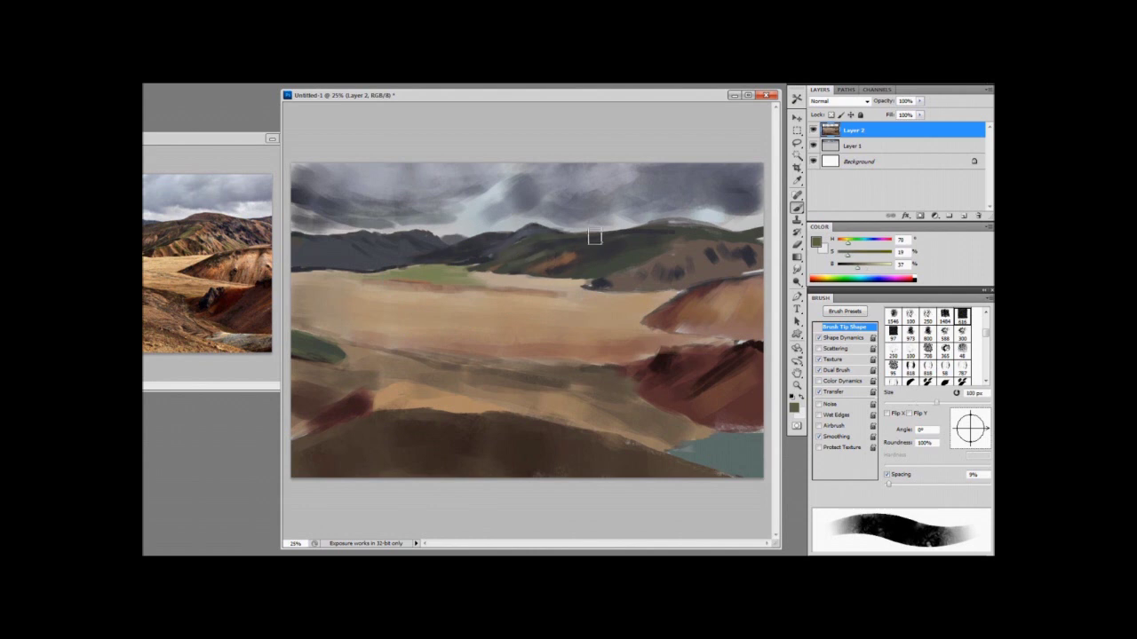
drag(595, 236, 577, 240)
key(bracketleft)
key(bracketleft)
key(bracketleft)
key(bracketleft)
key(bracketleft)
key(bracketleft)
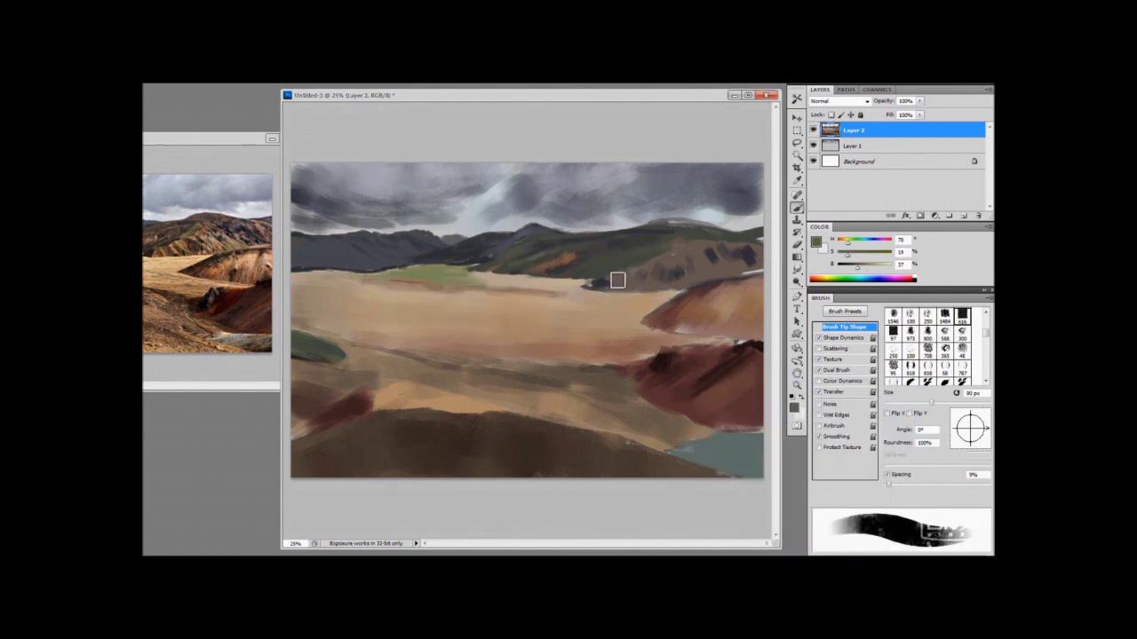
Refine the foot of the brown hill behind the valley with sampled reddish brown and dark gray spots
alt+click(623, 288)
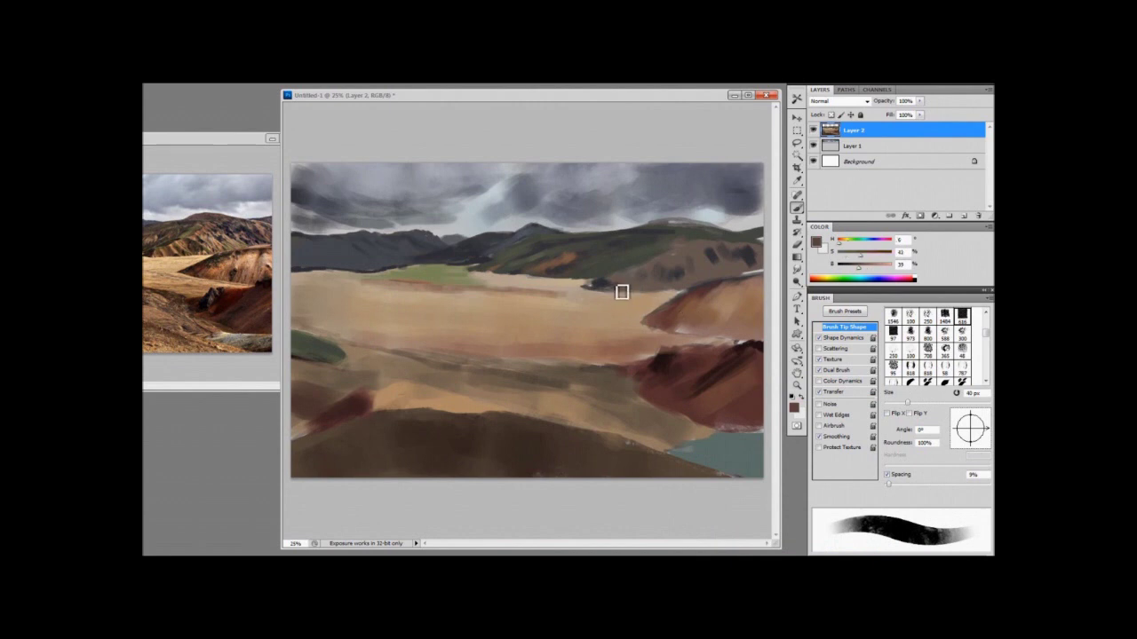
key(bracketright)
key(bracketright)
key(bracketright)
alt+click(647, 283)
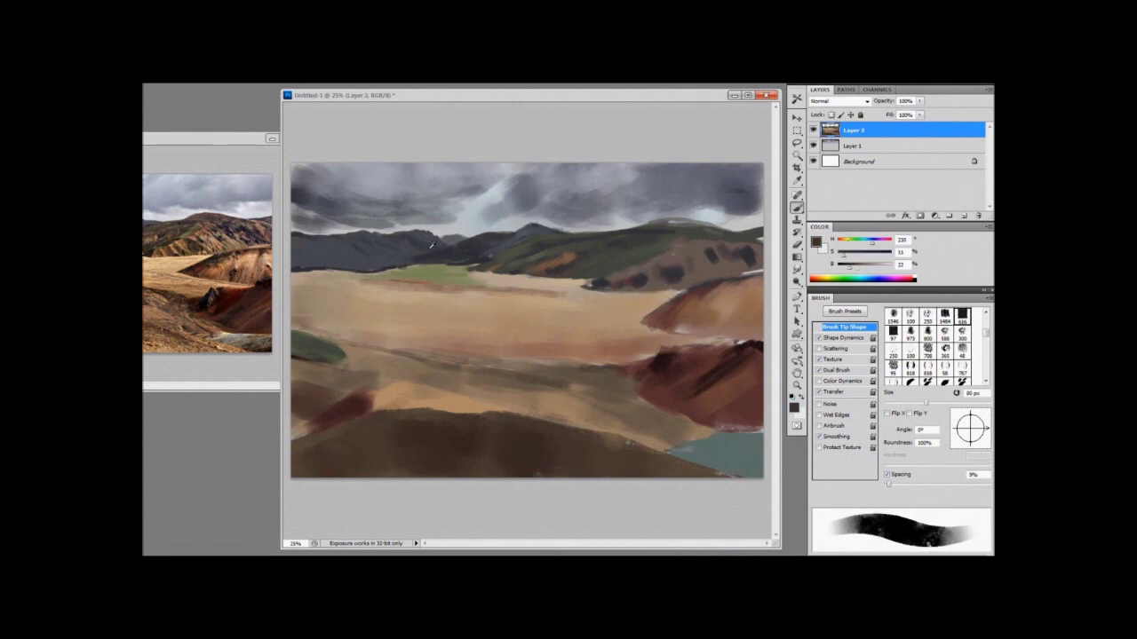
Touch up the base of the distant gray mountains beside the green field with small muted green strokes
key(bracketleft)
key(bracketleft)
key(bracketleft)
key(bracketleft)
alt+click(388, 268)
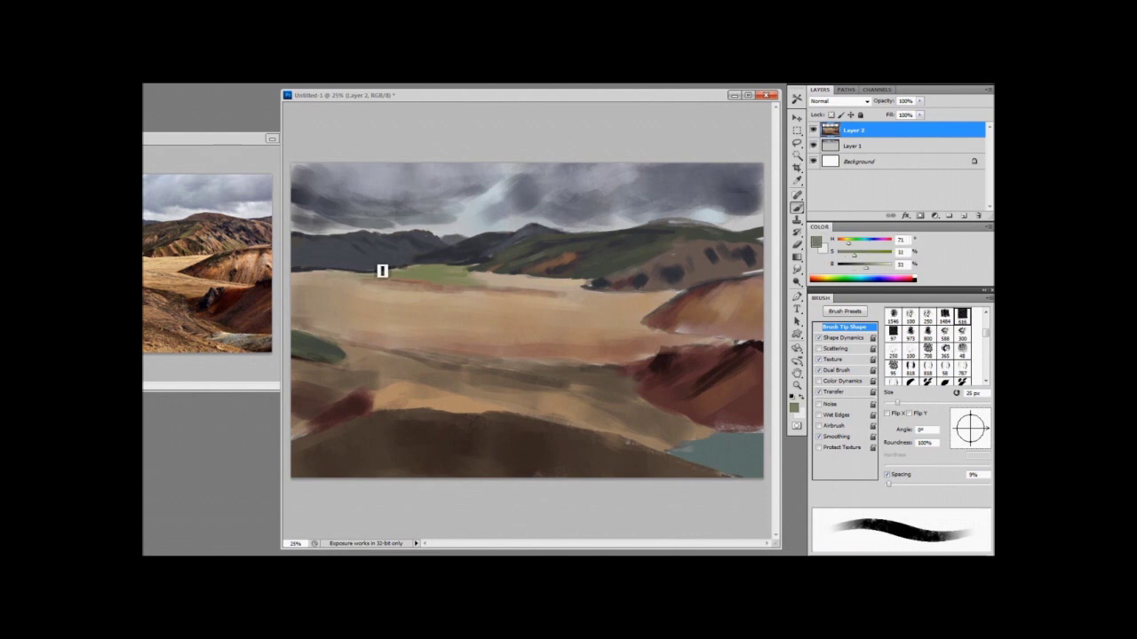
key(bracketright)
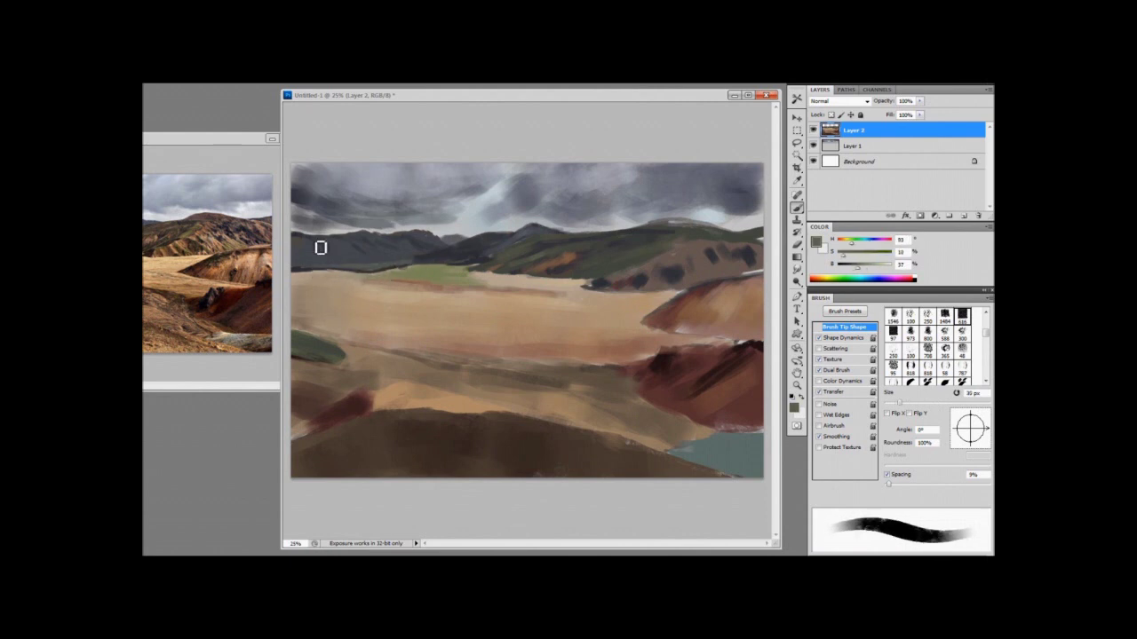
Brush muted brown over the slopes of the distant gray mountains with a 50–70 px brush
key(bracketright)
key(bracketright)
key(bracketright)
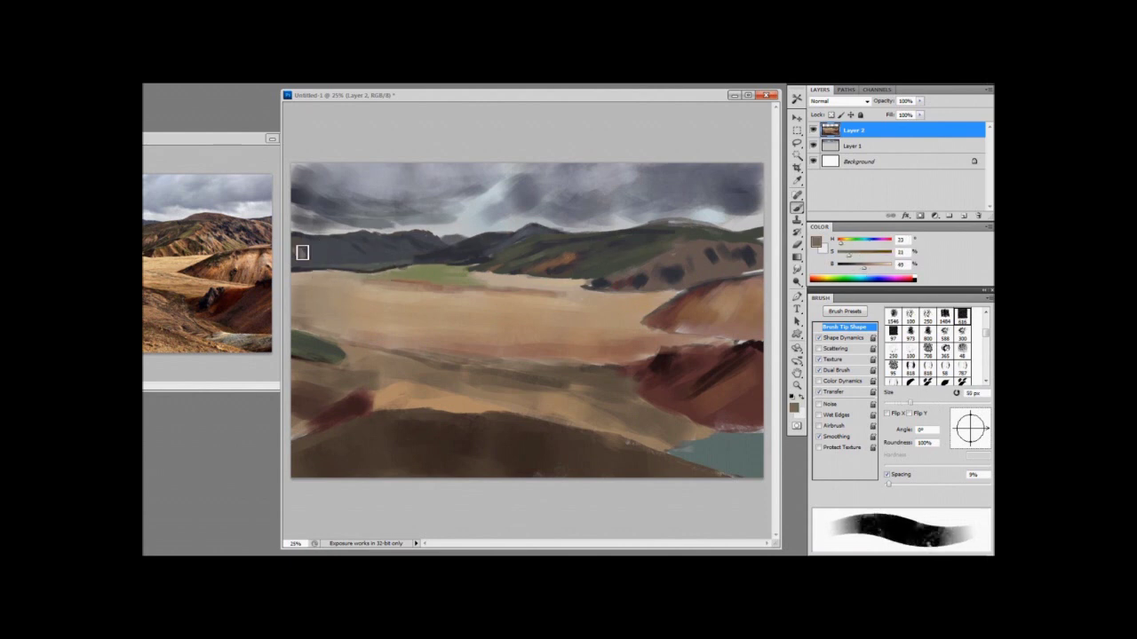
key(bracketright)
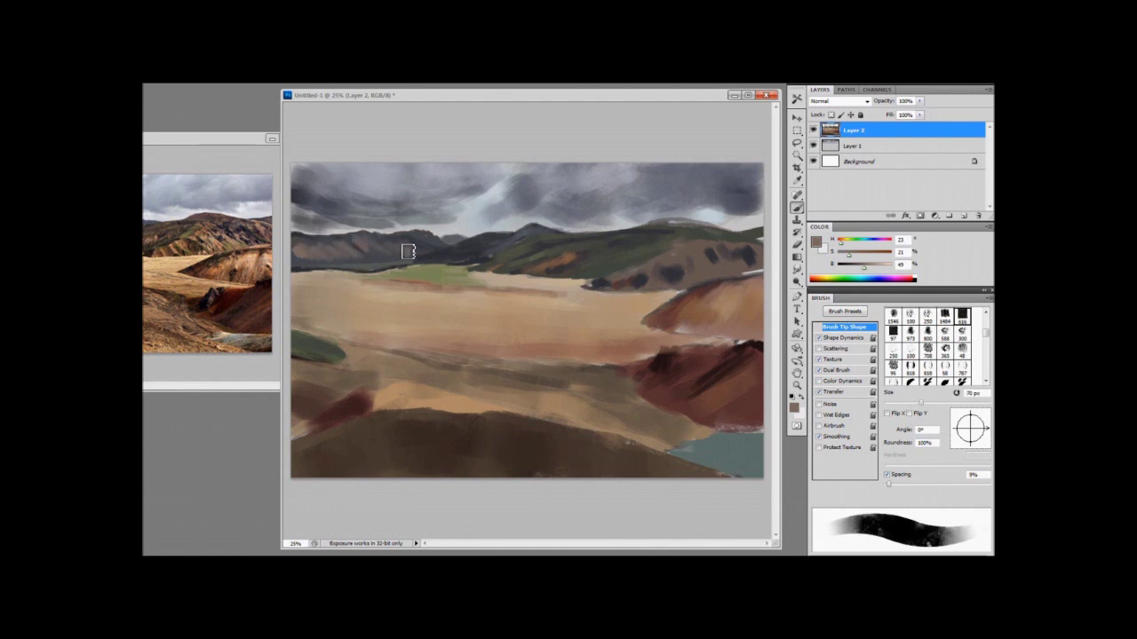
Switch to the "b aolys dry" brush preset and paint a sampled tan patch on the dark foreground hill
click(797, 98)
click(701, 389)
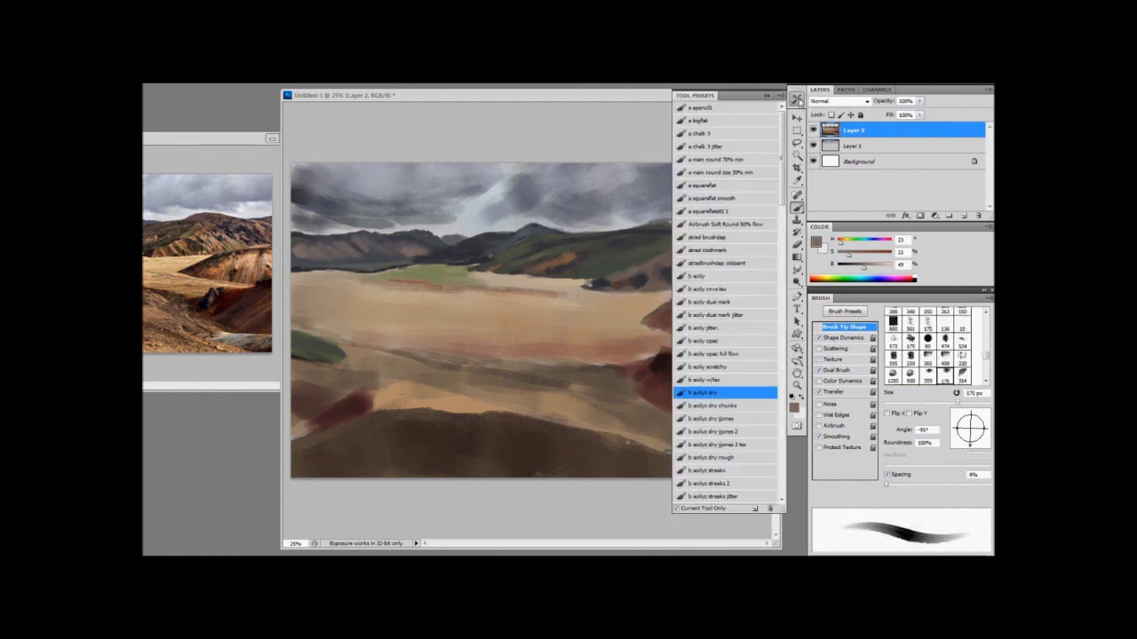
drag(575, 288, 485, 325)
alt+click(428, 400)
mouse_move(467, 471)
mouse_down()
mouse_move(512, 467)
mouse_move(441, 495)
mouse_move(475, 469)
mouse_move(484, 439)
mouse_move(402, 484)
mouse_move(453, 464)
mouse_up()
key(bracketright)
key(bracketright)
Streak the left end of the foreground hill with sampled tan and dark reddish brown using a 500–600 px brush
alt+click(465, 444)
alt+click(711, 374)
key(bracketright)
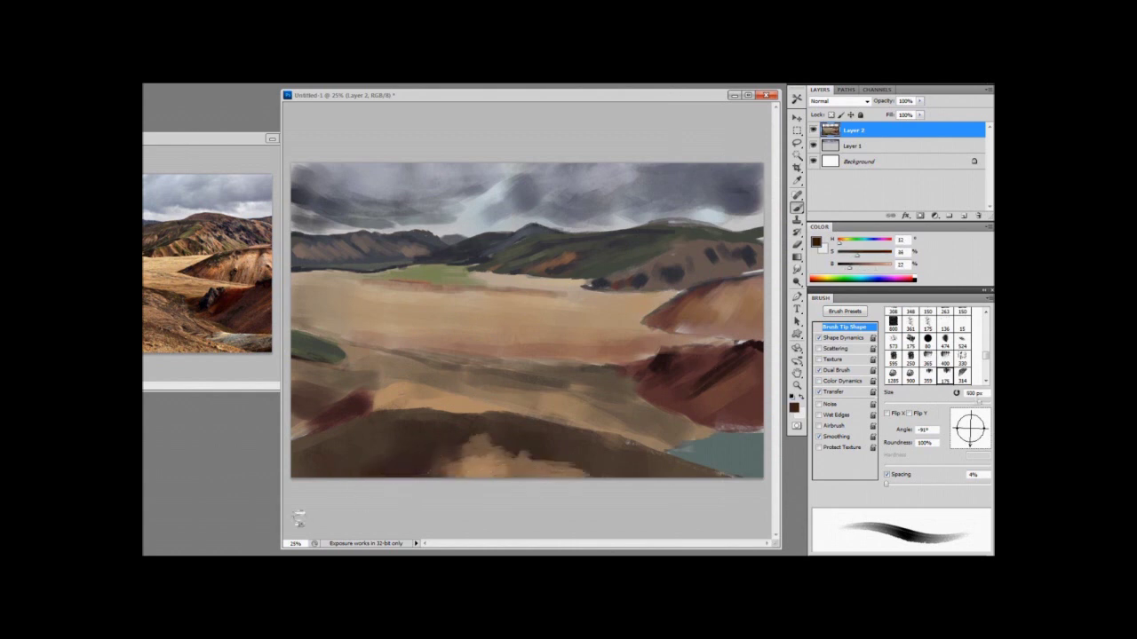
alt+click(417, 396)
key(bracketright)
key(bracketright)
mouse_move(376, 446)
mouse_down()
mouse_move(313, 464)
mouse_move(276, 445)
mouse_up()
alt+click(320, 455)
alt+click(306, 456)
key(bracketleft)
Widen the painting's document window toward the reference photo
click(183, 145)
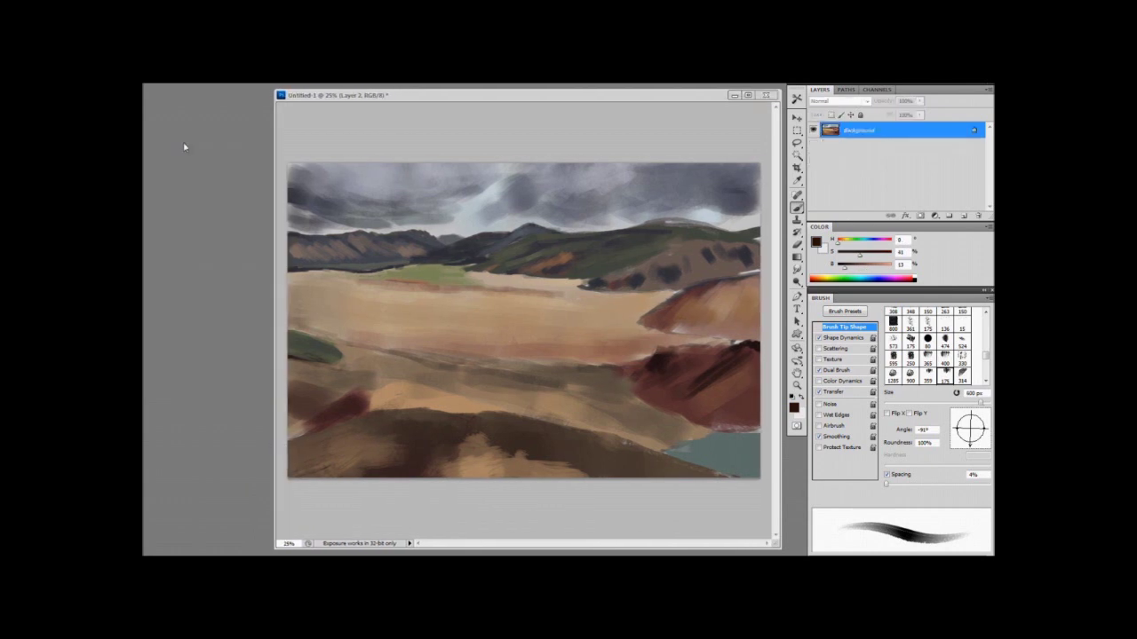
click(313, 155)
drag(274, 275, 255, 277)
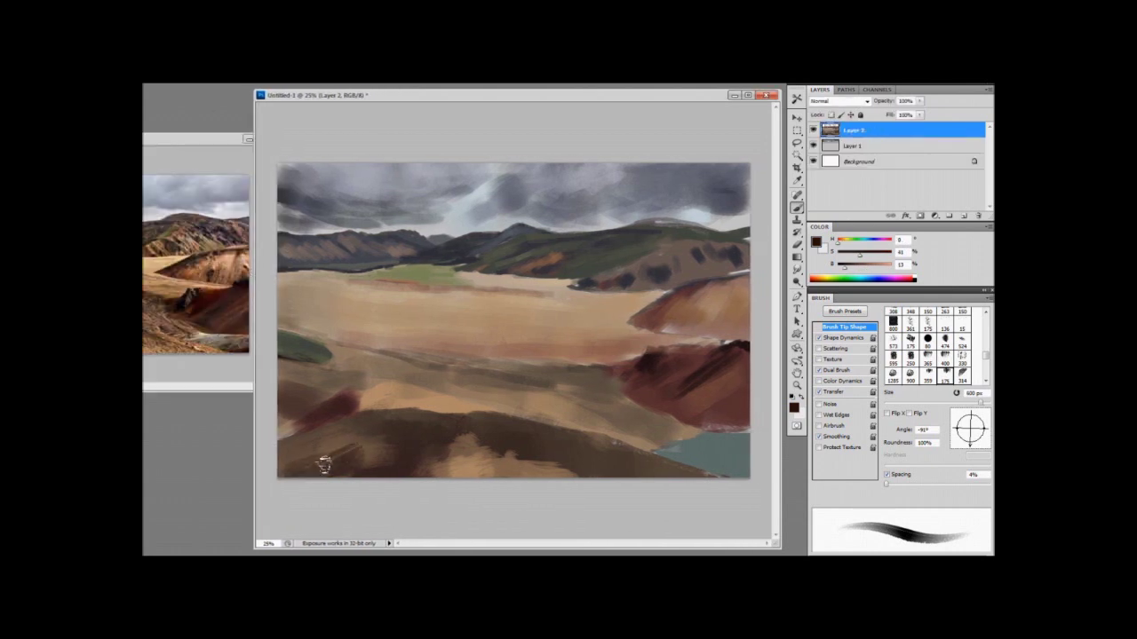
Darken the left slope of the foreground hill below the dark red patch with deep reddish-brown strokes
key(bracketleft)
key(bracketleft)
drag(313, 429, 291, 435)
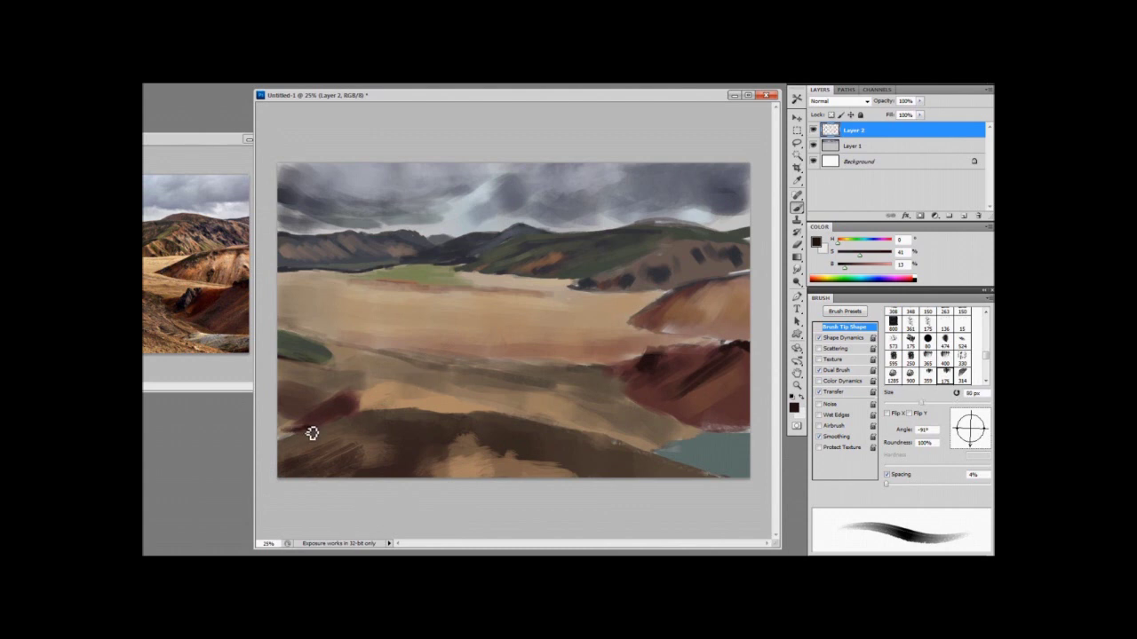
key(bracketright)
key(bracketright)
key(bracketright)
alt+click(404, 417)
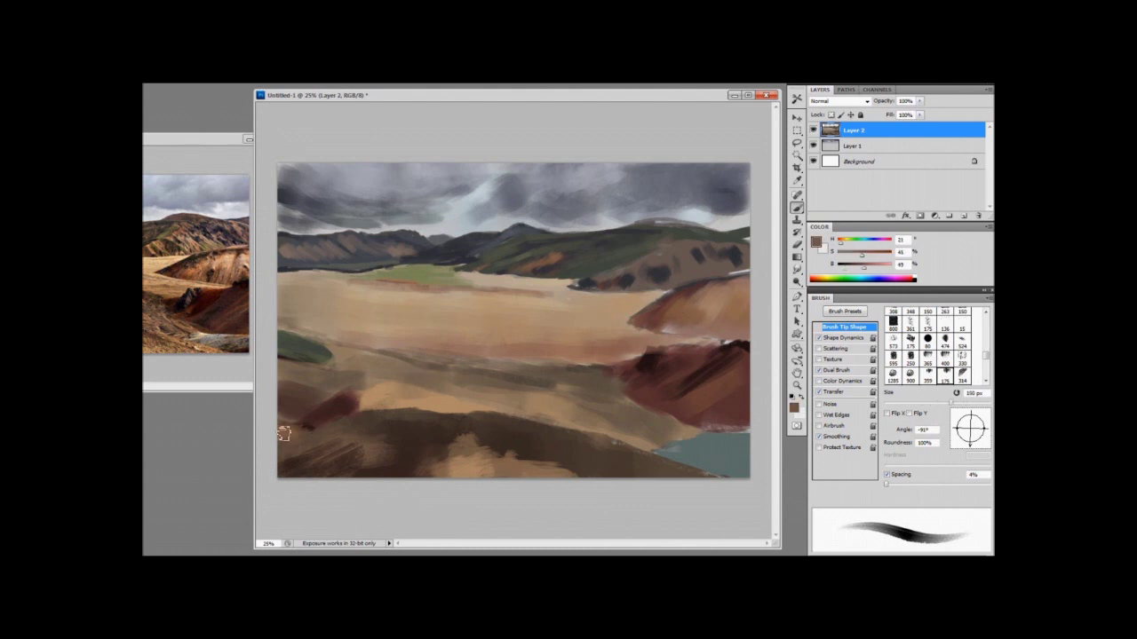
Blend the dark red patch into the ground at its left with sampled brown and muted red strokes
alt+click(285, 424)
key(bracketright)
key(bracketright)
alt+click(315, 375)
alt+click(646, 357)
key(bracketleft)
key(bracketleft)
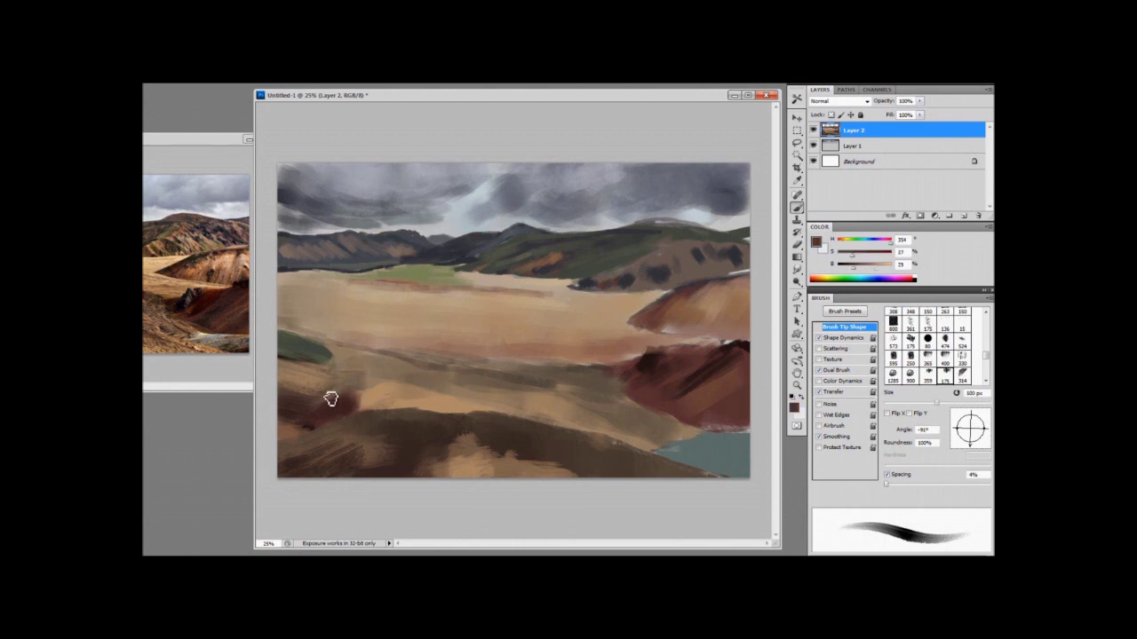
Sweep a muted reddish-brown shadow band from the dark red patch across the valley floor's near edge
drag(329, 398, 390, 374)
key(bracketright)
key(bracketright)
key(bracketright)
key(bracketright)
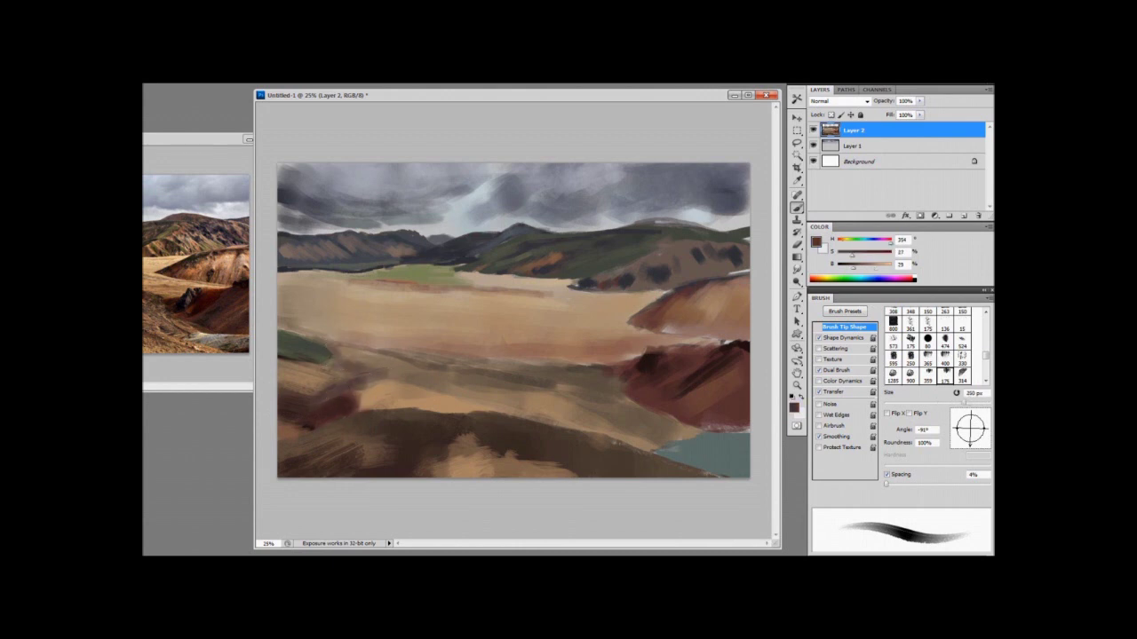
drag(307, 334, 586, 373)
Extend the dark shadow streaks down along the left foot of the dark red hill toward the water
alt+click(684, 364)
key(bracketleft)
key(bracketleft)
mouse_move(500, 361)
mouse_down()
mouse_move(577, 369)
mouse_move(688, 428)
mouse_up()
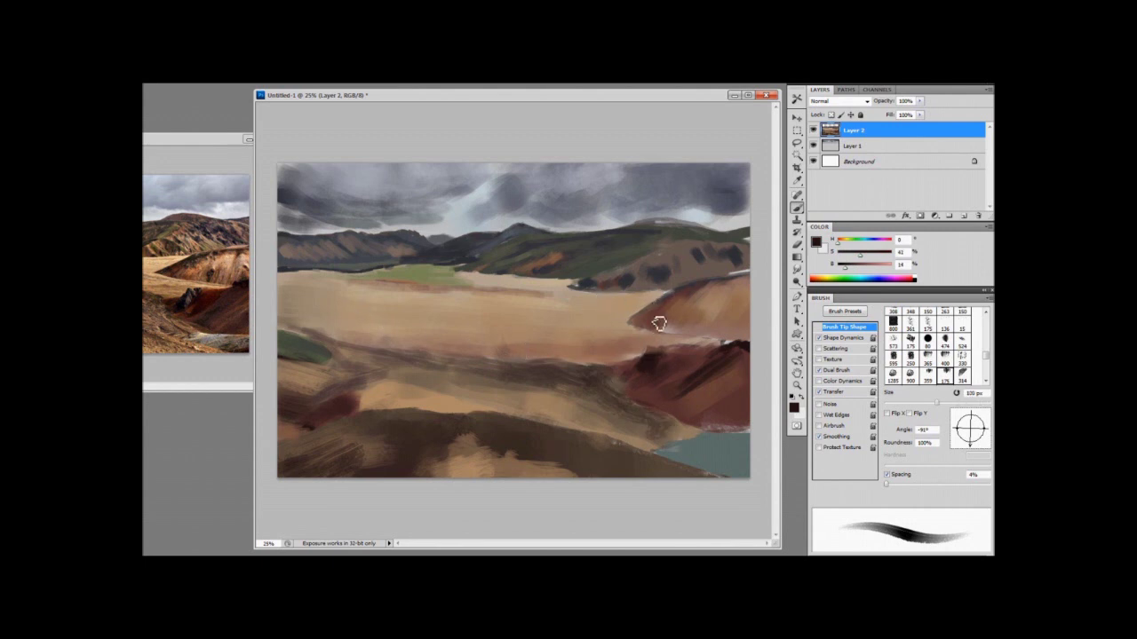
Reshape the dark red hill's crest and left slope with sampled deep reddish-brown strokes
key(bracketleft)
key(bracketleft)
key(bracketleft)
alt+click(662, 369)
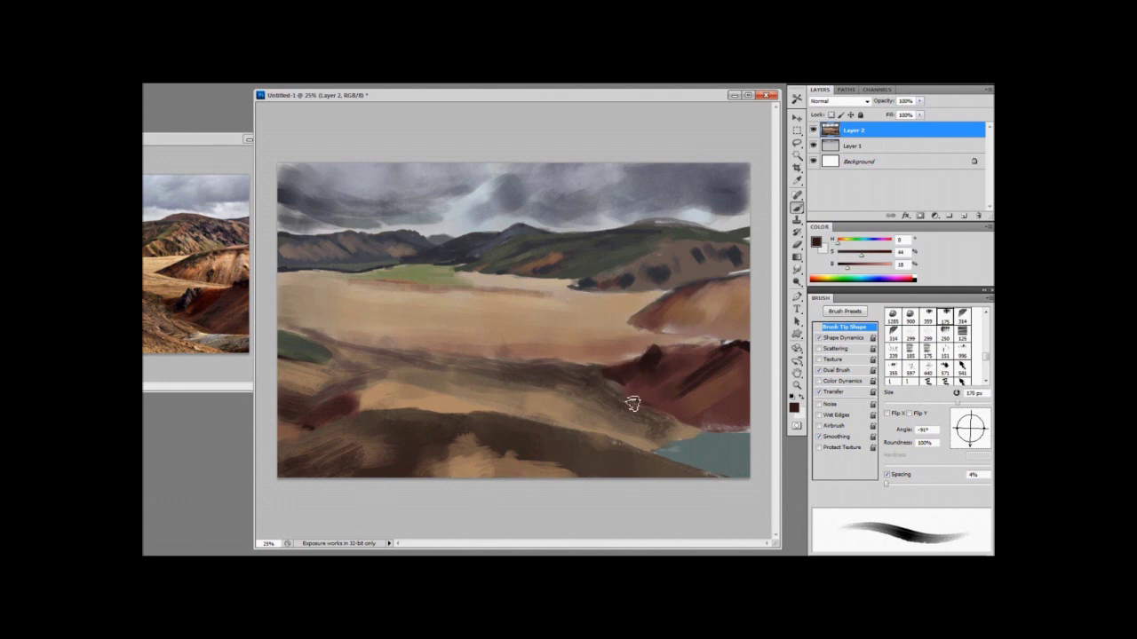
key(bracketright)
mouse_move(682, 373)
mouse_down()
mouse_move(662, 391)
mouse_move(677, 389)
mouse_up()
key(bracketright)
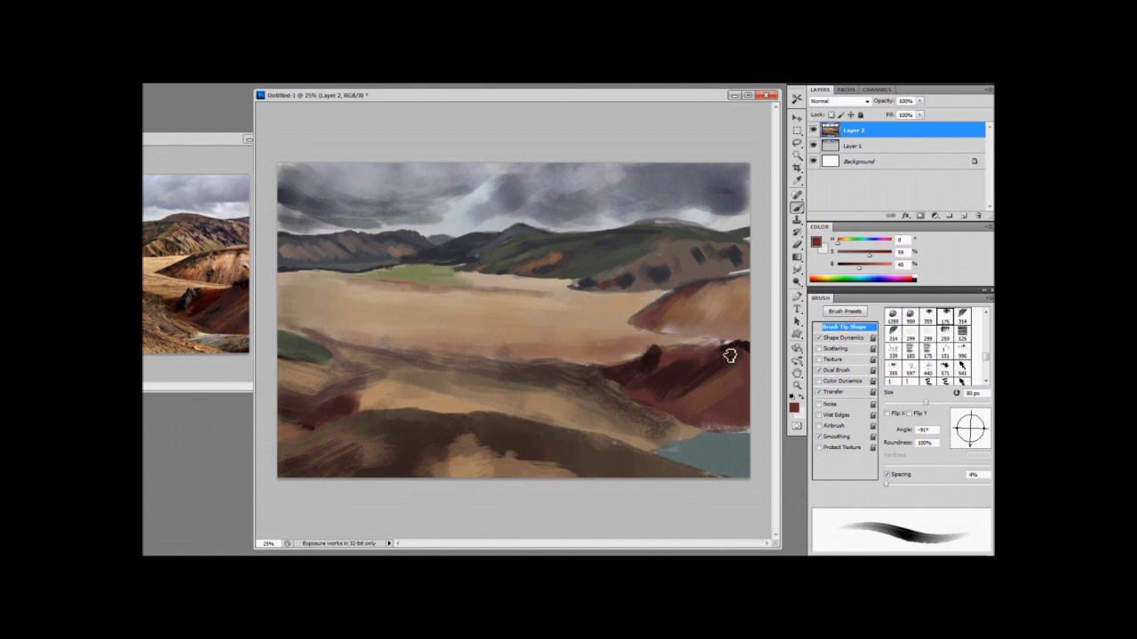
Deepen the face of the dark red hill with broad strokes of a sampled dark reddish brown
key(bracketright)
key(bracketright)
key(bracketright)
alt+click(681, 365)
mouse_move(676, 388)
mouse_down()
mouse_move(673, 406)
mouse_move(730, 399)
mouse_move(719, 416)
mouse_up()
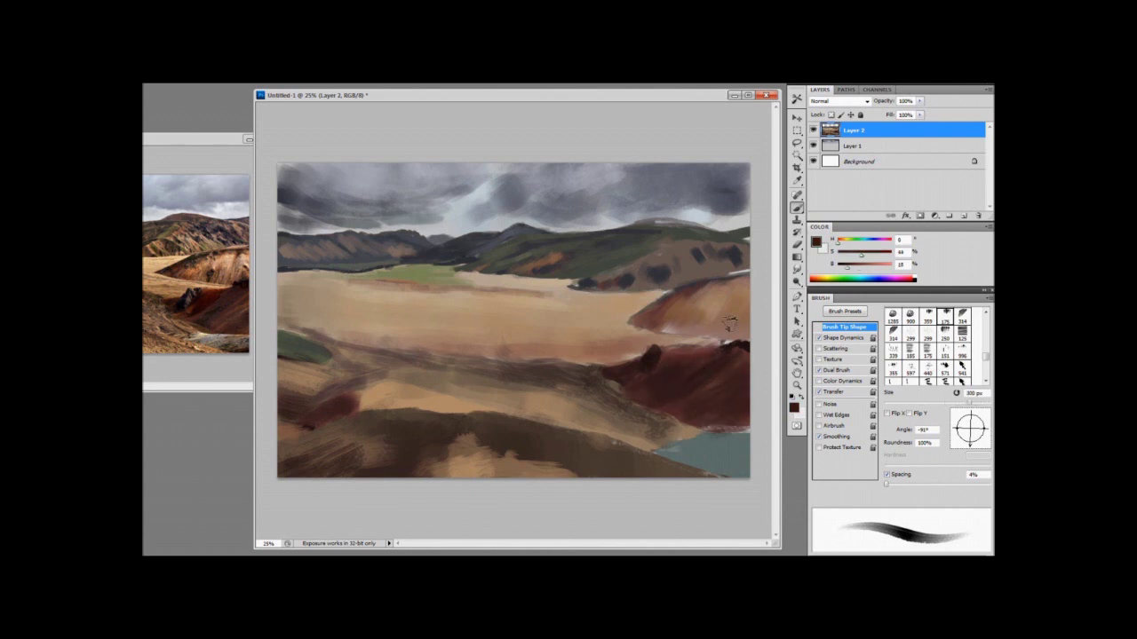
Warm the foreground hill's lower edge and the tan mound behind it with sampled orange-brown strokes
alt+click(713, 302)
mouse_move(672, 487)
mouse_down()
mouse_move(654, 457)
mouse_move(718, 474)
mouse_move(500, 440)
mouse_move(530, 439)
mouse_move(343, 438)
mouse_up()
alt+click(500, 442)
key([)
key([)
drag(428, 383, 488, 413)
alt+click(491, 415)
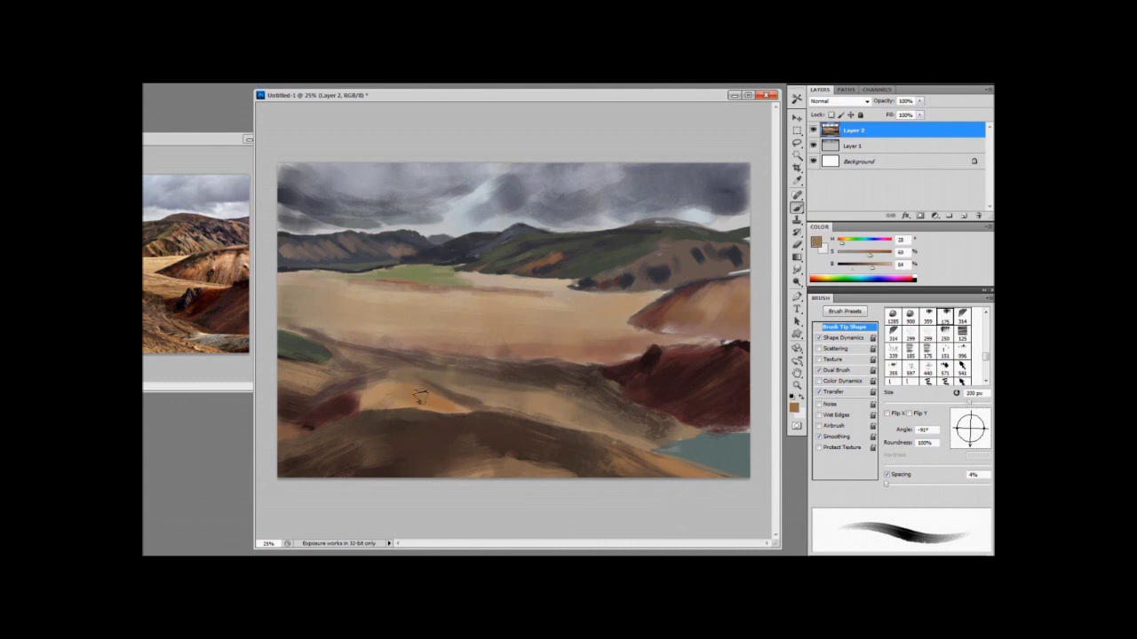
Mix a lighter, less saturated tan and paint a bright highlight on the mound behind the foreground hill
key(bracketright)
key(bracketright)
drag(873, 269, 879, 268)
drag(869, 256, 834, 256)
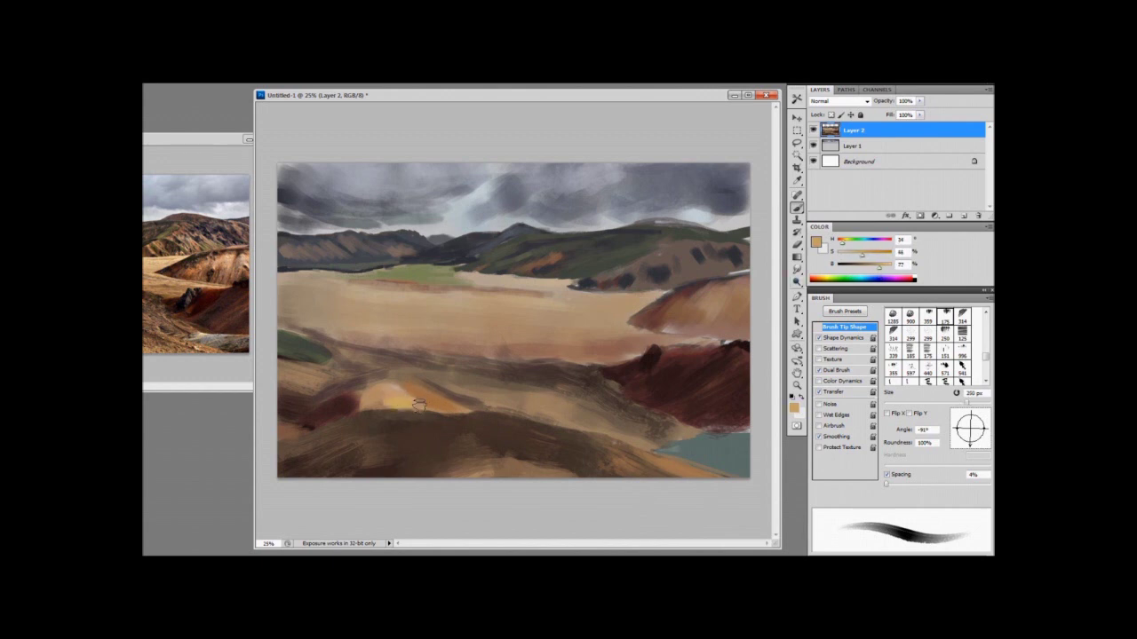
mouse_move(410, 405)
mouse_down()
mouse_move(401, 394)
mouse_move(289, 432)
mouse_move(284, 451)
mouse_move(348, 428)
mouse_up()
key(bracketright)
alt+click(422, 400)
Darken the red slope beside the highlighted mound with a sampled dark reddish brown at 175 px
alt+click(350, 408)
key(bracketright)
key(bracketright)
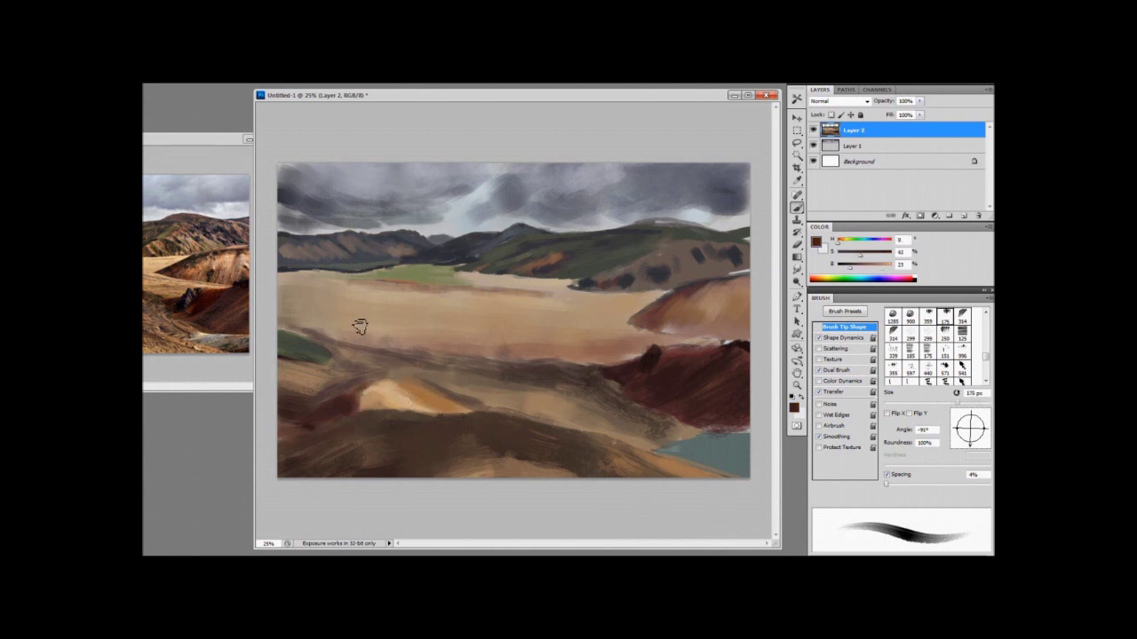
Sweep a sampled warm tan across the valley floor with a 500 px brush
alt+click(407, 349)
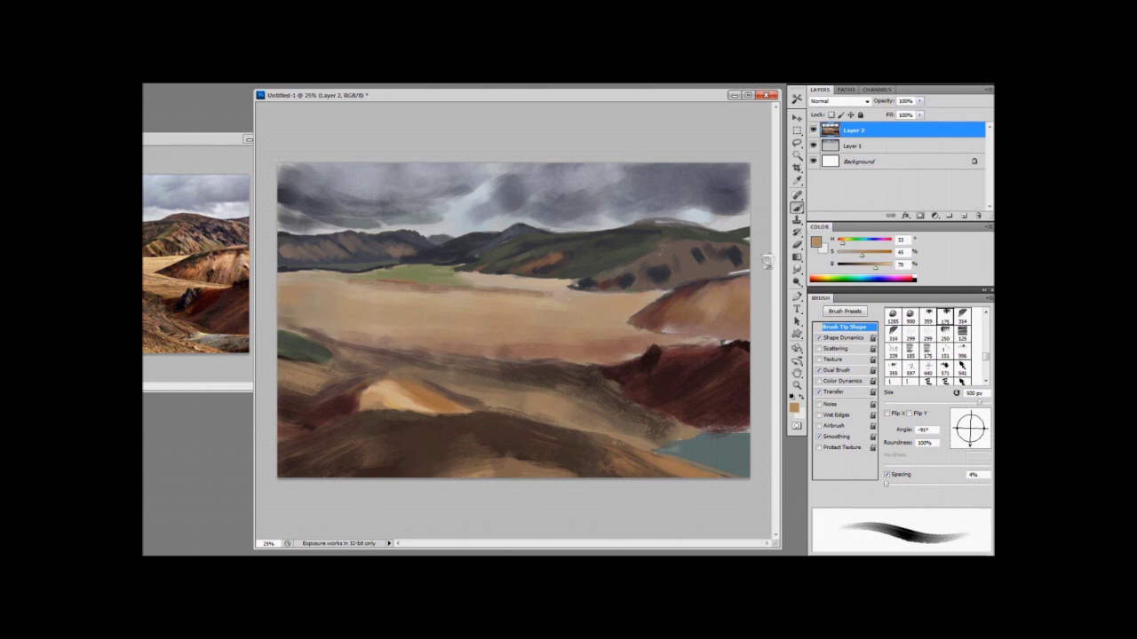
mouse_move(351, 318)
mouse_down()
mouse_move(457, 312)
mouse_move(502, 282)
mouse_move(577, 297)
mouse_move(653, 289)
mouse_move(619, 321)
mouse_up()
Draw a thin dark brown line along the orange hill's left slope with a 35 px brush
alt+click(683, 342)
key(bracketleft)
key(bracketleft)
key(bracketleft)
key(bracketleft)
key(bracketleft)
key(bracketleft)
key(bracketleft)
key(bracketleft)
key(bracketleft)
key(bracketleft)
key(bracketleft)
key(bracketleft)
key(bracketleft)
key(bracketleft)
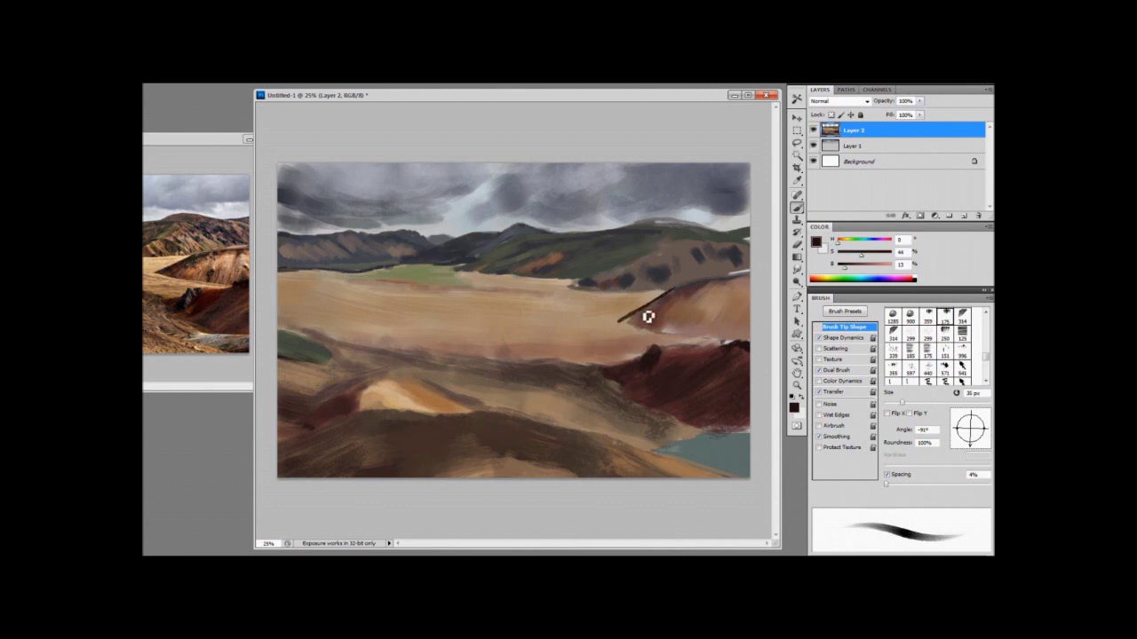
Shade the orange hill below its dark outline with muted brown using a 125 px brush
key(bracketright)
key(bracketright)
key(bracketright)
key(bracketright)
key(bracketright)
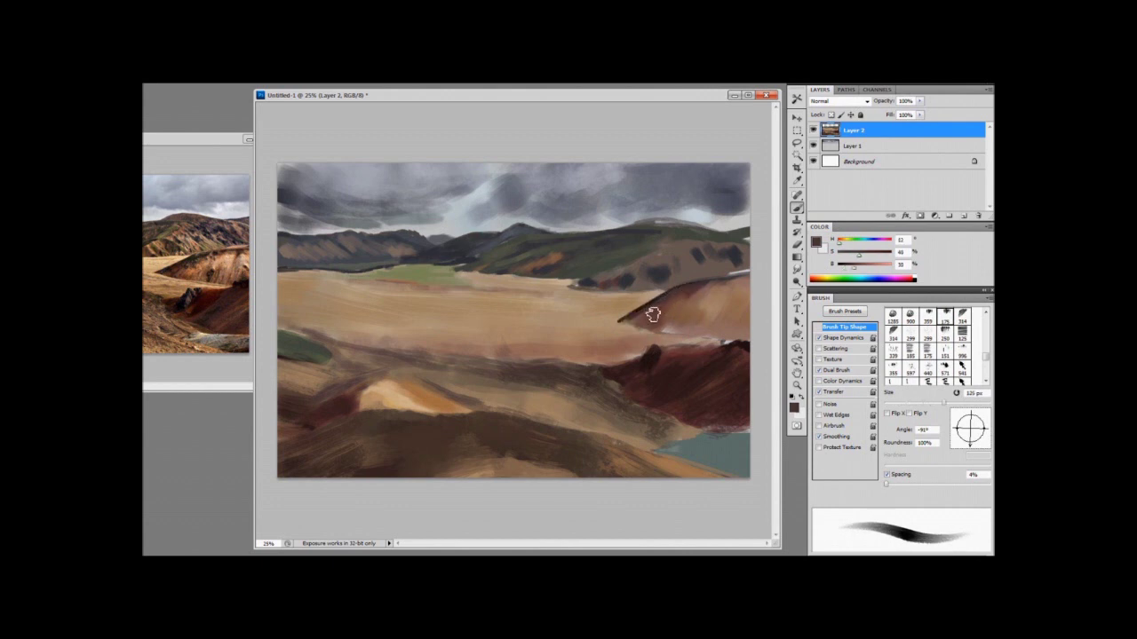
Blend the base of the orange hill into the valley floor with sampled and slightly darkened tan tones
alt+click(631, 332)
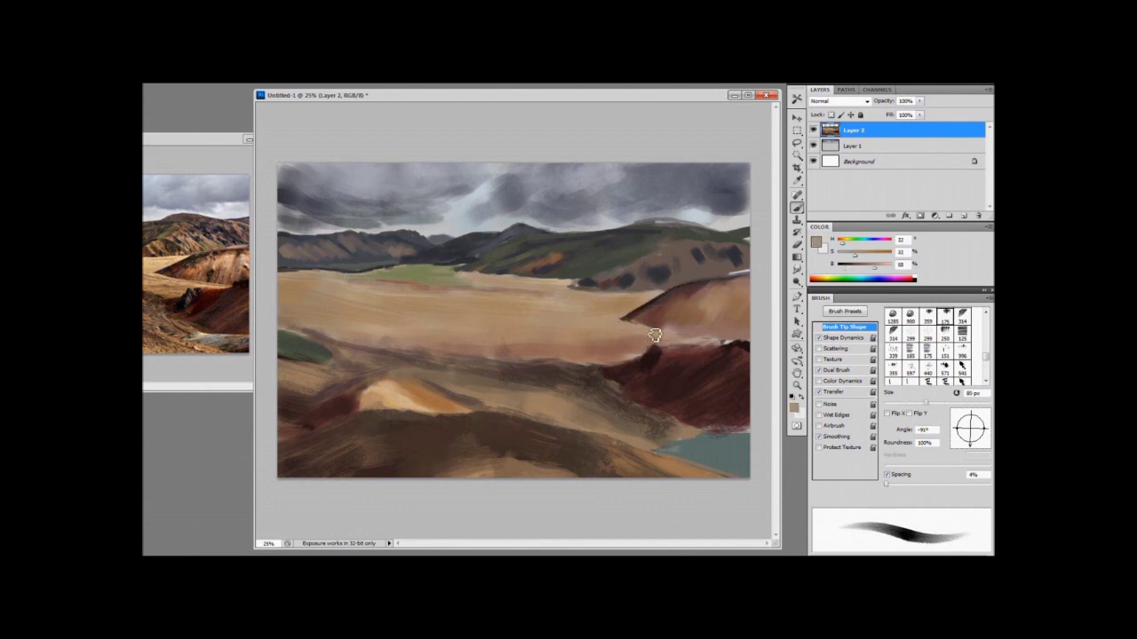
key(])
key(])
key(])
key(])
key(])
alt+click(611, 345)
drag(868, 268, 861, 267)
alt+click(560, 325)
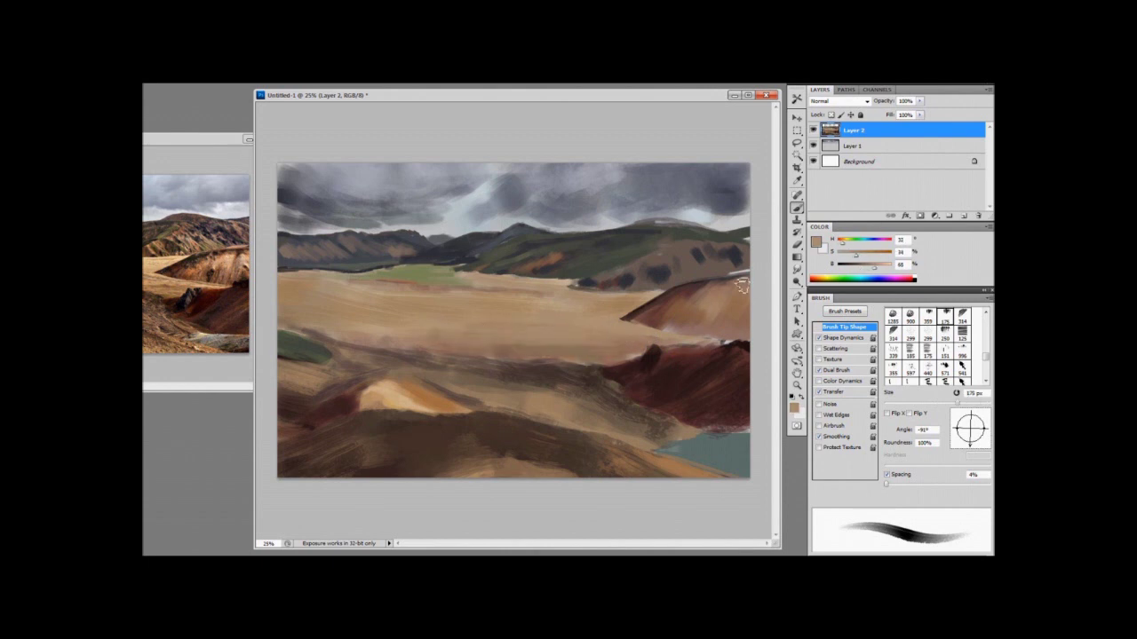
Streak the orange hill's slope with sampled dark reddish brown and lighter brown tones using large textured brush strokes
alt+click(698, 303)
key(bracketleft)
drag(684, 295, 679, 305)
alt+click(684, 301)
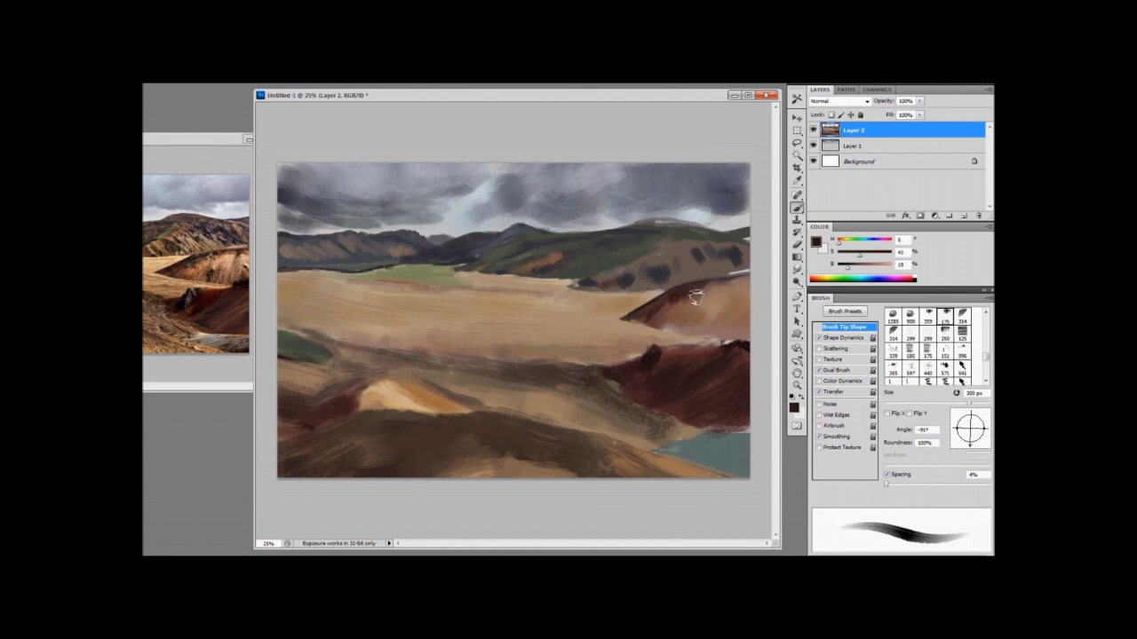
key(bracketright)
alt+click(672, 320)
drag(848, 266, 859, 266)
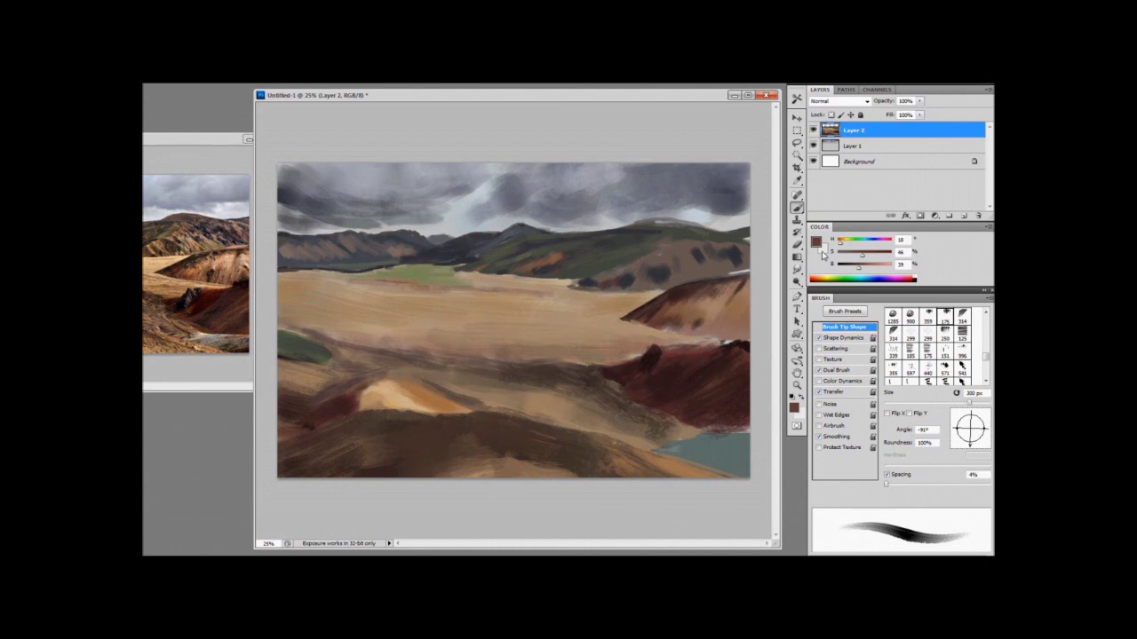
alt+click(690, 325)
alt+click(726, 311)
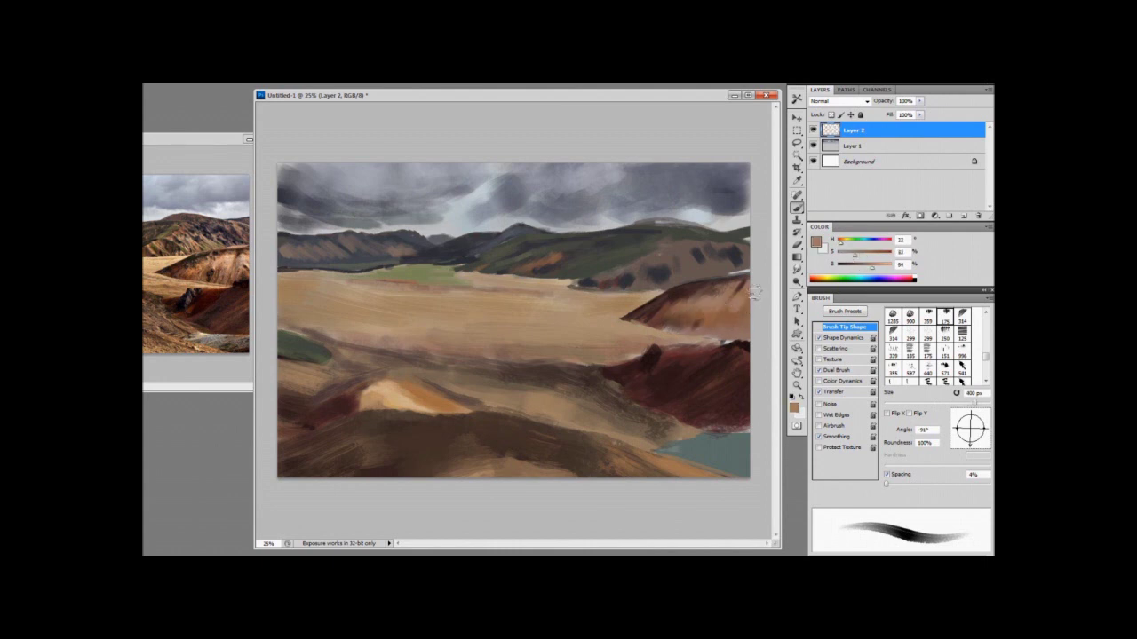
Add sampled muted brown shading to the orange hill's lower slope with a 200 px brush
key(bracketleft)
alt+click(700, 316)
key(bracketleft)
key(bracketleft)
key(bracketleft)
key(bracketleft)
key(bracketleft)
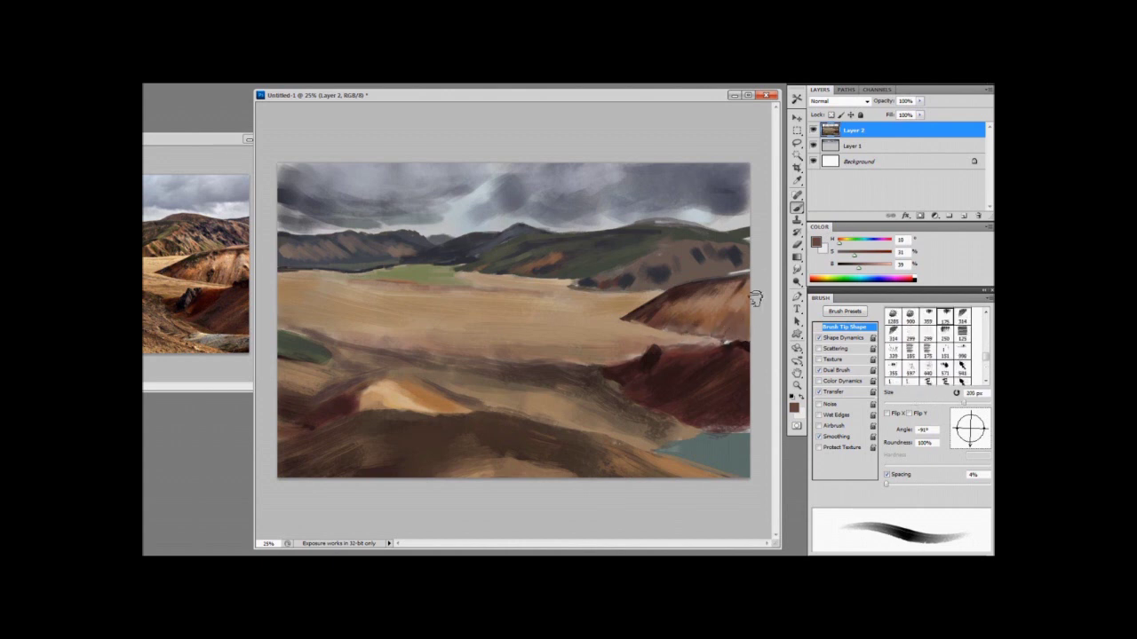
Darken the red foreground hill with a sampled very dark red-brown, enlarging the brush to 700 px
alt+click(751, 336)
key(bracketleft)
key(bracketright)
key(bracketright)
key(bracketright)
key(bracketright)
key(bracketright)
key(bracketright)
key(bracketright)
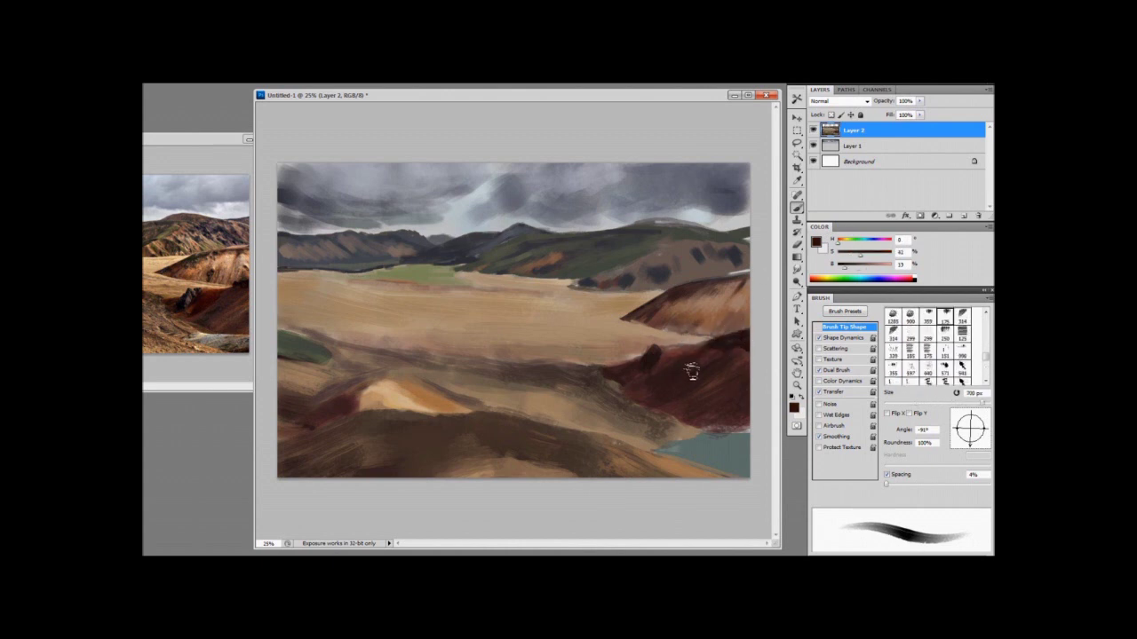
Touch up the valley floor with a sampled light tan using a 175 px brush
alt+click(679, 334)
key(bracketleft)
key(bracketleft)
key(bracketleft)
key(bracketleft)
key(bracketleft)
key(bracketleft)
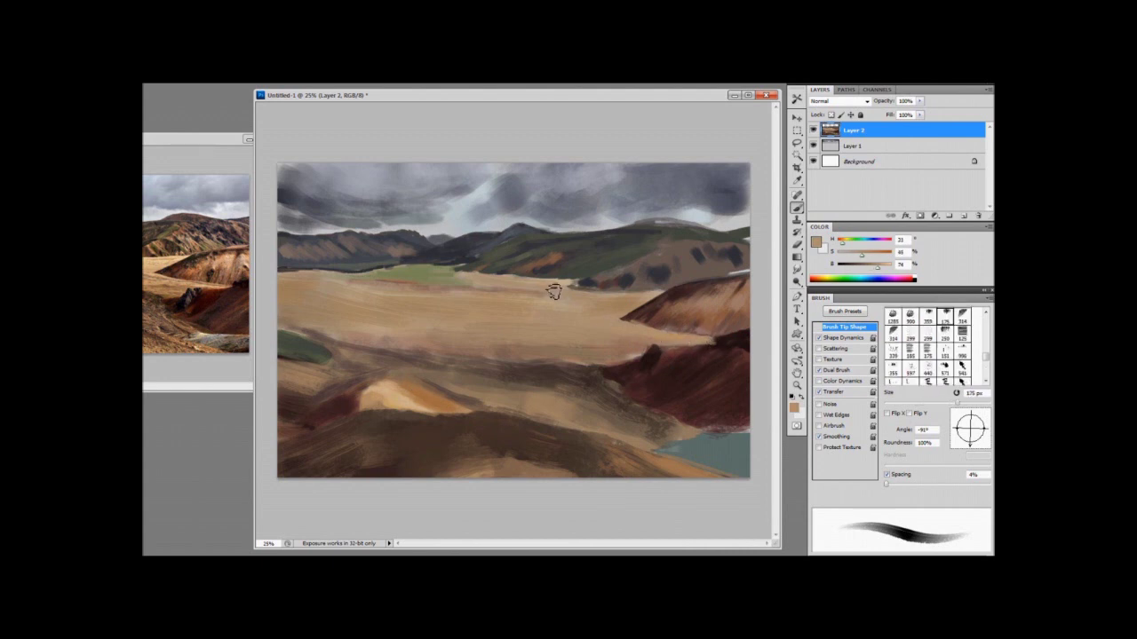
Mute the green patch at the valley's far edge with sampled olive tan tones using a 40 to 50 px brush
key(bracketleft)
key(bracketleft)
key(bracketleft)
key(bracketleft)
key(bracketleft)
key(bracketleft)
key(bracketleft)
alt+click(460, 277)
alt+click(458, 278)
key(bracketleft)
key(bracketleft)
key(bracketleft)
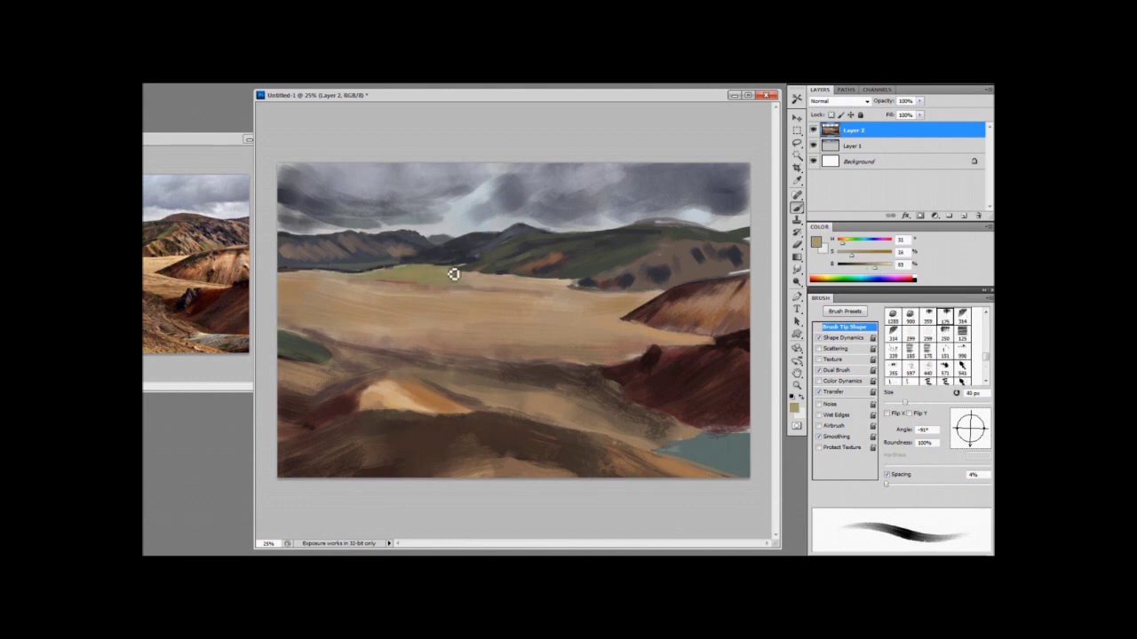
key(bracketright)
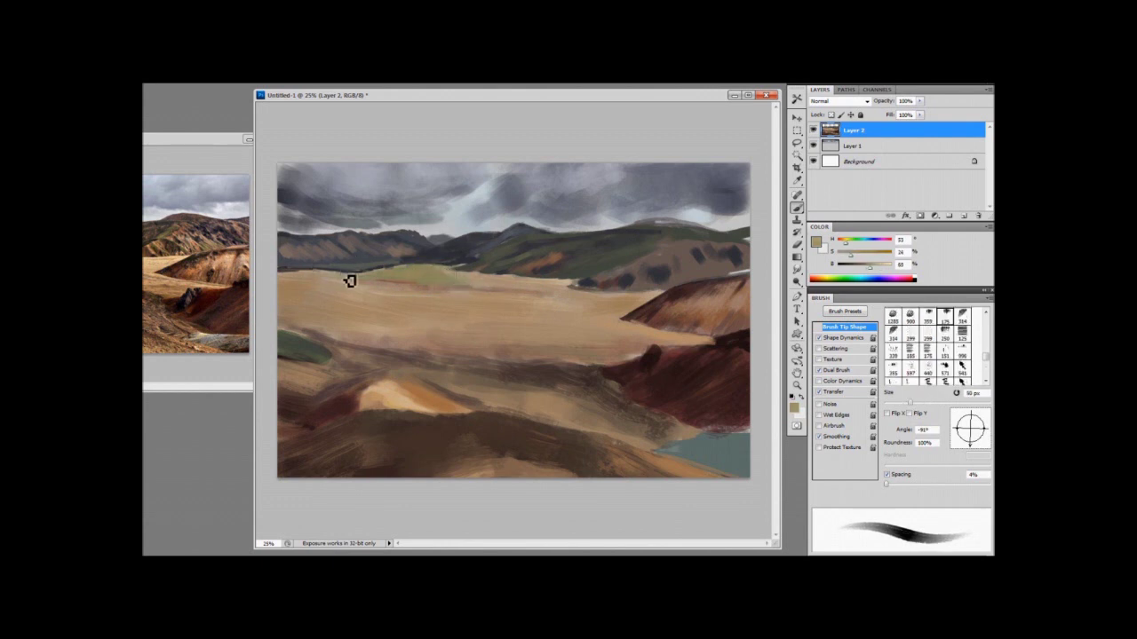
Blend the green patch's edge into the valley floor with a sampled valley tone and a larger brush
alt+click(381, 279)
key(bracketright)
key(bracketright)
key(bracketright)
key(bracketright)
key(bracketright)
key(bracketright)
key(bracketright)
key(bracketright)
key(bracketright)
key(bracketright)
mouse_move(426, 282)
mouse_down()
mouse_move(449, 280)
mouse_move(359, 269)
mouse_up()
Repaint the bright gap in the clouds with sampled pale grey and pale blue-grey, extending it down to the mountains
alt+click(433, 227)
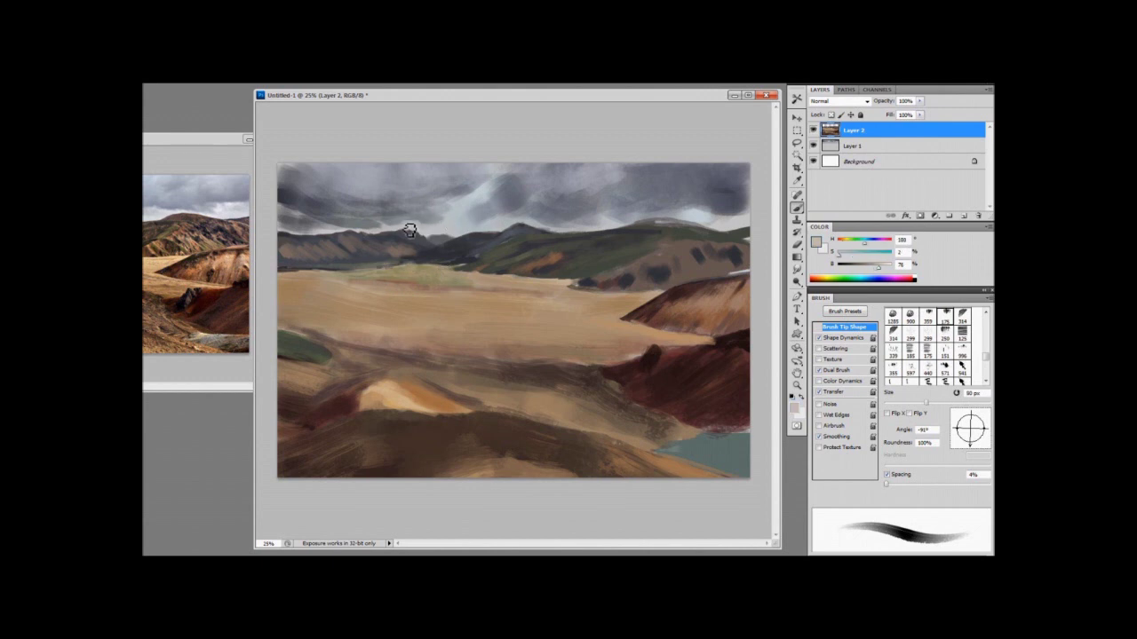
drag(498, 186, 508, 169)
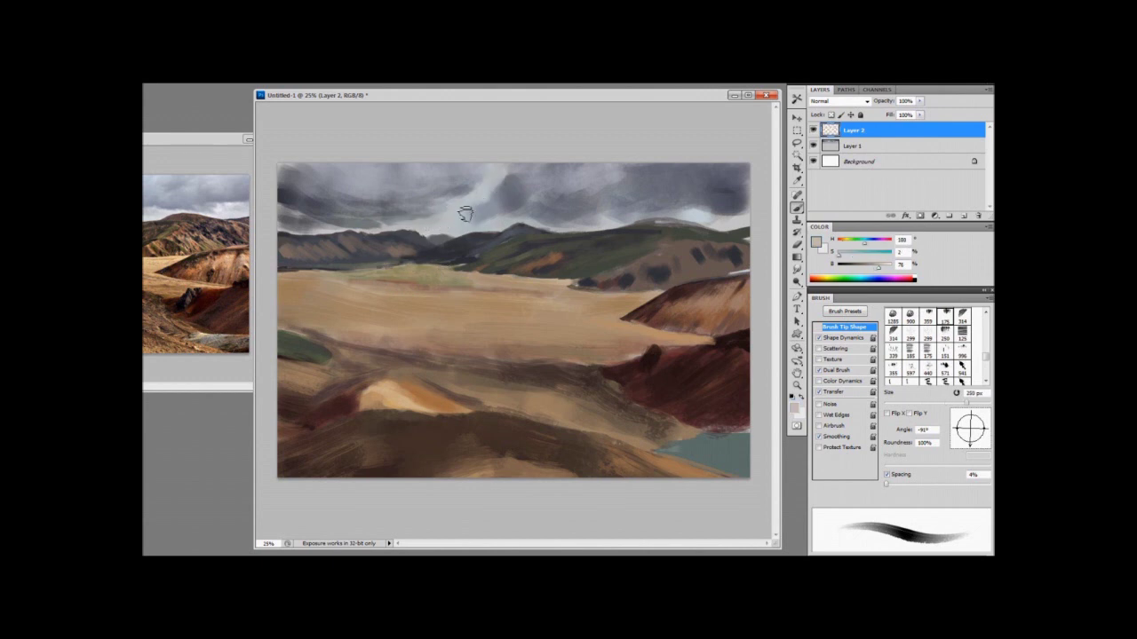
alt+click(460, 210)
key(bracketright)
drag(446, 223, 421, 232)
Brush textured pale blue-grey highlights across the upper clouds with a 600 px brush
key(bracketright)
key(bracketright)
key(bracketright)
key(bracketright)
key(bracketright)
key(bracketright)
key(bracketright)
key(bracketright)
key(bracketright)
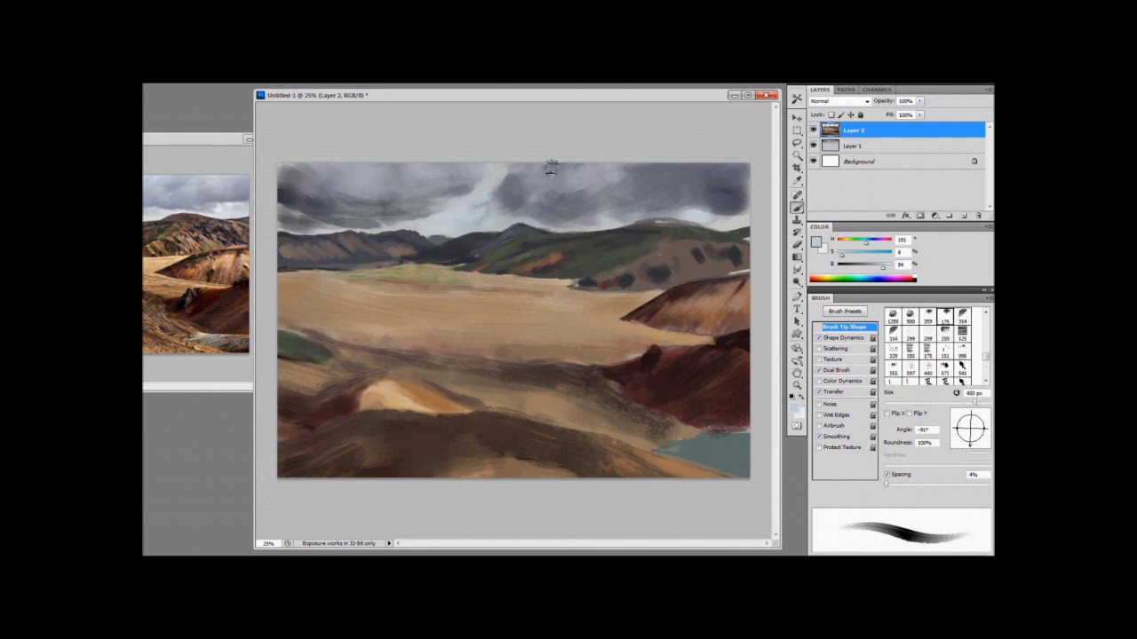
key(bracketright)
key(bracketright)
drag(561, 181, 703, 167)
drag(356, 168, 458, 176)
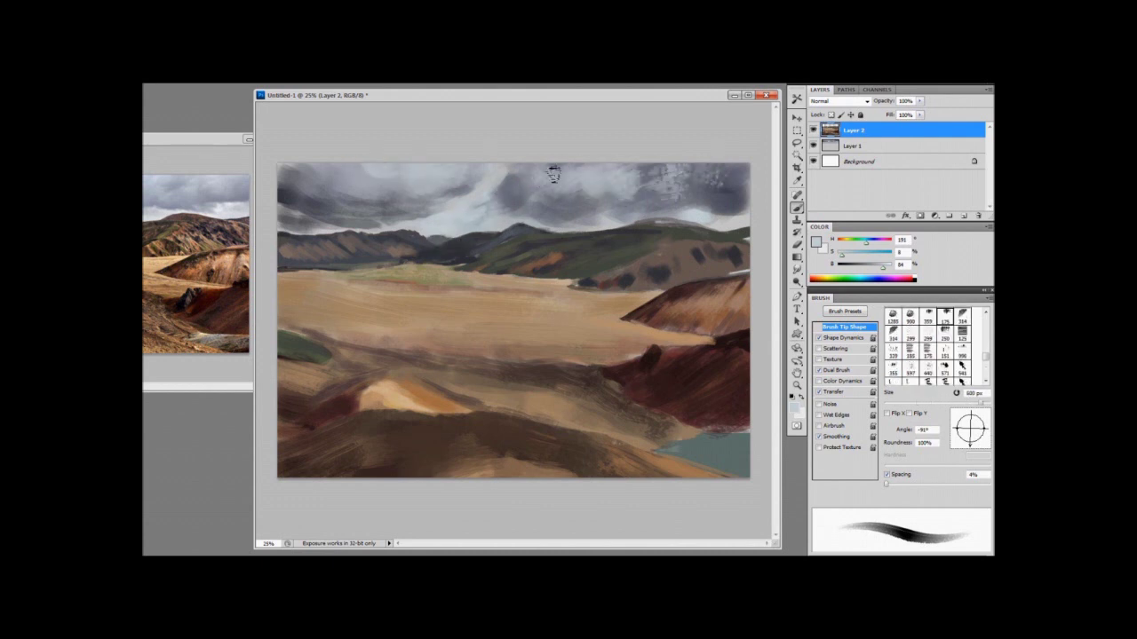
Smudge the dark clouds into the bright gap with a 135 px textured Smudge tip
key(r)
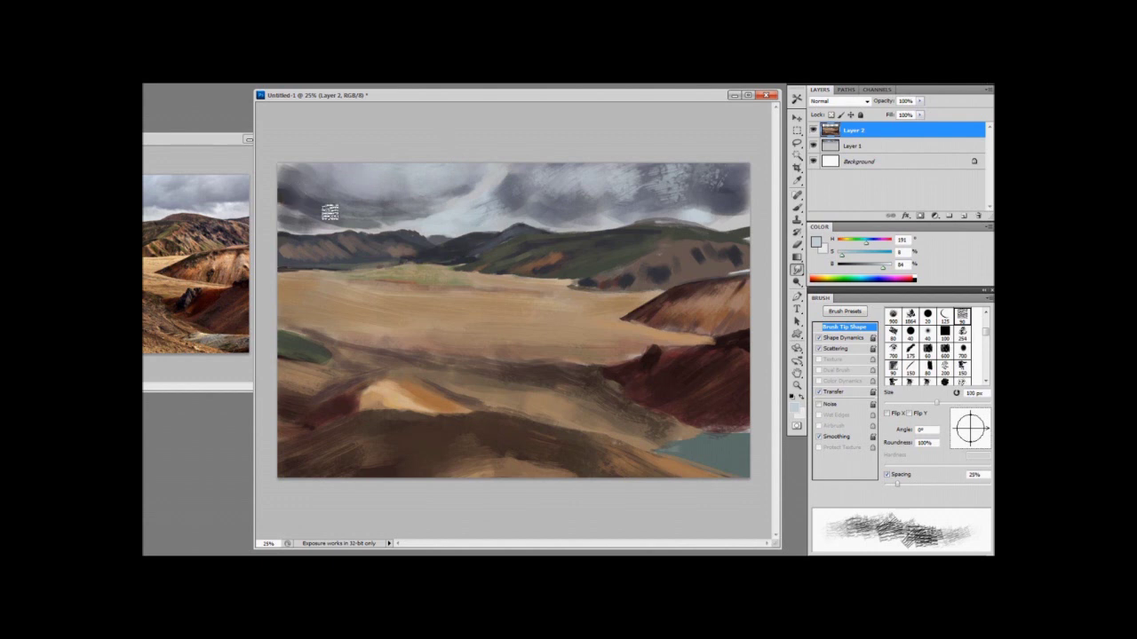
key(bracketright)
key(bracketright)
drag(400, 221, 480, 194)
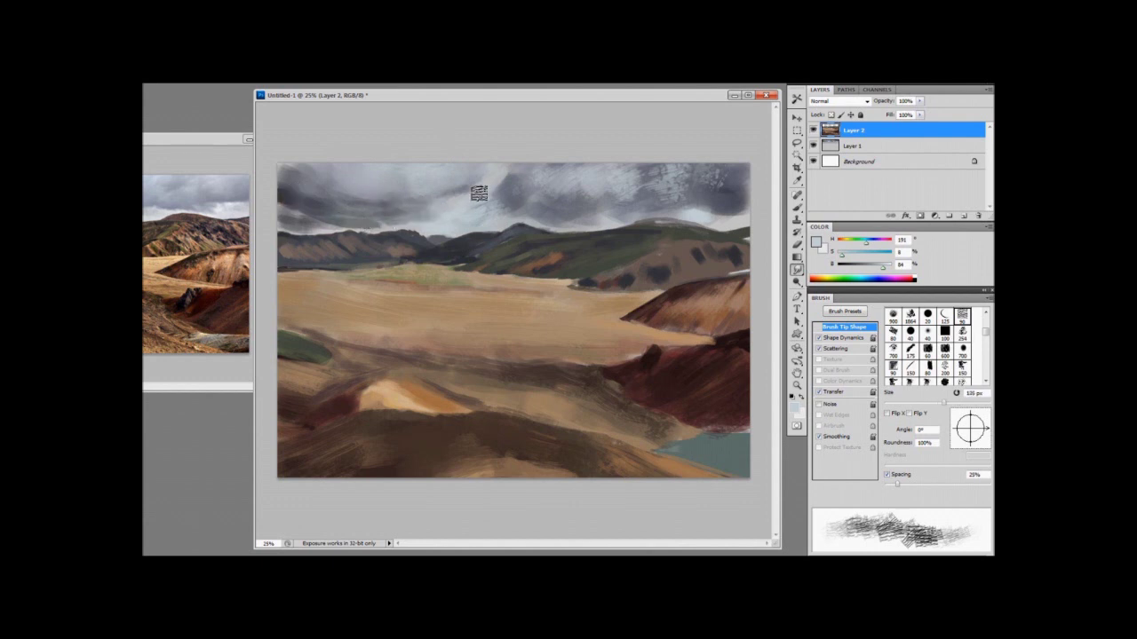
Merge Layer 1 with Layer 2 and smudge the textured highlights in the clouds above the green mountains
shift+click(847, 149)
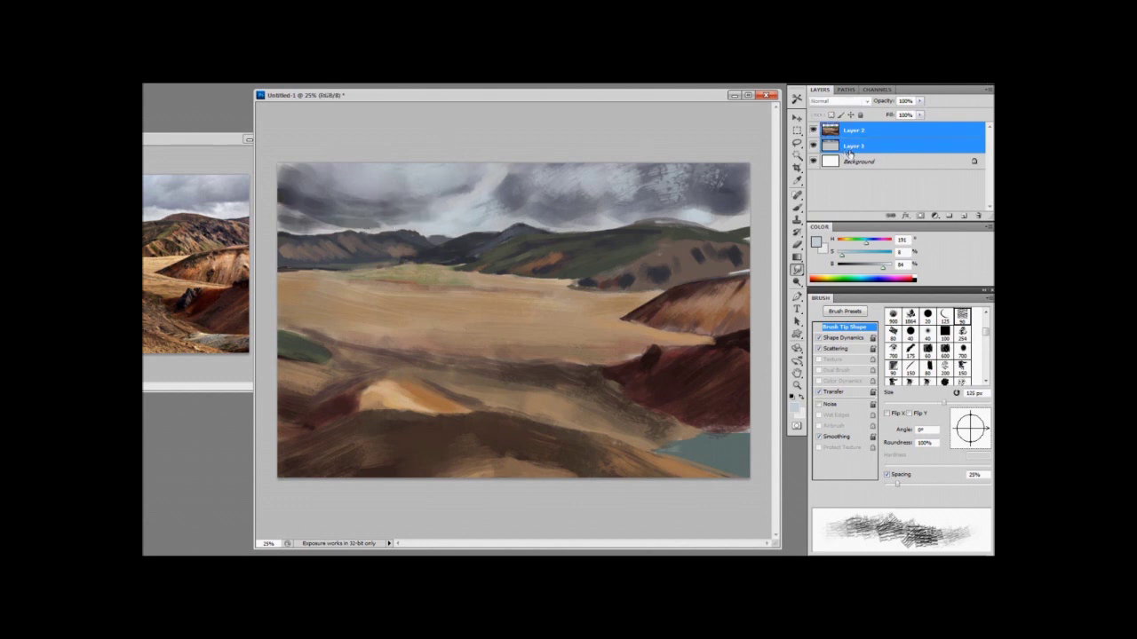
key(ctrl+e)
key(bracketleft)
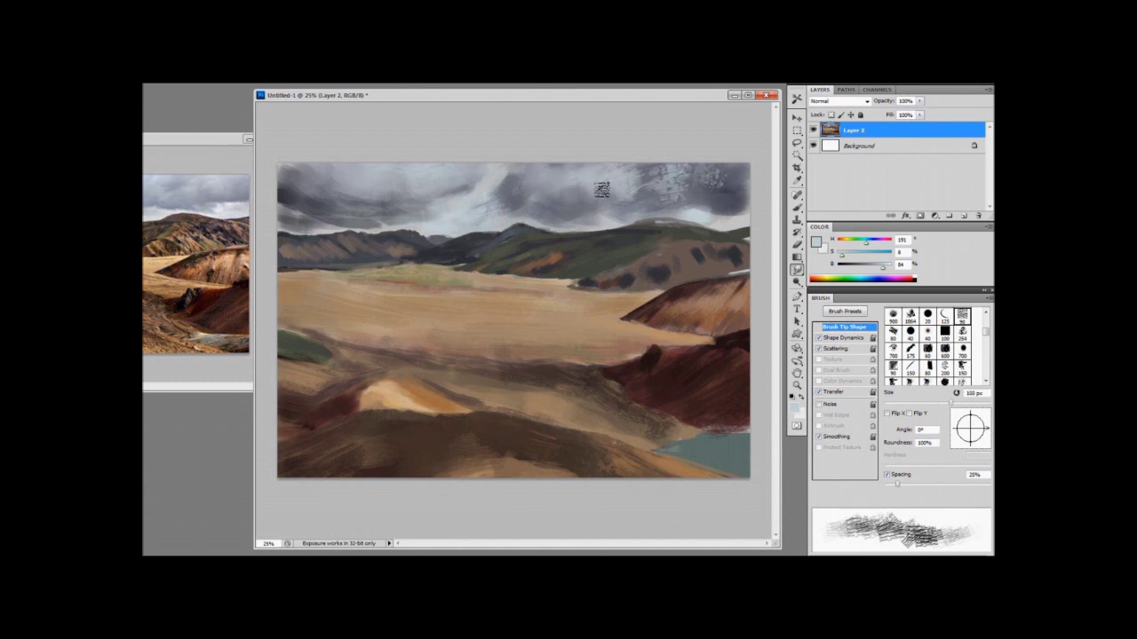
key(bracketleft)
key(bracketleft)
key(bracketleft)
key(bracketright)
key(bracketright)
key(bracketright)
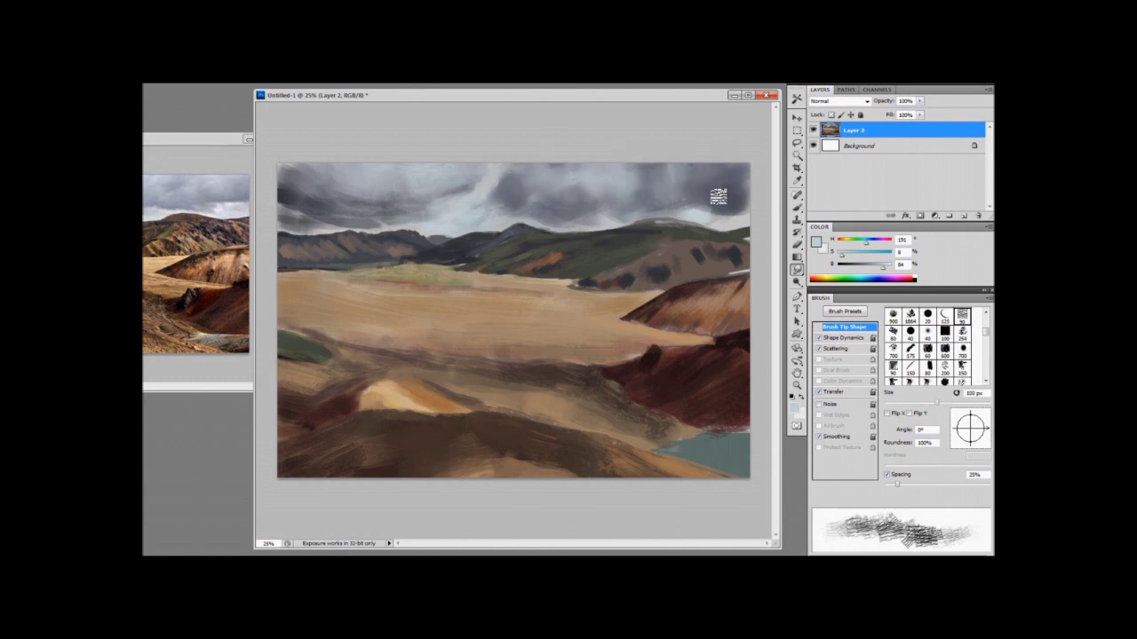
Smudge the lower cloud edges along the mountains and around the bright gap to soften them
mouse_move(708, 218)
mouse_down()
mouse_move(747, 218)
mouse_move(677, 211)
mouse_up()
drag(366, 225, 285, 219)
drag(475, 193, 419, 220)
key(bracketright)
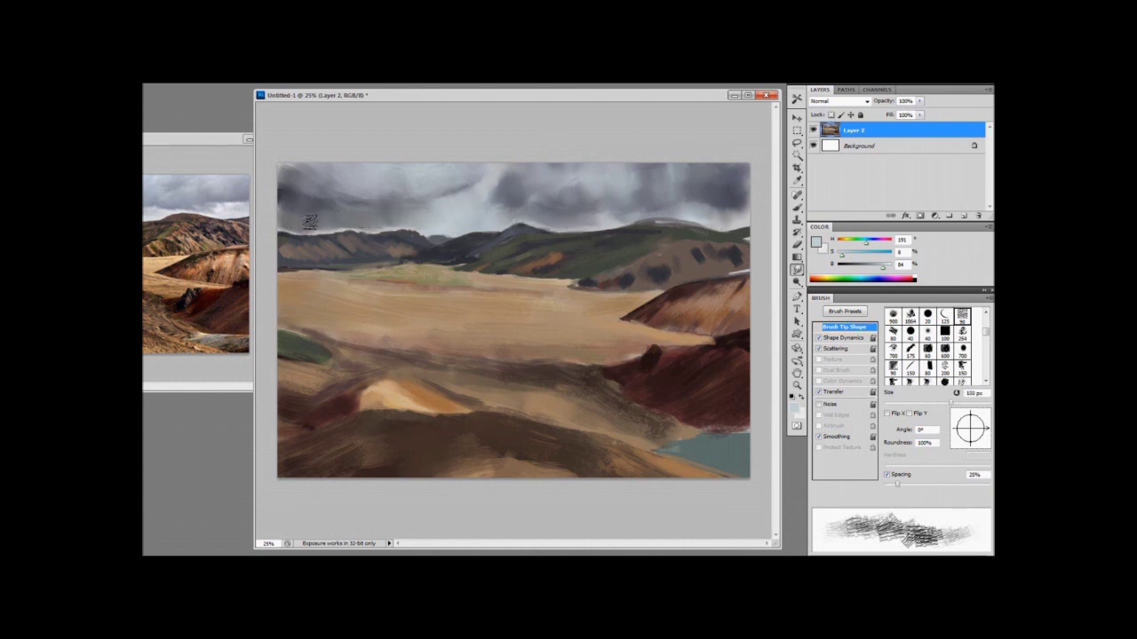
Paint sampled dark grey cloud strokes over the distant mountains with the brush enlarged to 600 px
key(b)
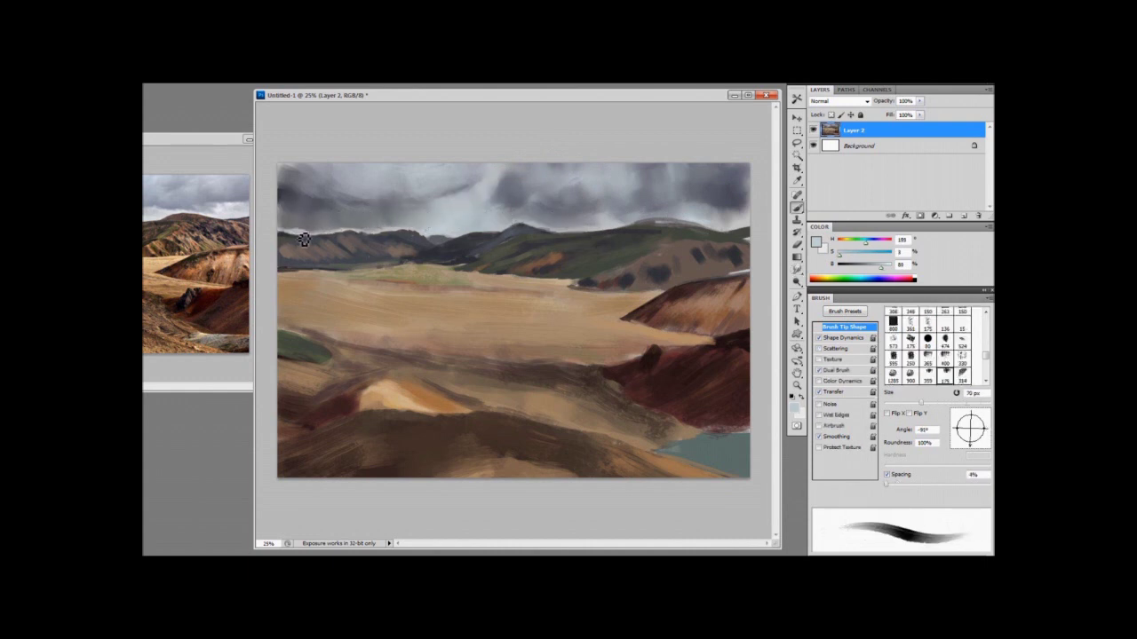
mouse_move(304, 240)
mouse_down()
mouse_move(285, 211)
mouse_move(311, 206)
mouse_move(275, 177)
mouse_move(321, 187)
mouse_move(347, 167)
mouse_move(287, 176)
mouse_move(412, 185)
mouse_up()
alt+click(287, 175)
mouse_move(326, 175)
mouse_down()
mouse_move(414, 203)
mouse_move(350, 213)
mouse_up()
key(bracketleft)
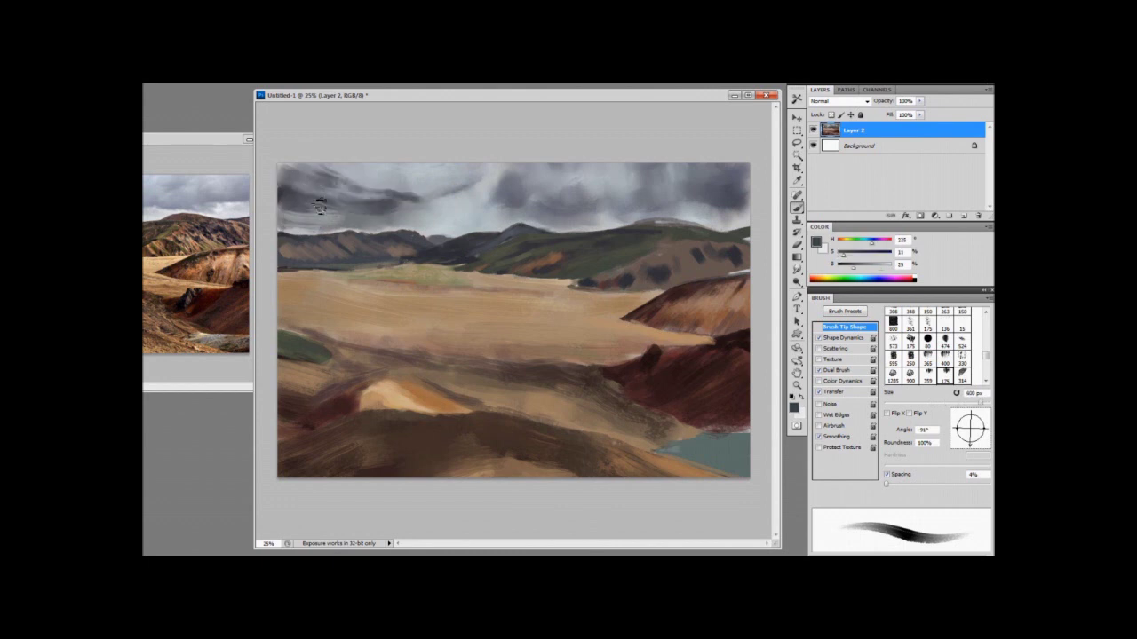
Smudge the new dark cloud strokes into the surrounding sky with a textured tip of about 100 px
key(r)
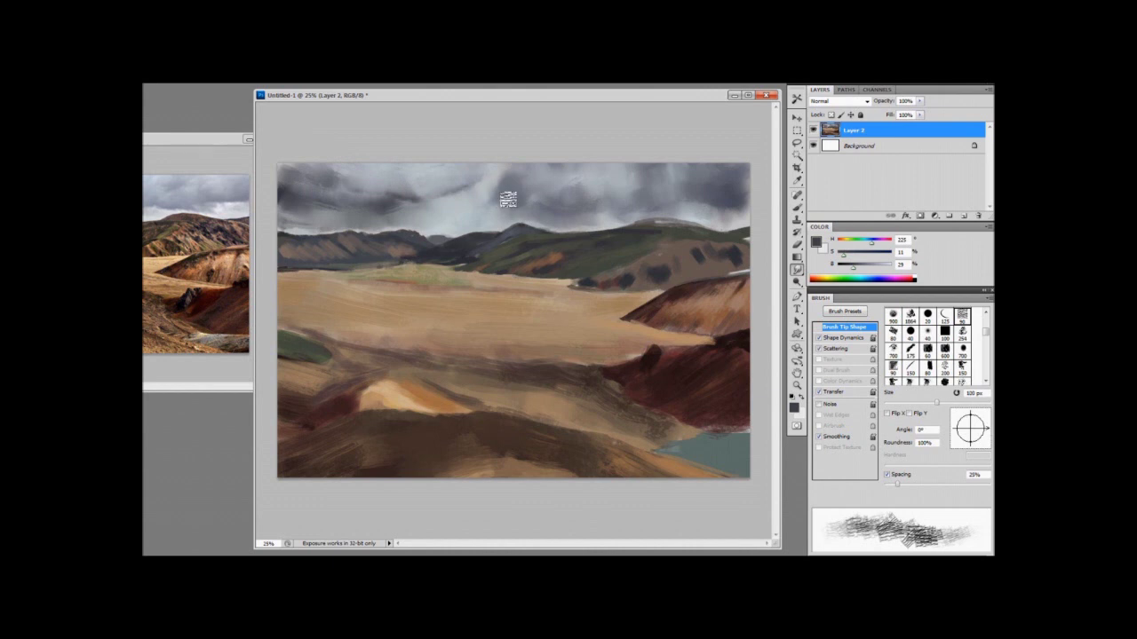
key(bracketleft)
key(bracketleft)
Load the "g clouds 1" brush tool preset
key(b)
click(797, 99)
drag(781, 201, 780, 245)
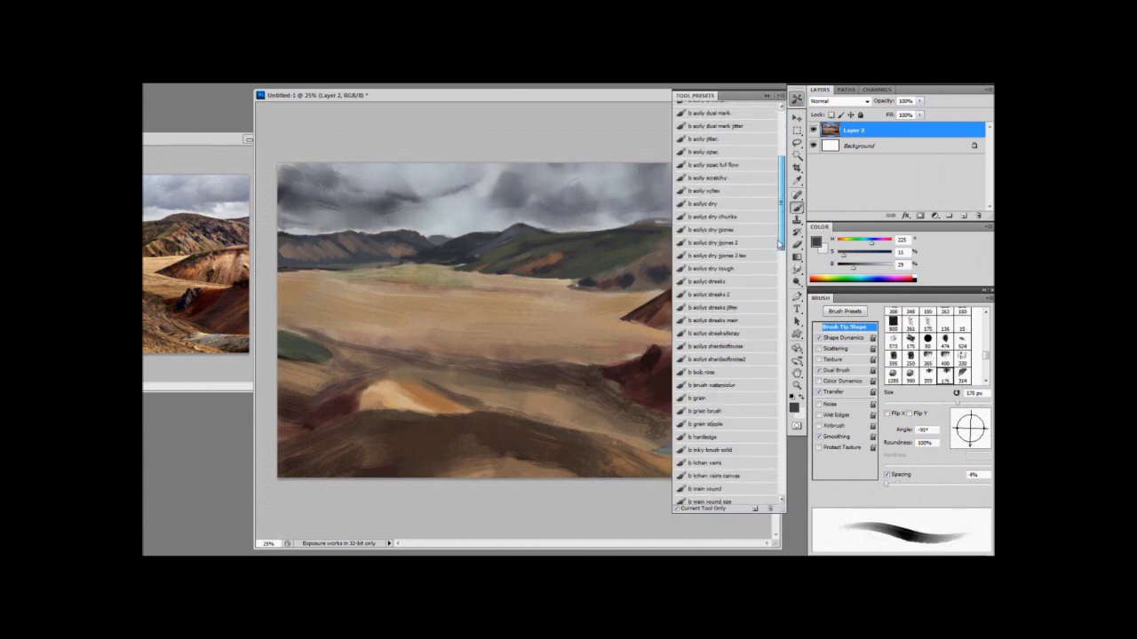
scroll(712, 351, down, 12)
click(706, 358)
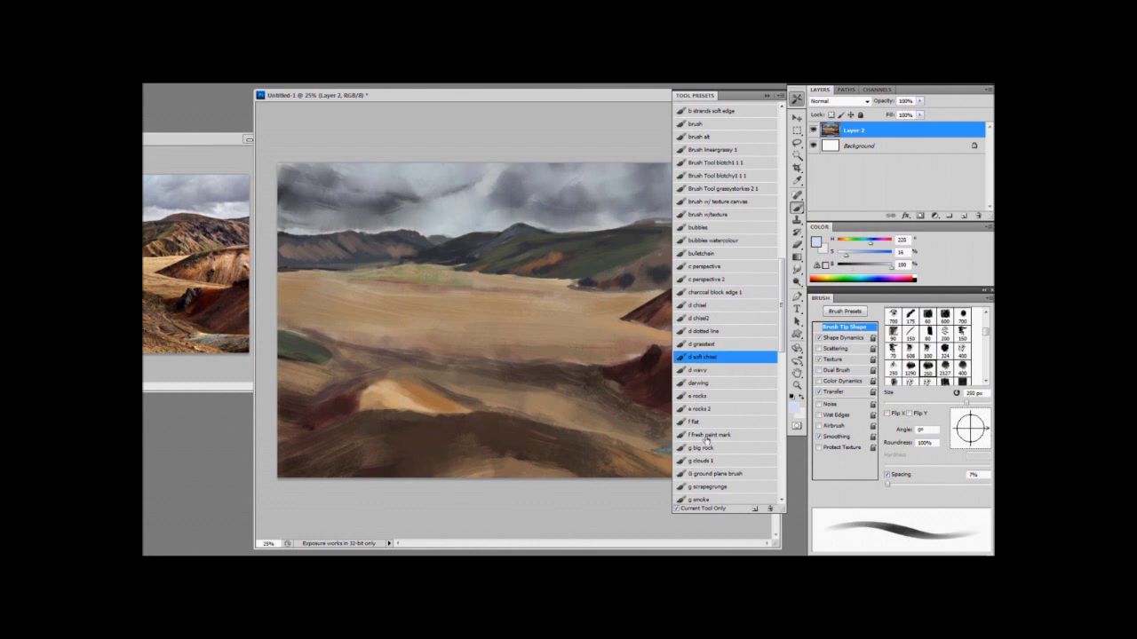
click(706, 460)
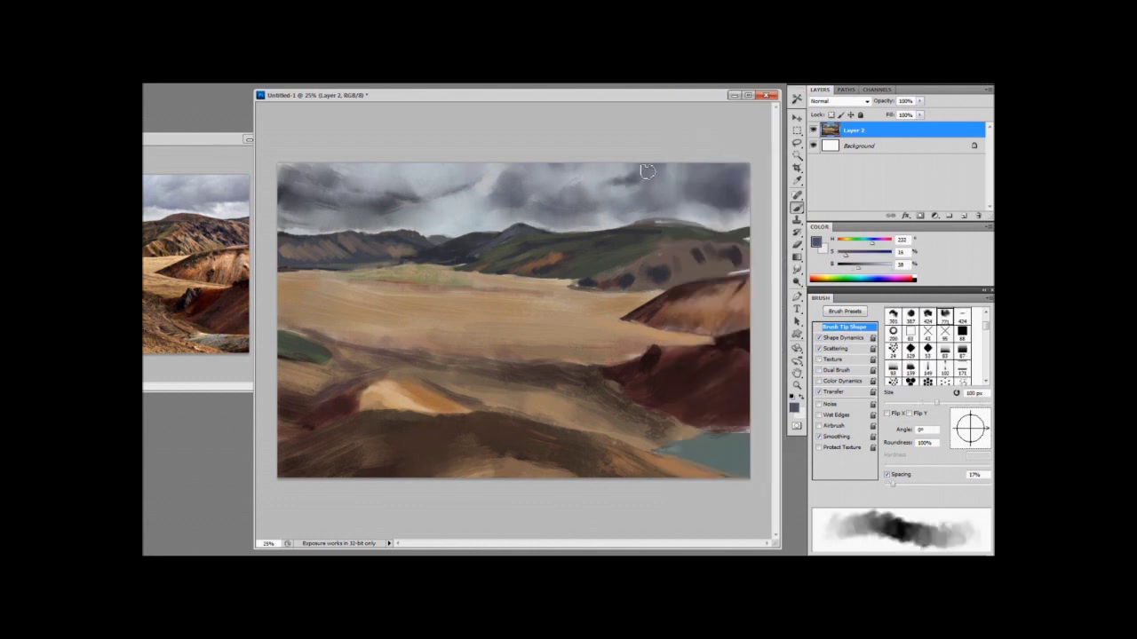
Brighten the sky just above the mountains with sampled pale grey using the cloud brush at 90 px
key(bracketright)
alt+click(650, 213)
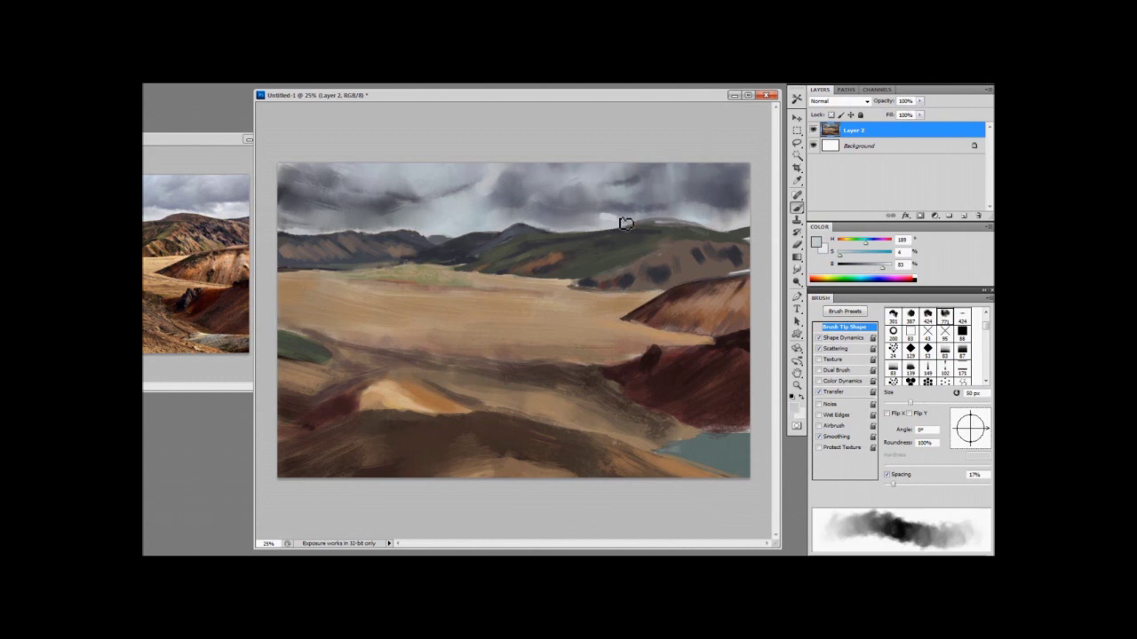
key(bracketright)
drag(441, 219, 388, 222)
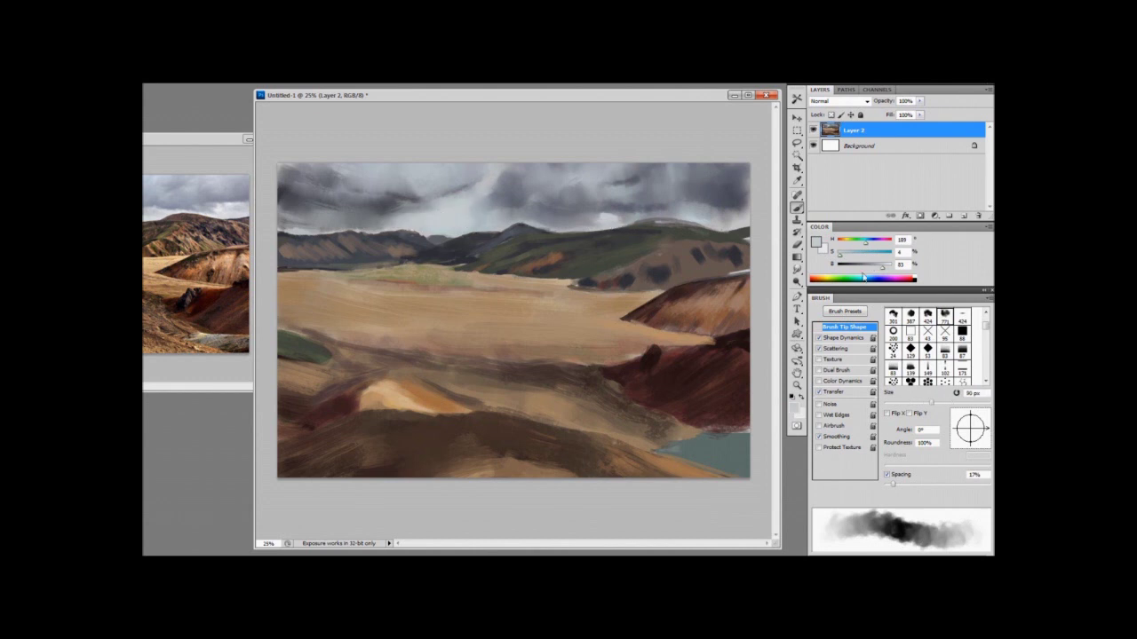
key(bracketright)
key(bracketright)
Paint soft clouds over the bright gap with sampled grey-blue tones, resizing the cloud brush between strokes
alt+click(489, 198)
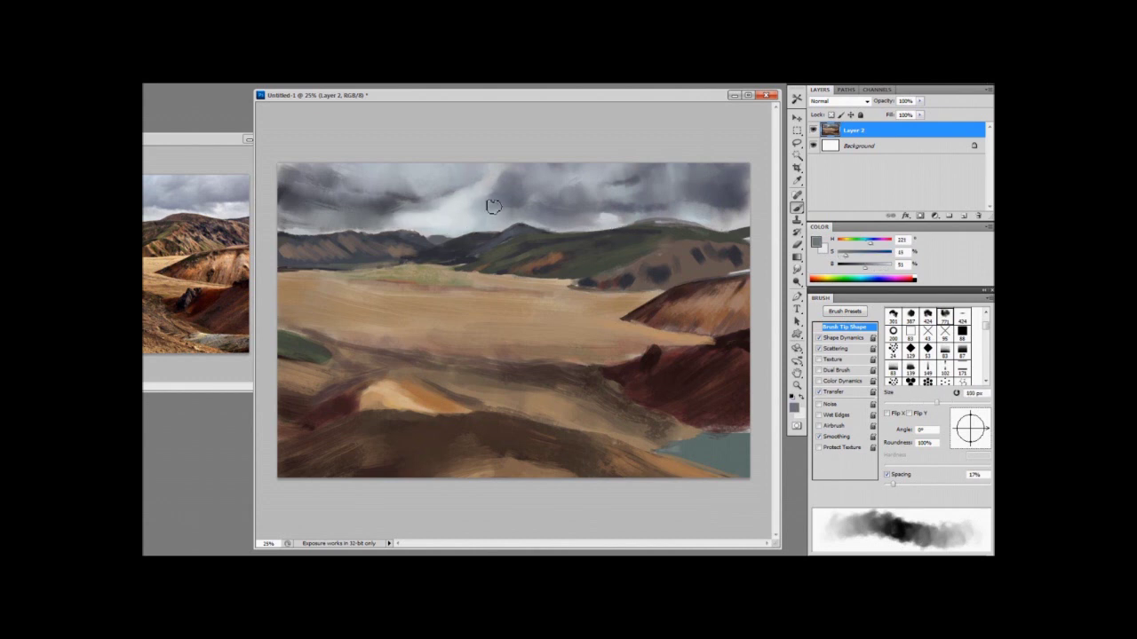
key(bracketright)
drag(448, 216, 514, 175)
alt+click(690, 206)
key(bracketright)
key(bracketright)
key(bracketright)
alt+click(496, 195)
key(bracketleft)
key(bracketleft)
key(bracketleft)
key(bracketleft)
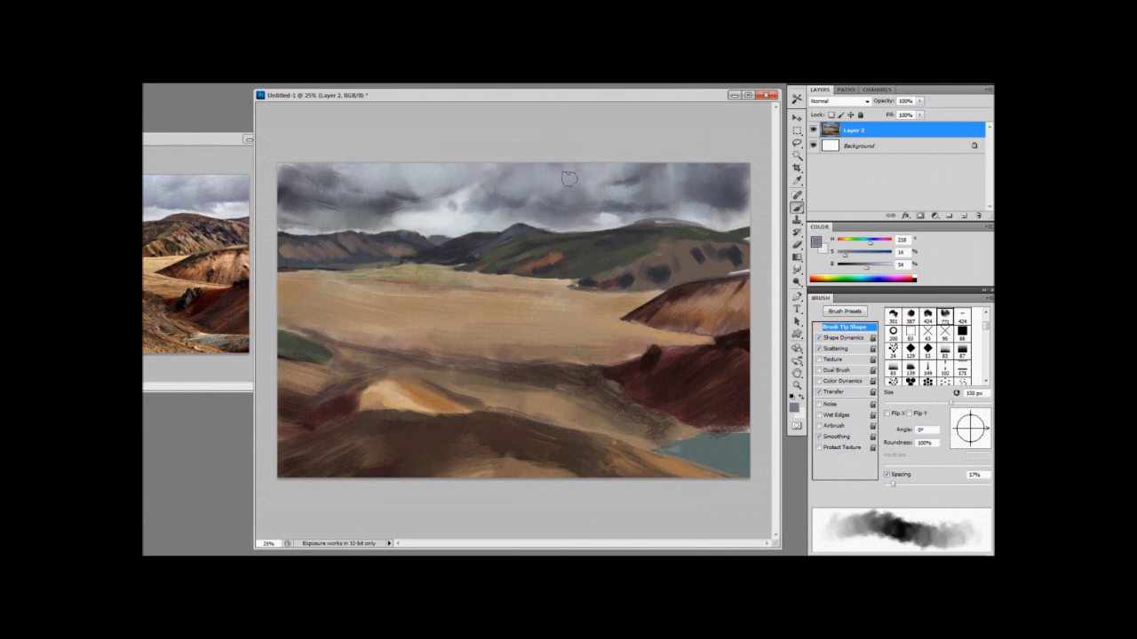
Add sampled pale grey highlights to the clouds above the green mountains with the cloud brush at 175 px and larger
alt+click(609, 218)
key(bracketright)
key(bracketright)
key(bracketright)
key(bracketright)
key(bracketright)
mouse_move(566, 226)
mouse_down()
mouse_move(545, 222)
mouse_move(574, 226)
mouse_move(558, 224)
mouse_up()
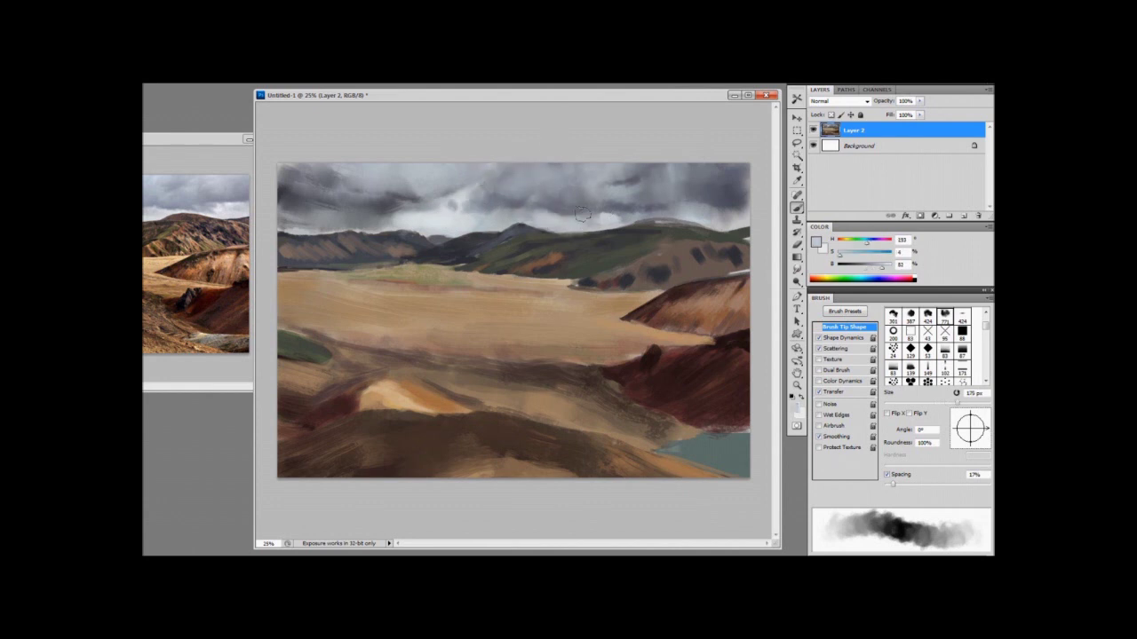
key(bracketright)
key(bracketright)
key(bracketright)
drag(716, 179, 686, 182)
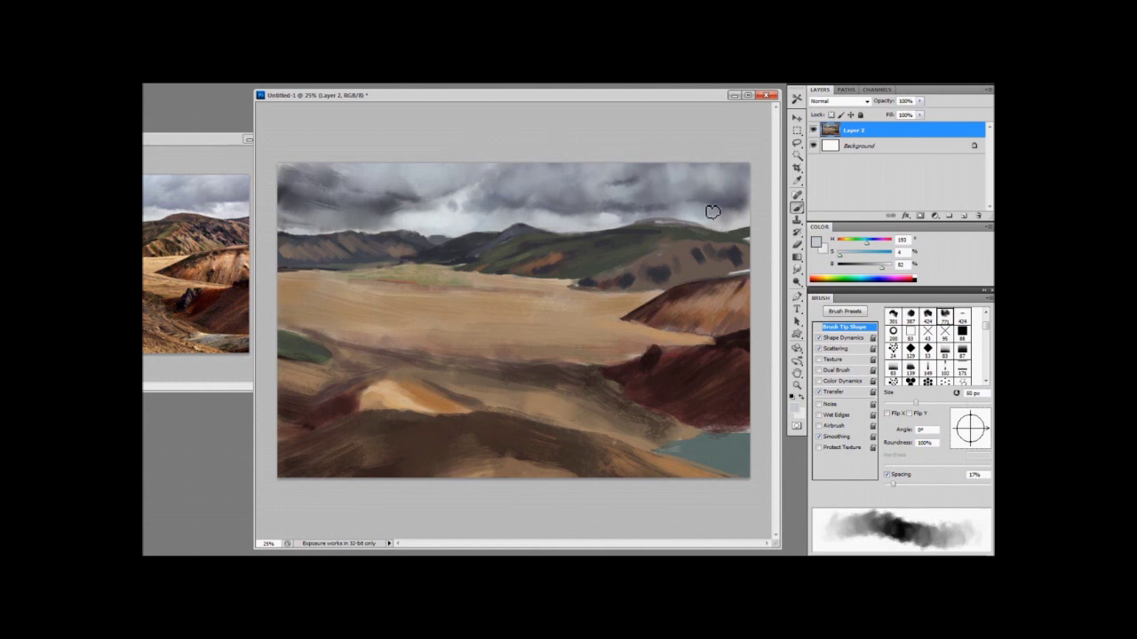
Paint sampled dark grey into the clouds above the left mountains with an enlarged cloud brush
key(bracketright)
key(bracketright)
key(bracketright)
key(bracketright)
key(bracketright)
key(bracketright)
key(bracketright)
alt+click(286, 186)
key(bracketright)
key(bracketright)
mouse_move(294, 197)
mouse_down()
mouse_move(304, 161)
mouse_move(377, 196)
mouse_move(351, 176)
mouse_up()
Brighten the horizon and cloud gaps above the left mountains with sampled pale grey, resizing the cloud brush up to 200 px
key(bracketleft)
key(bracketleft)
key(bracketleft)
key(bracketleft)
key(bracketleft)
key(bracketleft)
key(bracketleft)
mouse_move(387, 214)
mouse_down()
mouse_move(347, 214)
mouse_move(362, 224)
mouse_move(289, 215)
mouse_up()
alt+click(417, 215)
mouse_move(329, 190)
mouse_down()
mouse_move(377, 190)
mouse_move(415, 174)
mouse_up()
key(bracketright)
key(bracketright)
key(bracketright)
key(bracketright)
key(bracketright)
key(bracketright)
key(bracketright)
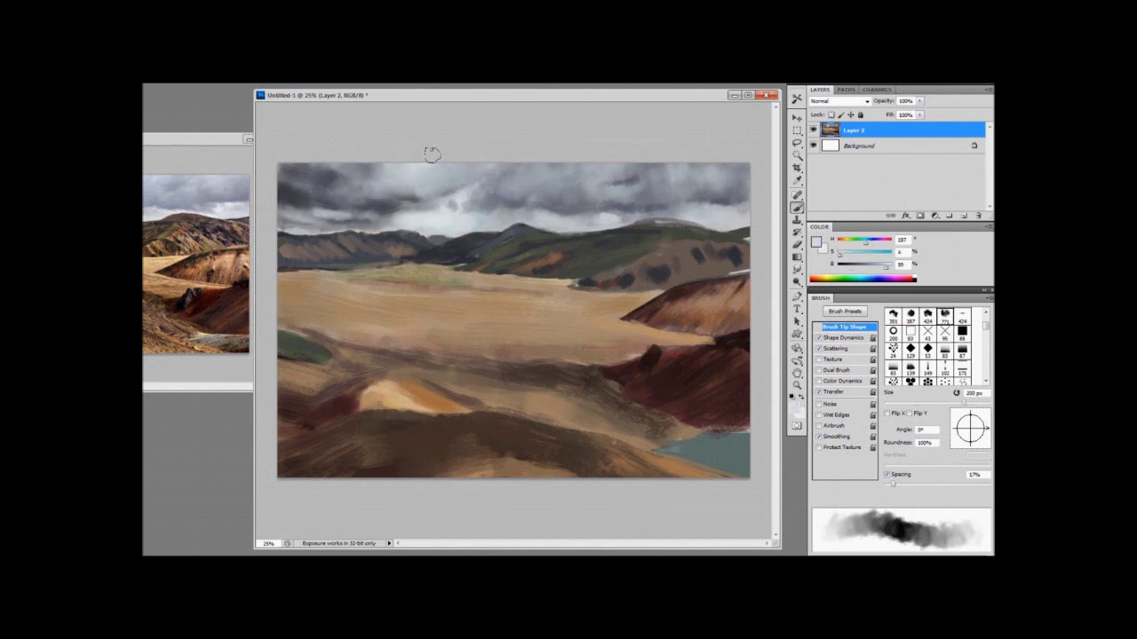
Smudge the cloud edges above the left mountains, working with the textured smudge brush at around 90 px
key(r)
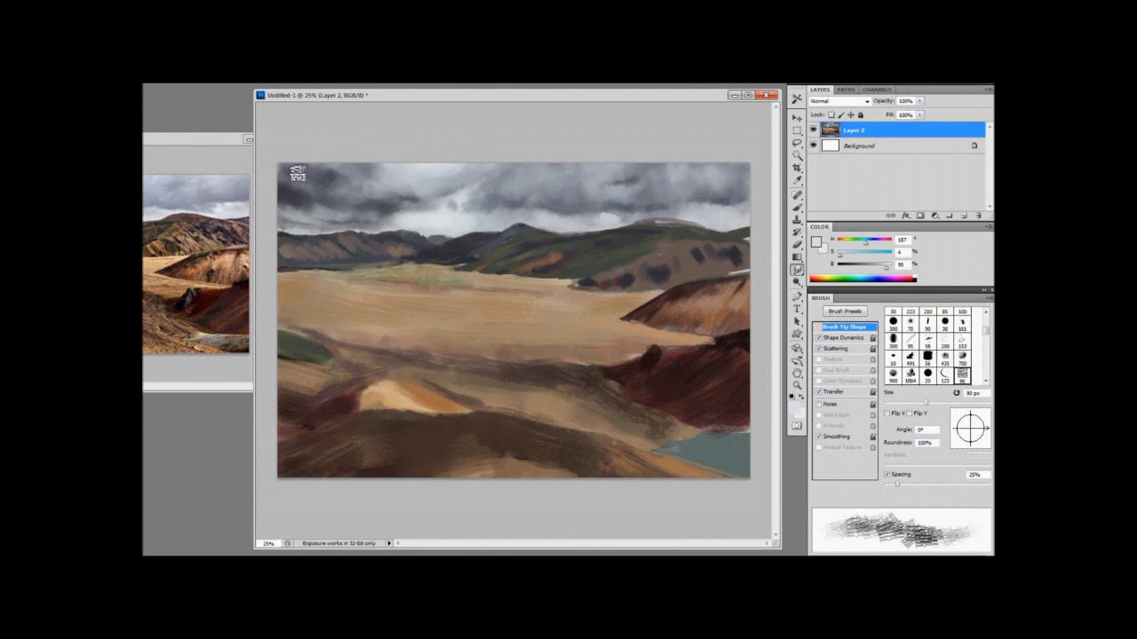
drag(298, 174, 341, 172)
mouse_move(384, 212)
mouse_down()
mouse_move(353, 215)
mouse_move(356, 226)
mouse_move(351, 211)
mouse_move(413, 206)
mouse_move(384, 194)
mouse_move(441, 200)
mouse_up()
key(bracketleft)
key(bracketleft)
key(bracketright)
key(bracketright)
key(bracketright)
drag(294, 209, 299, 229)
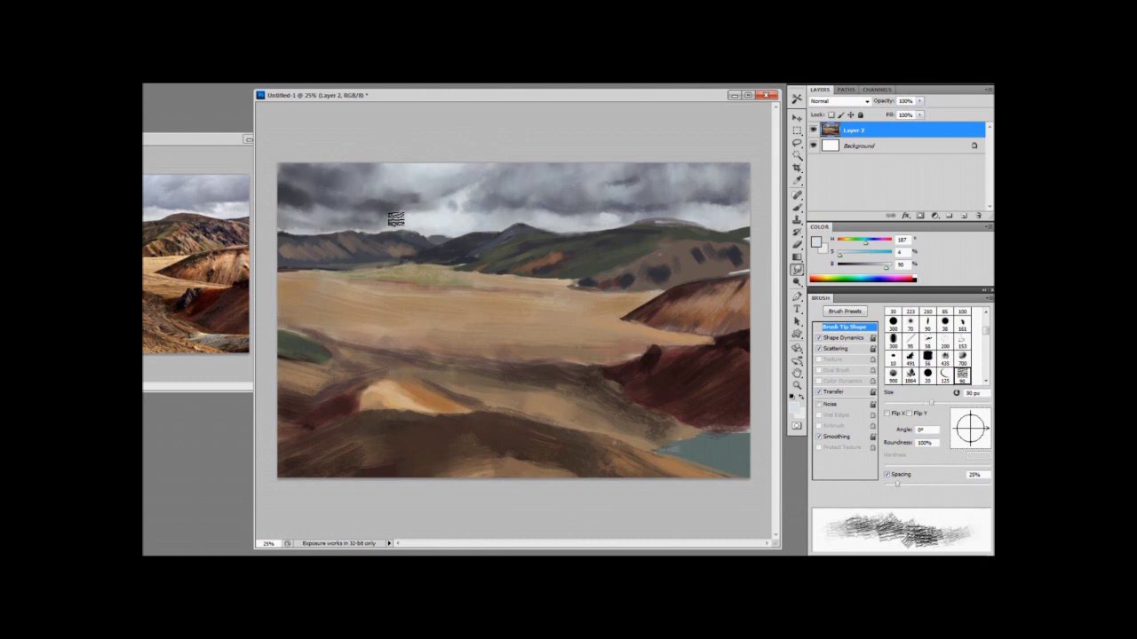
Paint light grey across the upper clouds from the centre to both sides with the cloud brush at 200 to 300 px
key(b)
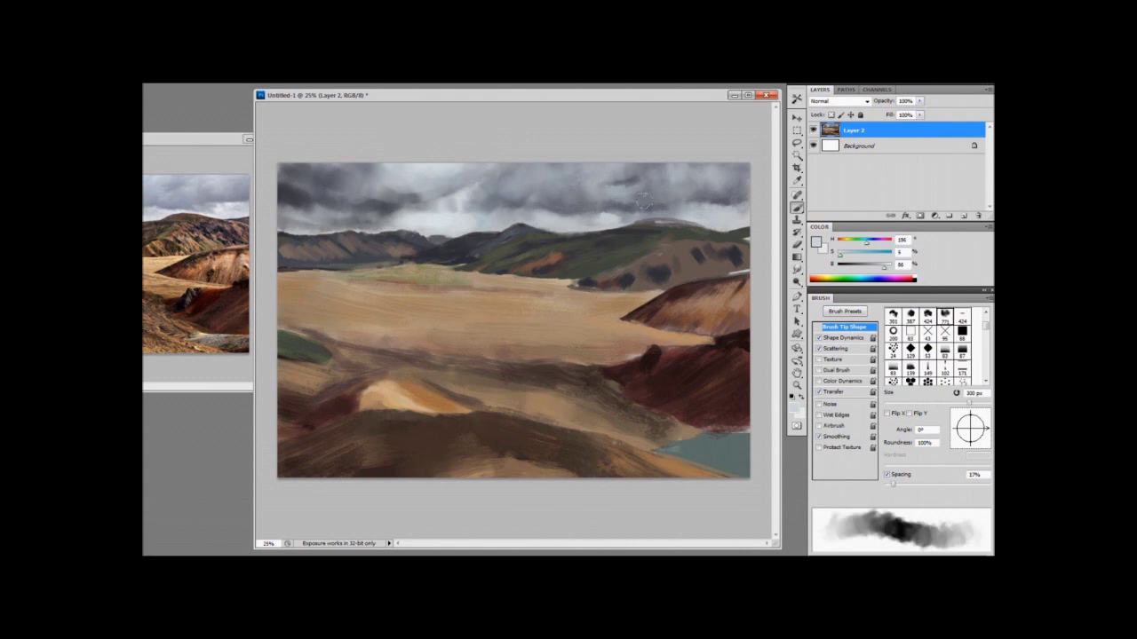
key(bracketright)
key(bracketright)
key(bracketright)
drag(493, 181, 464, 202)
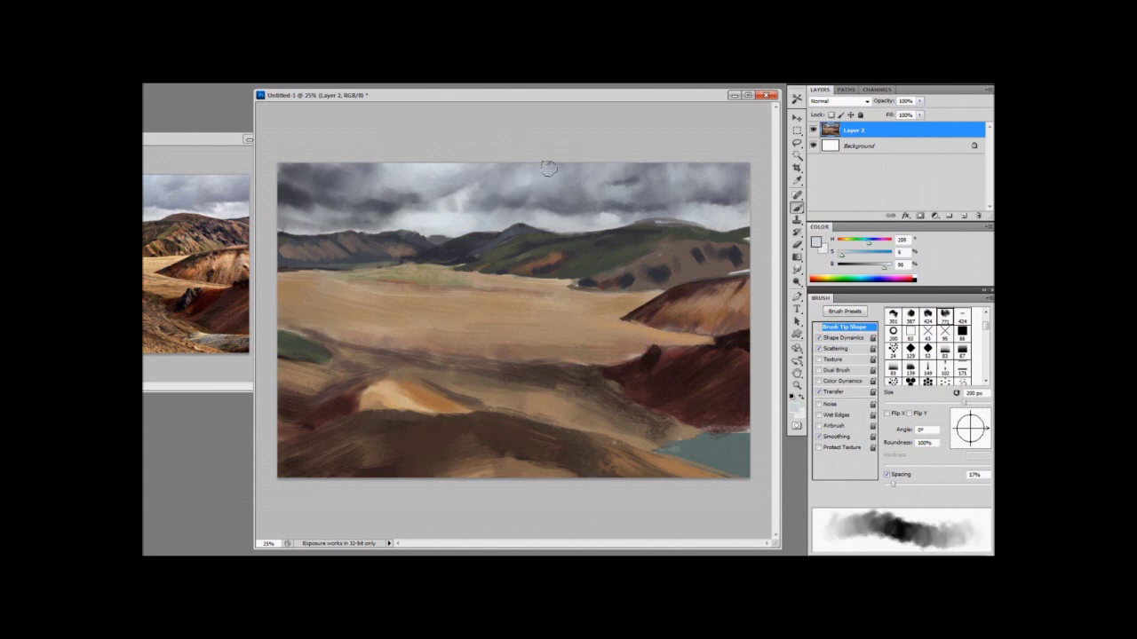
drag(617, 177, 586, 189)
mouse_move(612, 189)
mouse_down()
mouse_move(636, 166)
mouse_move(677, 177)
mouse_up()
key(bracketright)
key(bracketright)
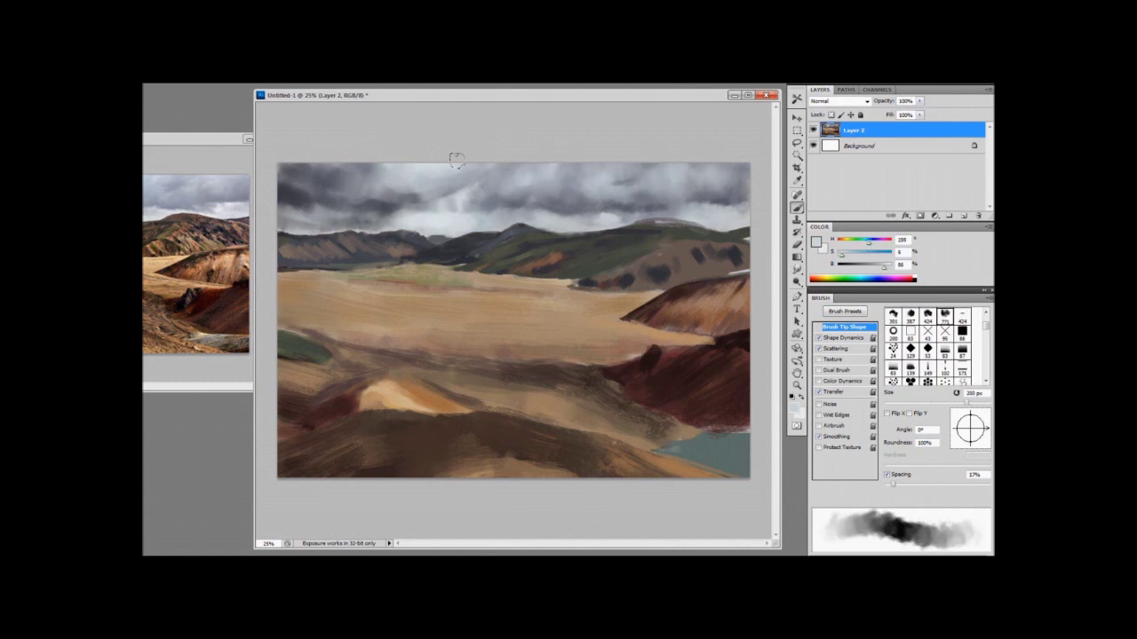
drag(316, 170, 295, 187)
Smudge the upper left clouds and deepen them with sampled dark blue-grey using an enlarged cloud brush
key(r)
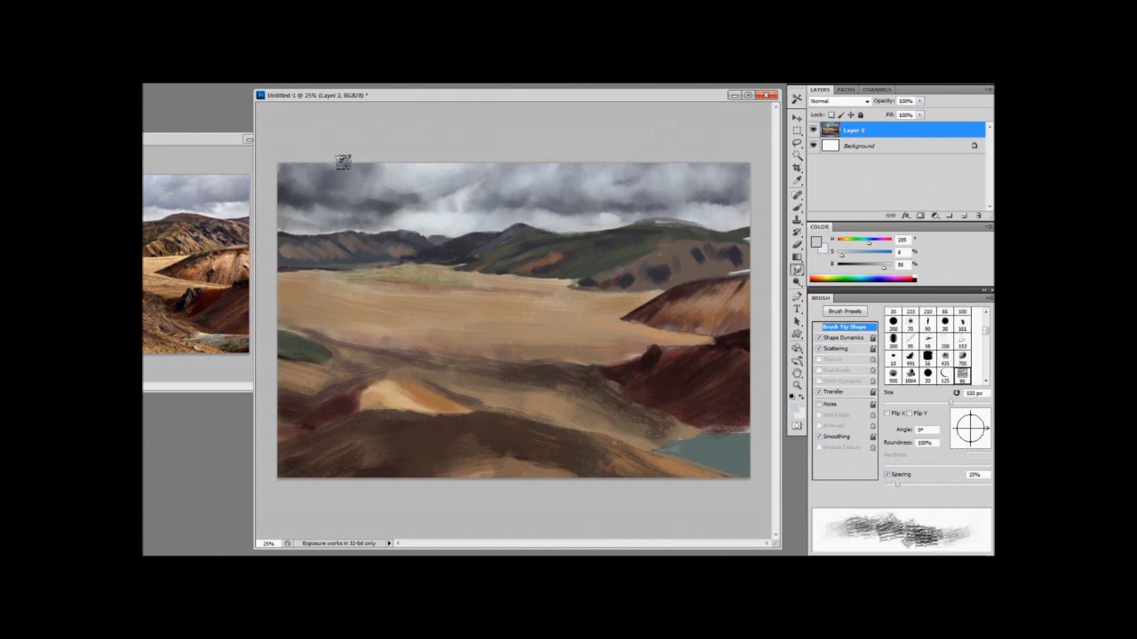
key(b)
alt+click(381, 183)
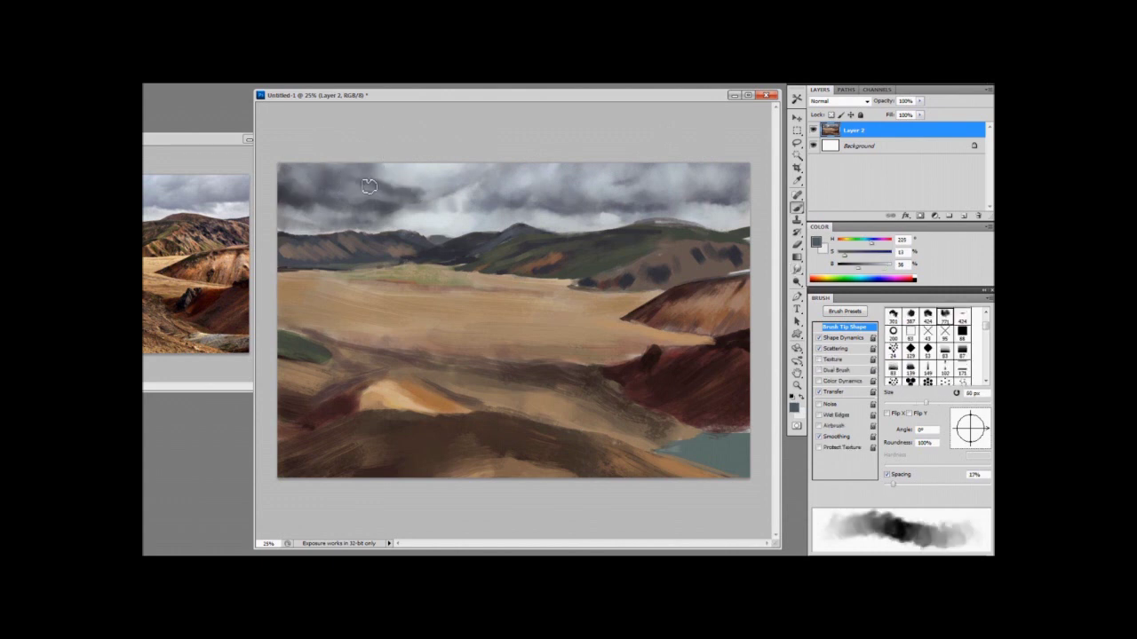
key(bracketright)
key(bracketright)
key(bracketright)
key(bracketright)
key(bracketright)
key(bracketright)
mouse_move(368, 186)
mouse_down()
mouse_move(391, 233)
mouse_move(409, 187)
mouse_move(335, 177)
mouse_move(410, 188)
mouse_up()
Add sampled pale grey under the left clouds with the cloud brush at 100 px and smudge the sky at 150 px
key(bracketleft)
key(bracketleft)
alt+click(280, 209)
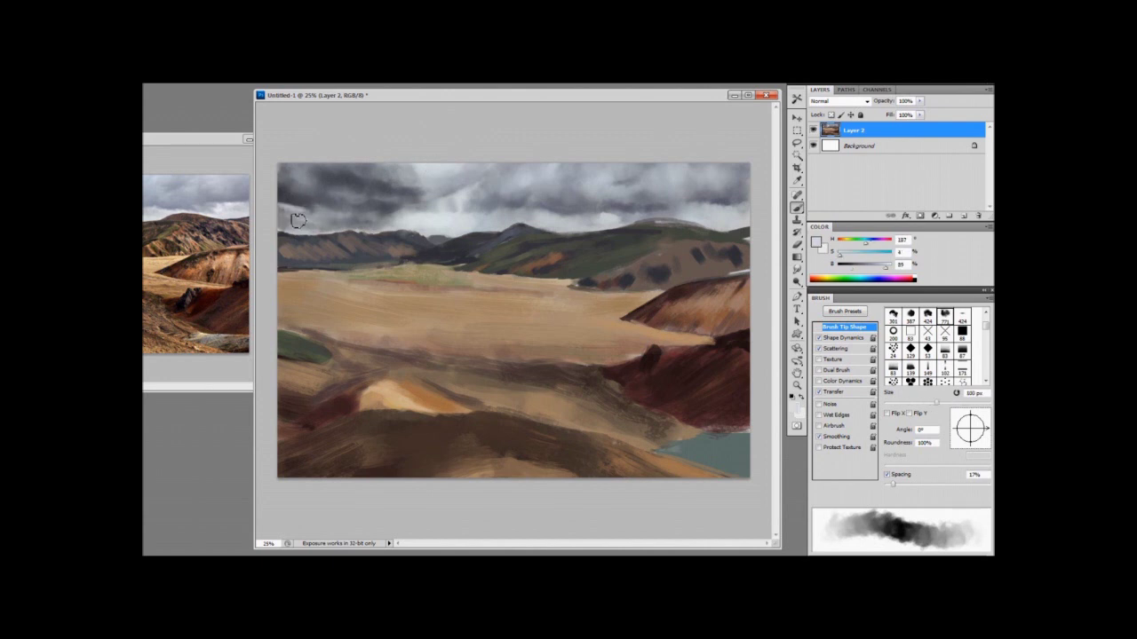
key(r)
key(bracketright)
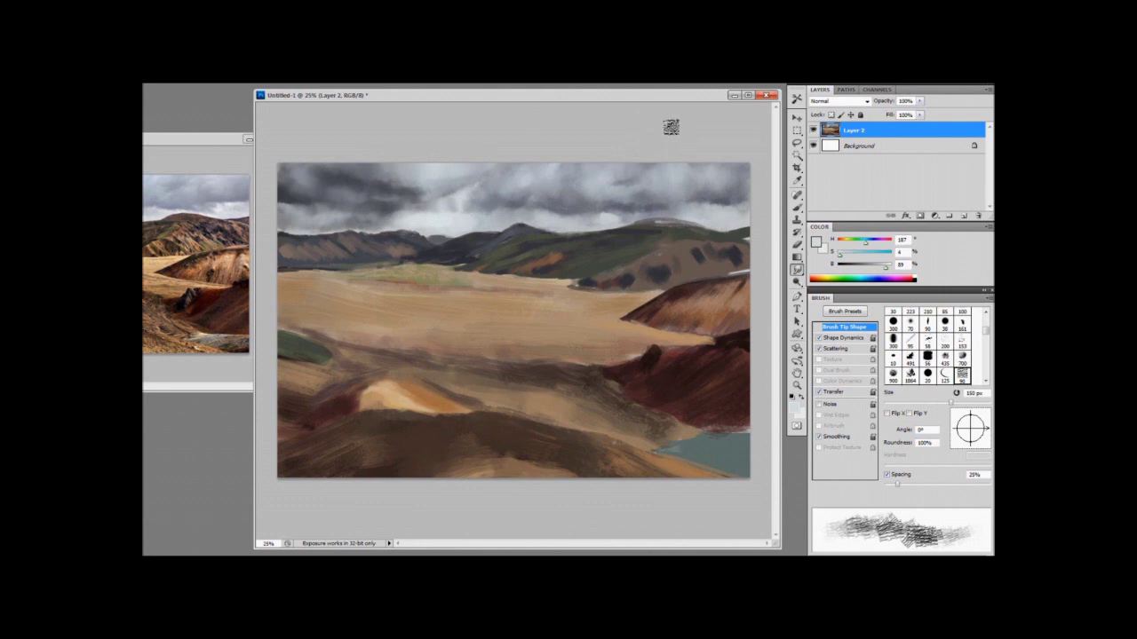
Tint the clouds pale violet-blue (H 238, S 16, B 89) with the cloud brush at 500 to 700 px
key(b)
drag(868, 243, 873, 242)
click(848, 255)
key(bracketright)
key(bracketright)
key(bracketright)
key(bracketright)
key(bracketright)
key(bracketright)
key(bracketright)
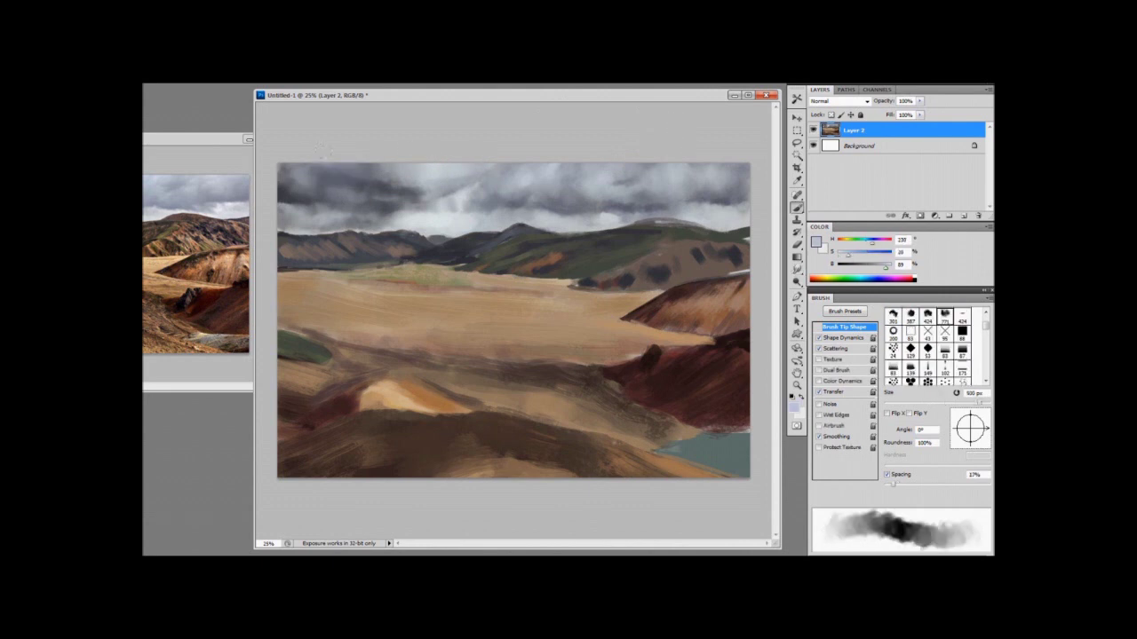
drag(501, 154, 603, 152)
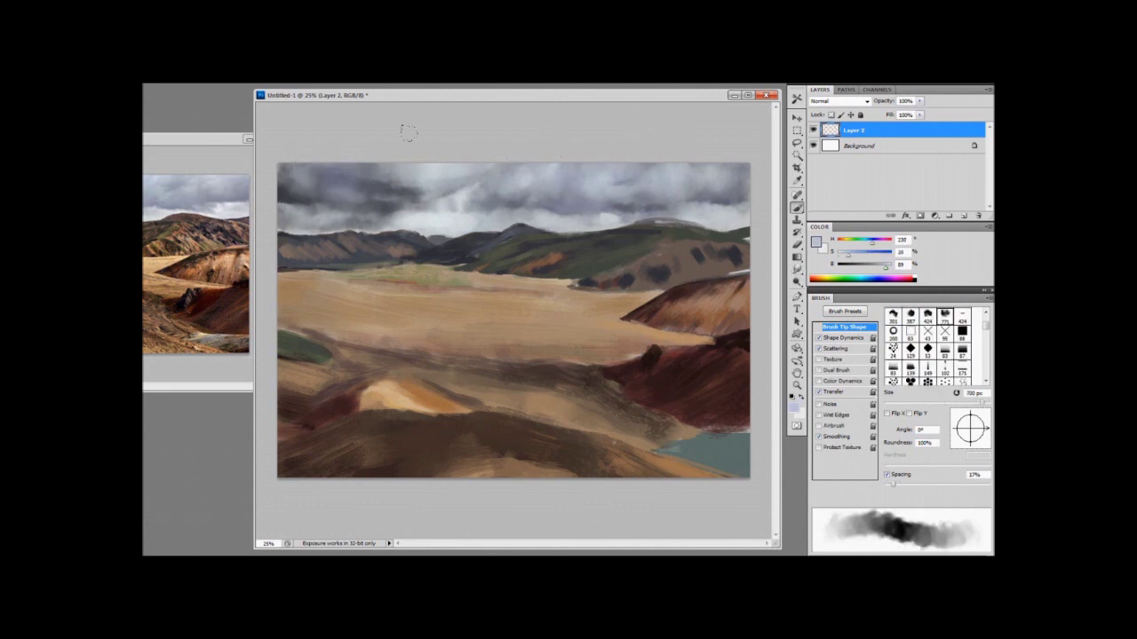
drag(445, 188, 300, 195)
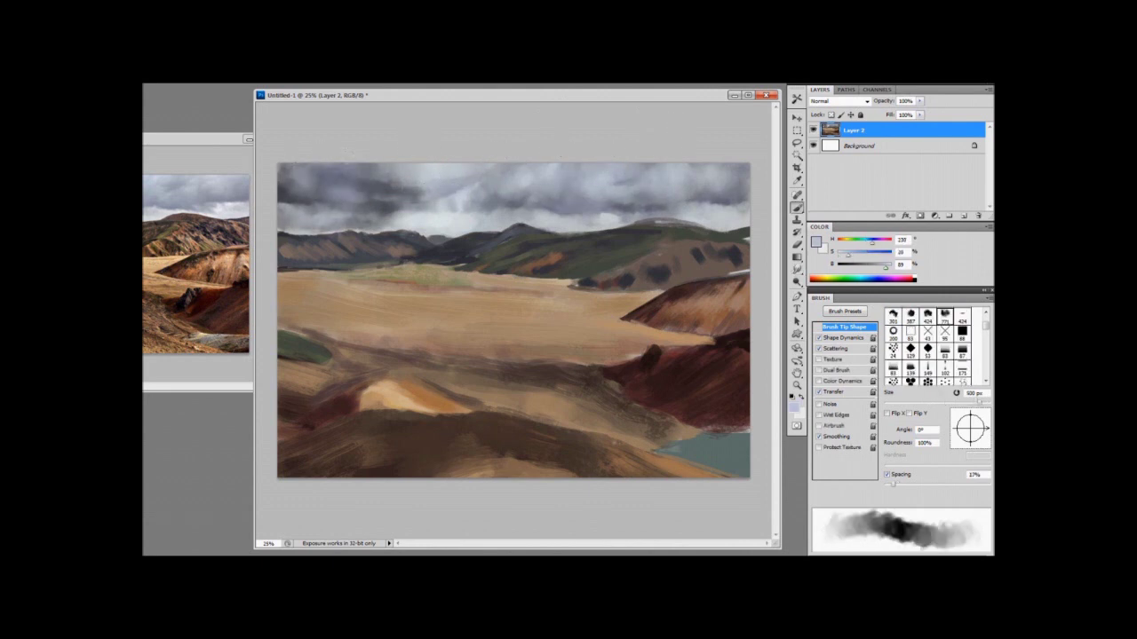
Paint a bright diagonal light streak through the central clouds with sampled near-white grey, reducing the cloud brush to about 150 px
alt+click(446, 217)
key(bracketleft)
key(bracketleft)
key(bracketleft)
key(bracketleft)
key(bracketleft)
key(bracketleft)
key(bracketleft)
key(bracketleft)
key(bracketleft)
key(bracketleft)
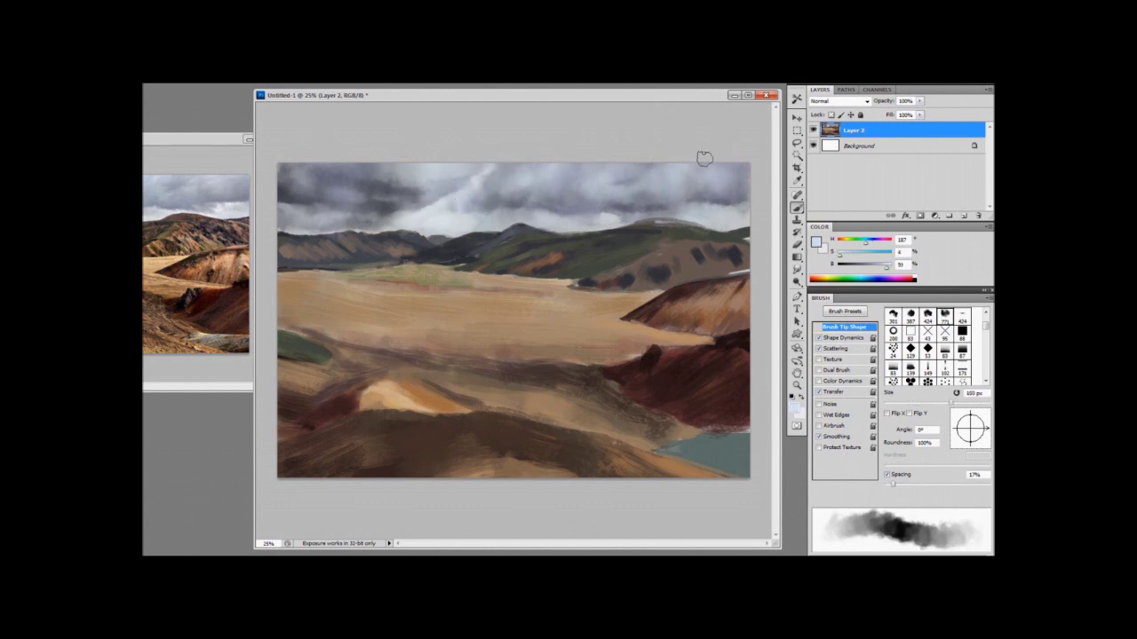
Build up the clouds at the sky's upper right with sampled greys using a larger cloud brush, and smudge them
key(bracketright)
key(bracketright)
key(bracketright)
key(bracketright)
key(bracketright)
key(bracketright)
alt+click(682, 179)
key(bracketleft)
drag(656, 181, 726, 170)
alt+click(685, 184)
key(bracketright)
key(bracketright)
key(r)
key(b)
Extend the cloud edges with sampled mid-greys at about 60 px, including beside the central light streak, and smudge them
alt+click(706, 206)
key(bracketleft)
key(bracketleft)
key(bracketleft)
key(bracketleft)
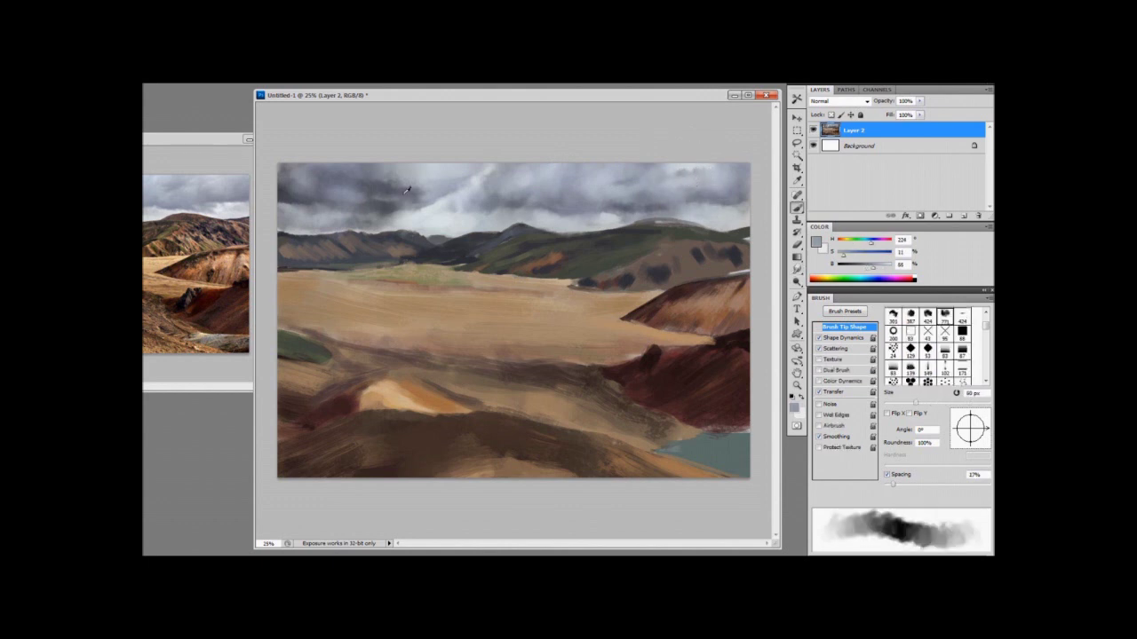
alt+click(405, 193)
key(bracketleft)
drag(385, 210, 415, 216)
alt+click(380, 183)
key(r)
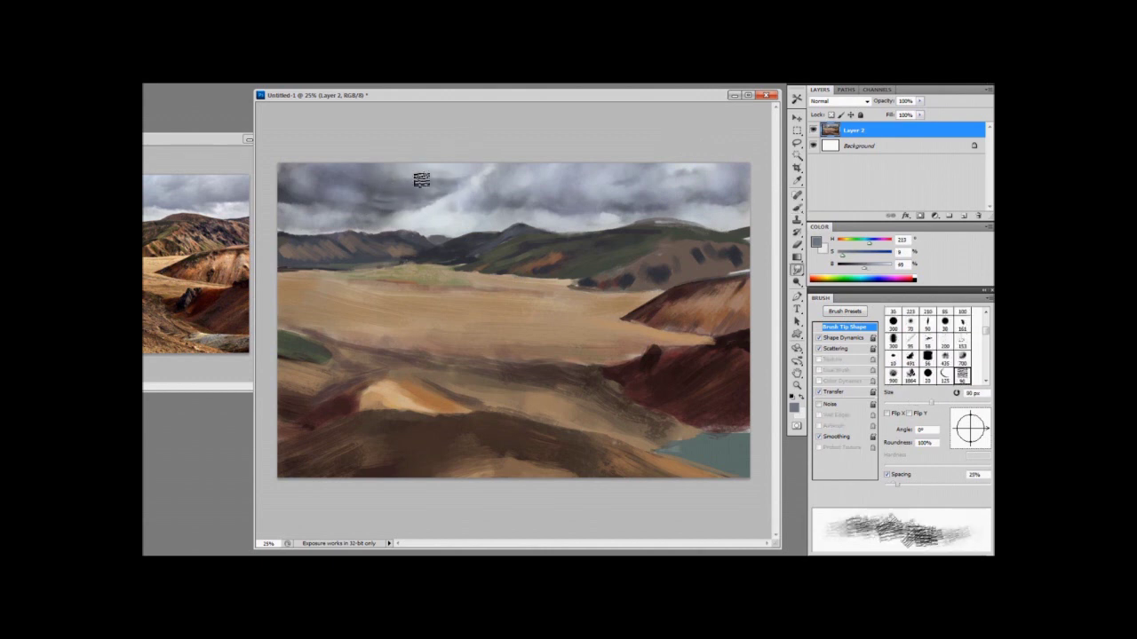
Paint sampled dark blue-grey into the clouds above the far right mountain with the cloud brush
key(b)
alt+click(327, 193)
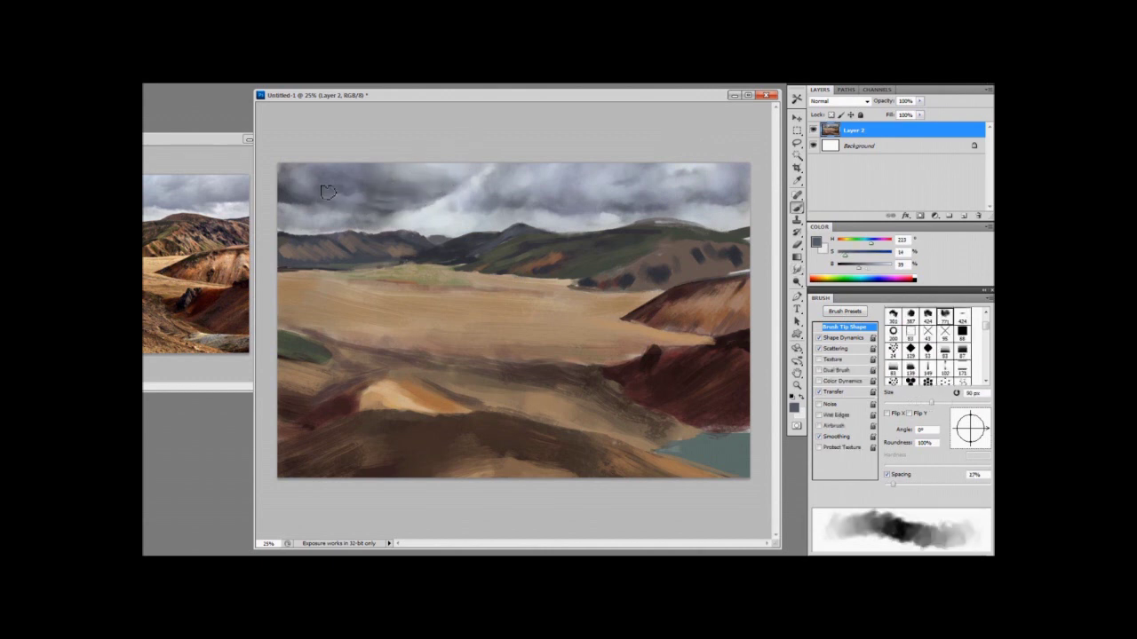
key(bracketleft)
mouse_move(714, 207)
mouse_down()
mouse_move(694, 213)
mouse_move(746, 208)
mouse_up()
key(bracketright)
key(bracketright)
alt+click(723, 190)
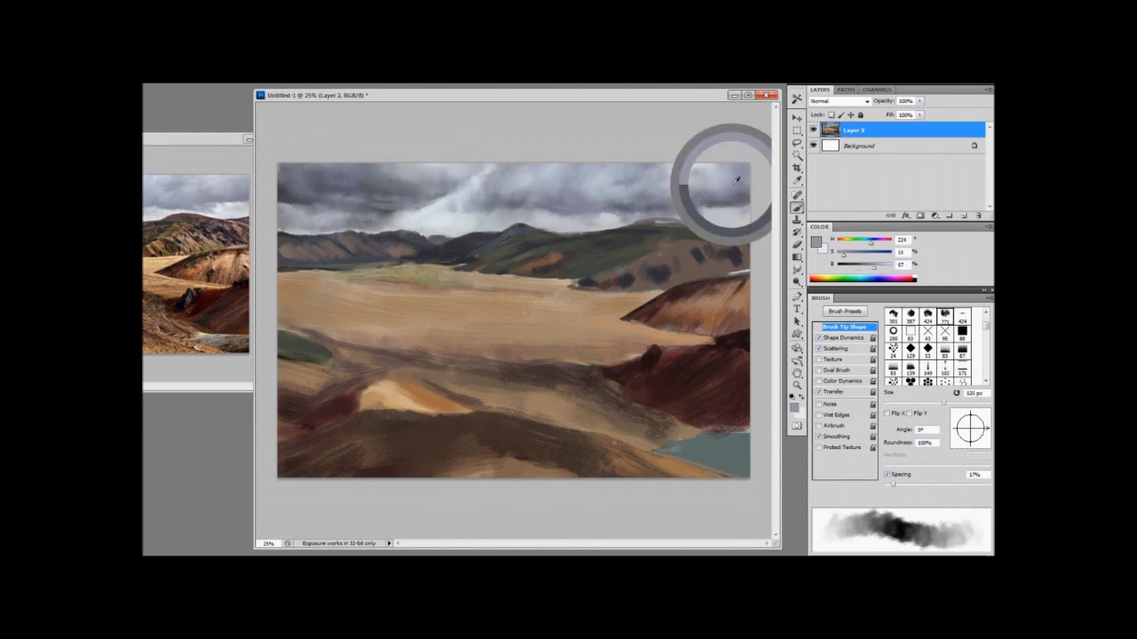
Refine the lower cloud edge above the right mountain with sampled grey, reducing the cloud brush to 45 px
key(bracketleft)
key(bracketleft)
key(bracketleft)
drag(726, 213, 750, 213)
key(bracketleft)
key(bracketleft)
key(bracketleft)
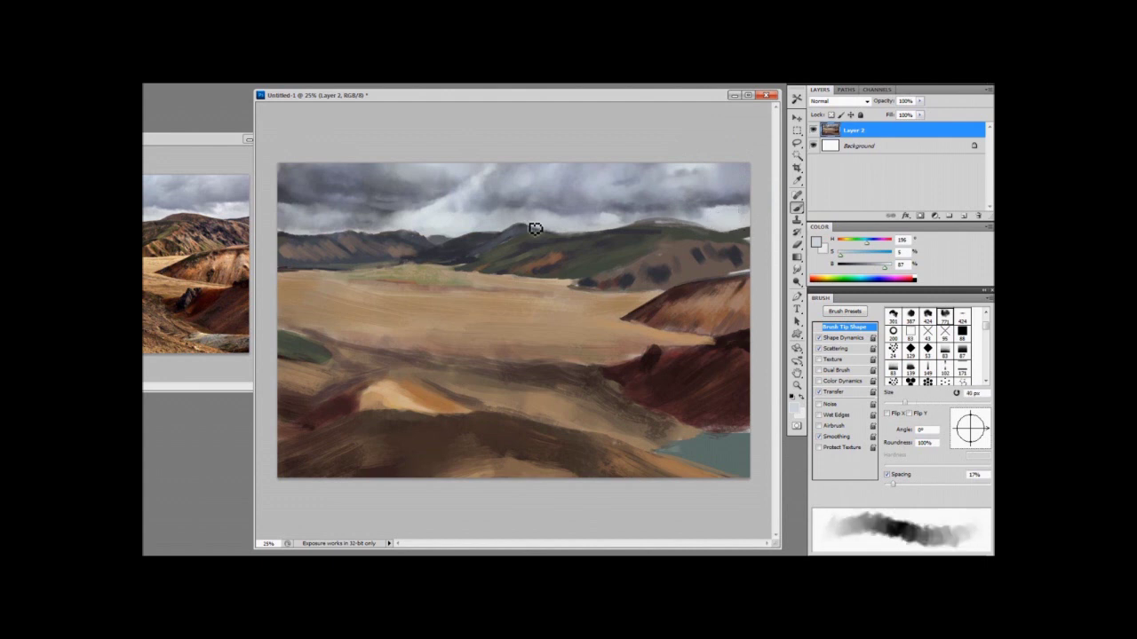
Paint sampled dark and pale greys into the left clouds and above the central peak, resizing the cloud brush between strokes
alt+click(536, 226)
key(bracketright)
key(bracketright)
key(bracketright)
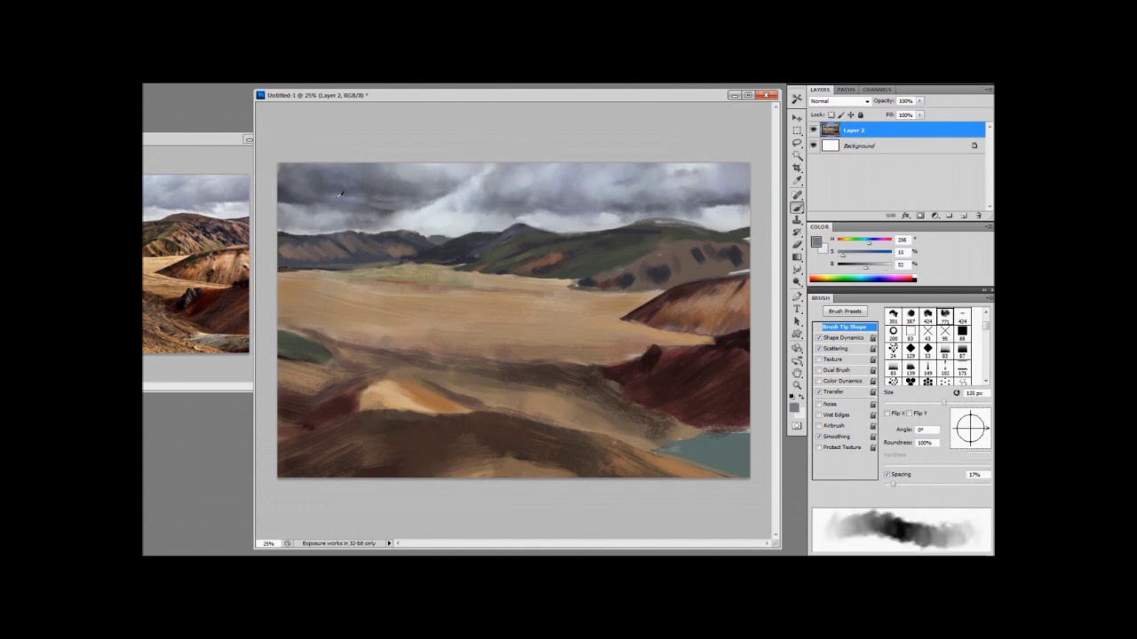
alt+click(296, 199)
key(bracketleft)
key(bracketleft)
key(bracketleft)
drag(524, 219, 507, 216)
alt+click(545, 213)
key(bracketleft)
alt+click(455, 202)
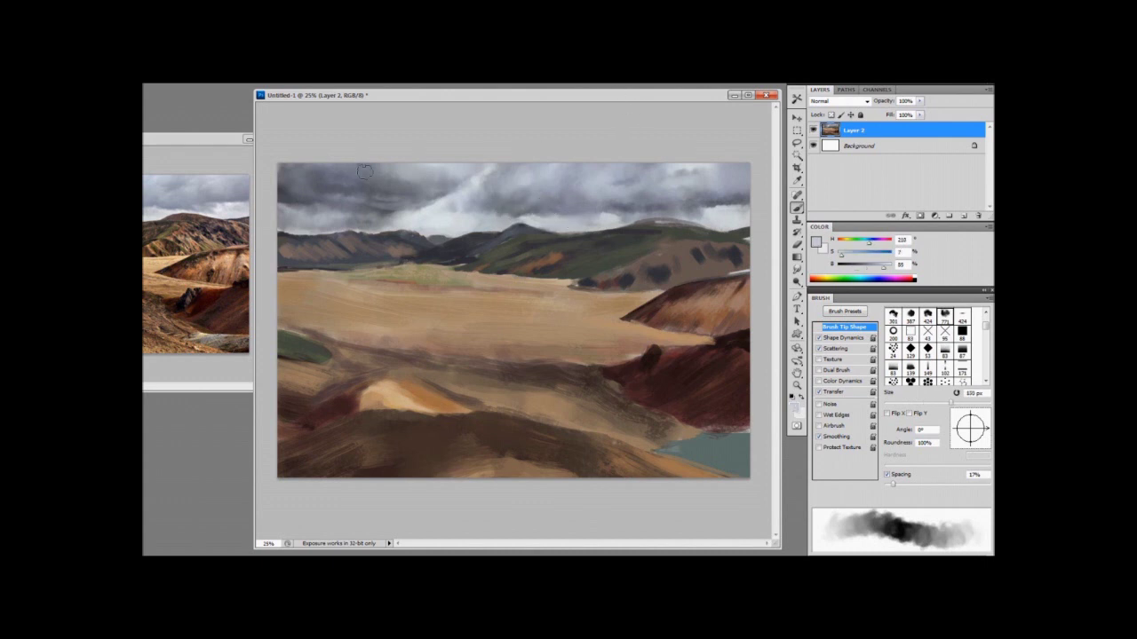
Reduce the cloud brush to 50 px and smudge the clouds with the smudge brush at 125 px
key(bracketleft)
key(bracketleft)
key(bracketleft)
key(bracketleft)
key(bracketleft)
key(r)
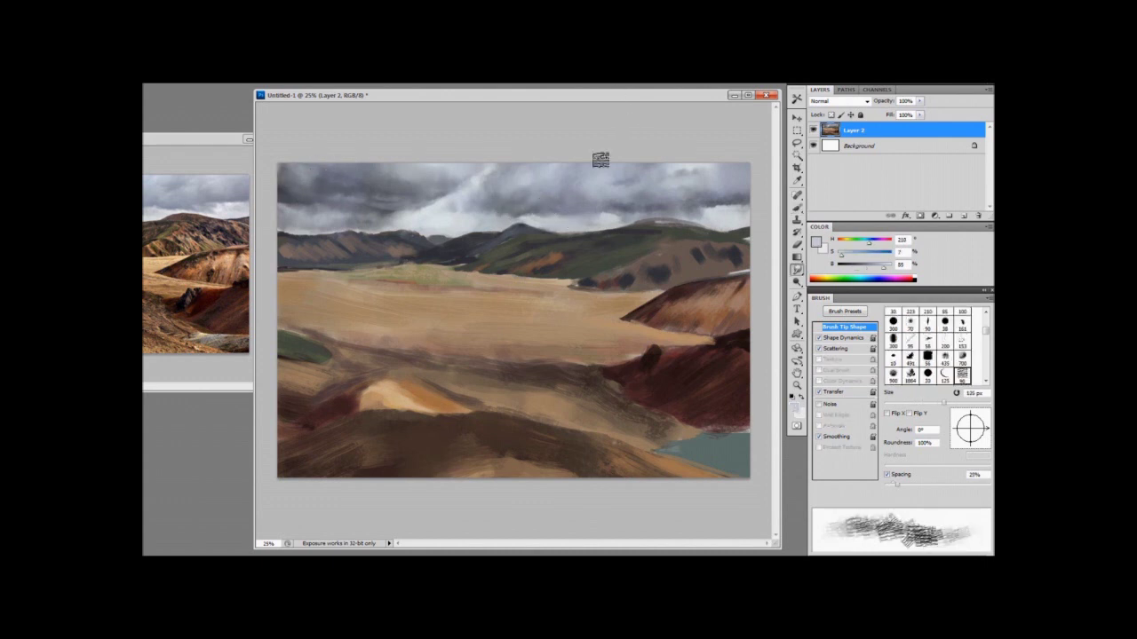
key(b)
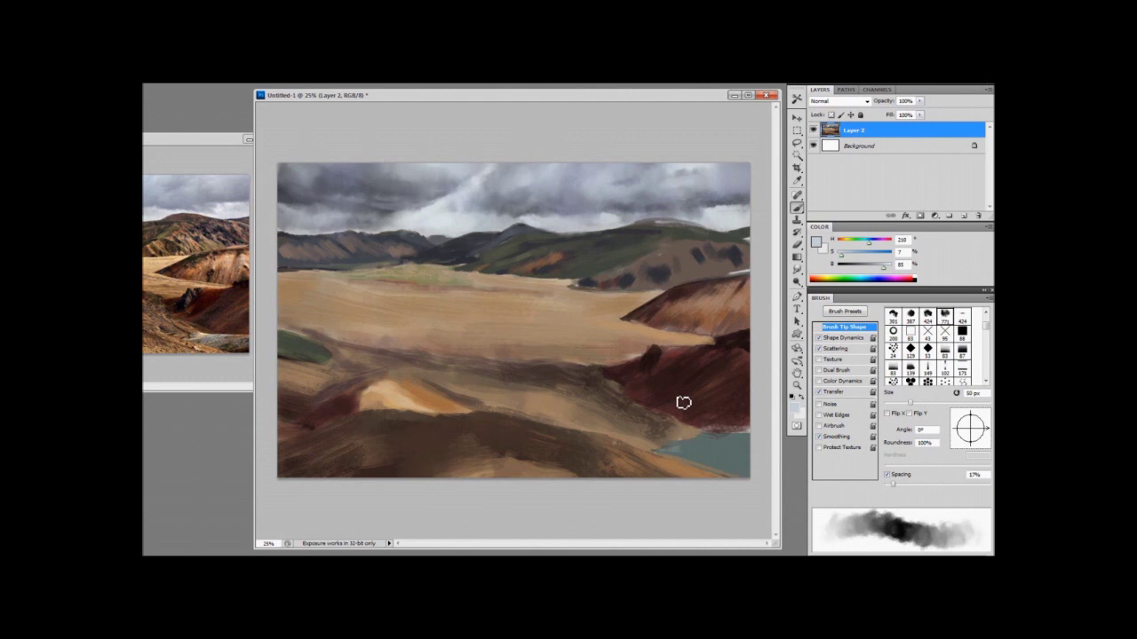
Load the "a chalk 3" brush preset and sample the far left mountain's dark grey for painting at 30 px
click(796, 98)
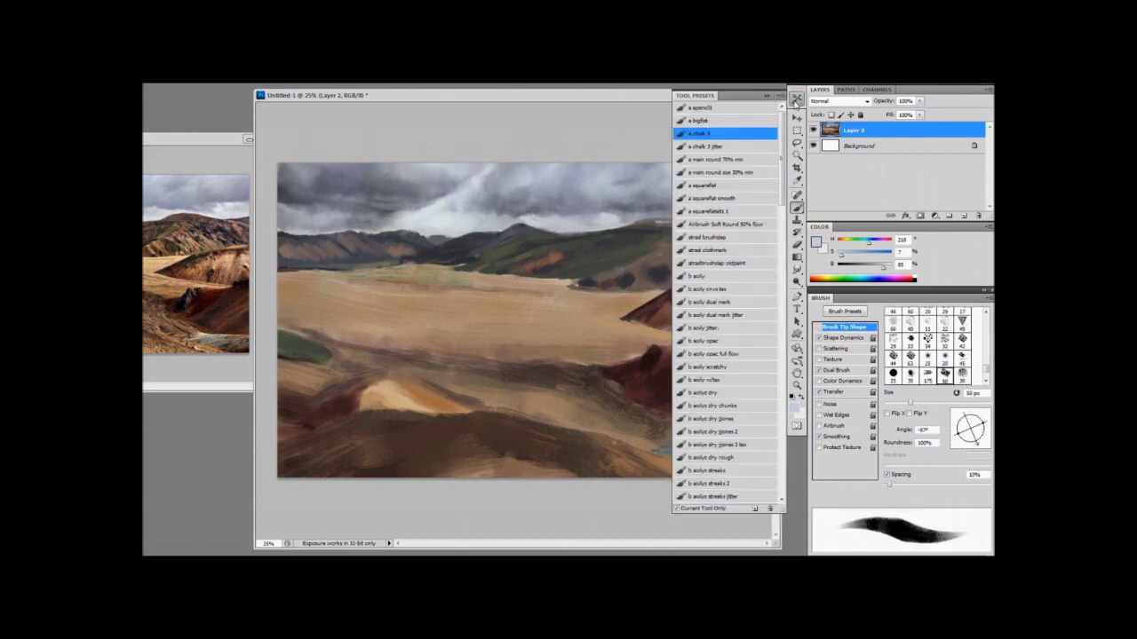
click(796, 103)
alt+click(286, 236)
key([)
key([)
key([)
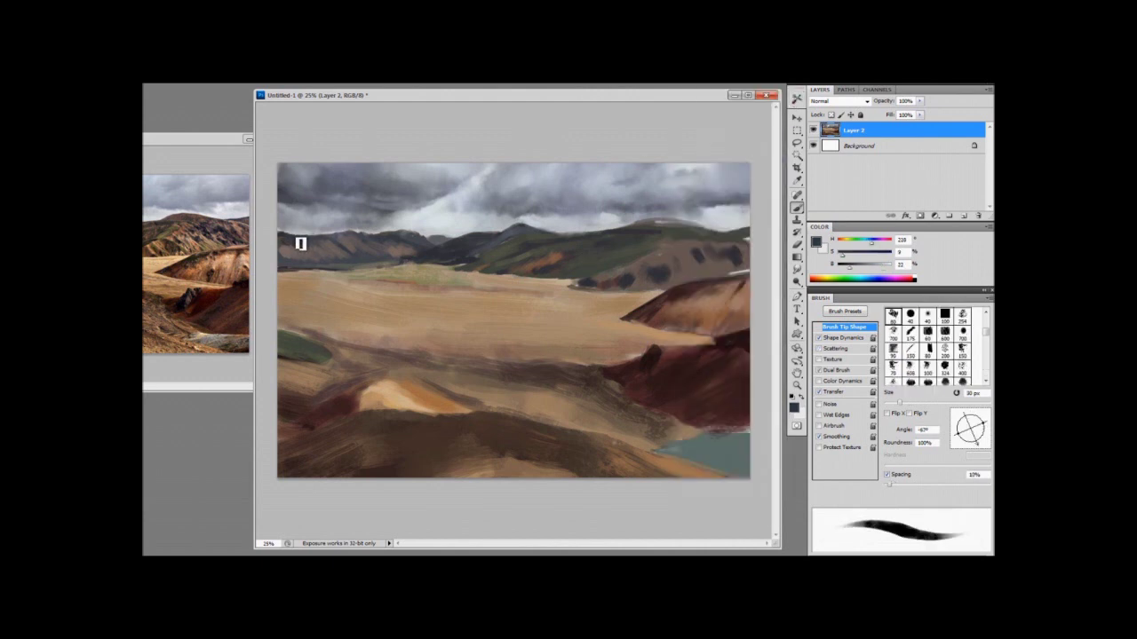
Paint sampled dark reddish brown across the distant left mountains with an enlarged chalk brush
key(])
key(])
alt+click(338, 379)
mouse_move(304, 253)
mouse_down()
mouse_move(292, 250)
mouse_move(409, 248)
mouse_up()
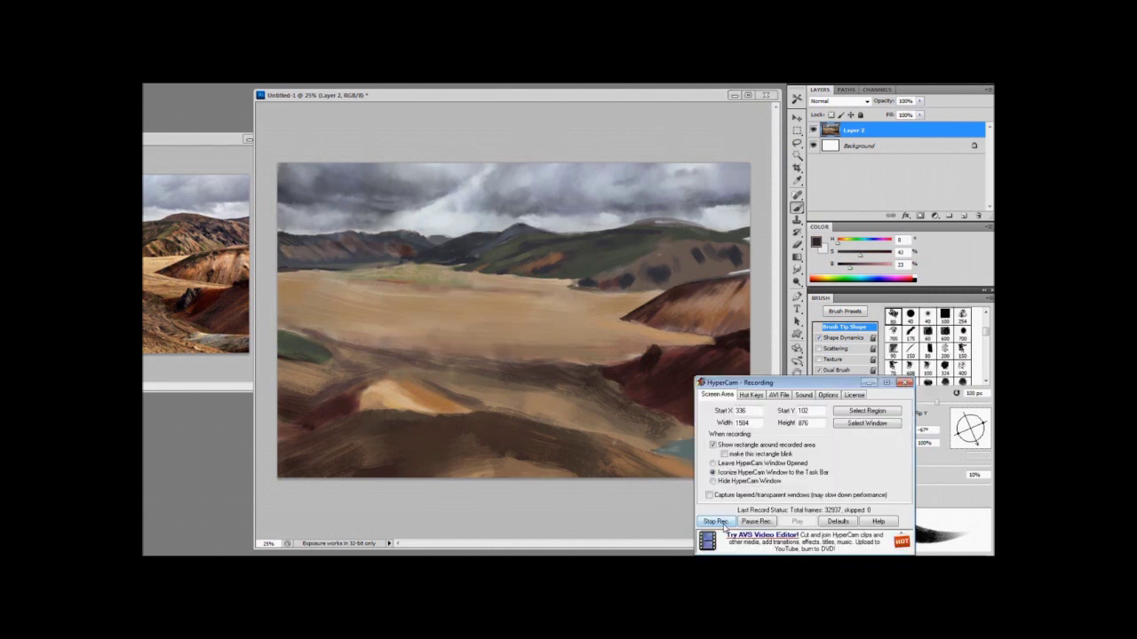
Paint sampled pale sand across the middle of the valley floor with the 50 px chalk brush
key([)
key([)
alt+click(528, 295)
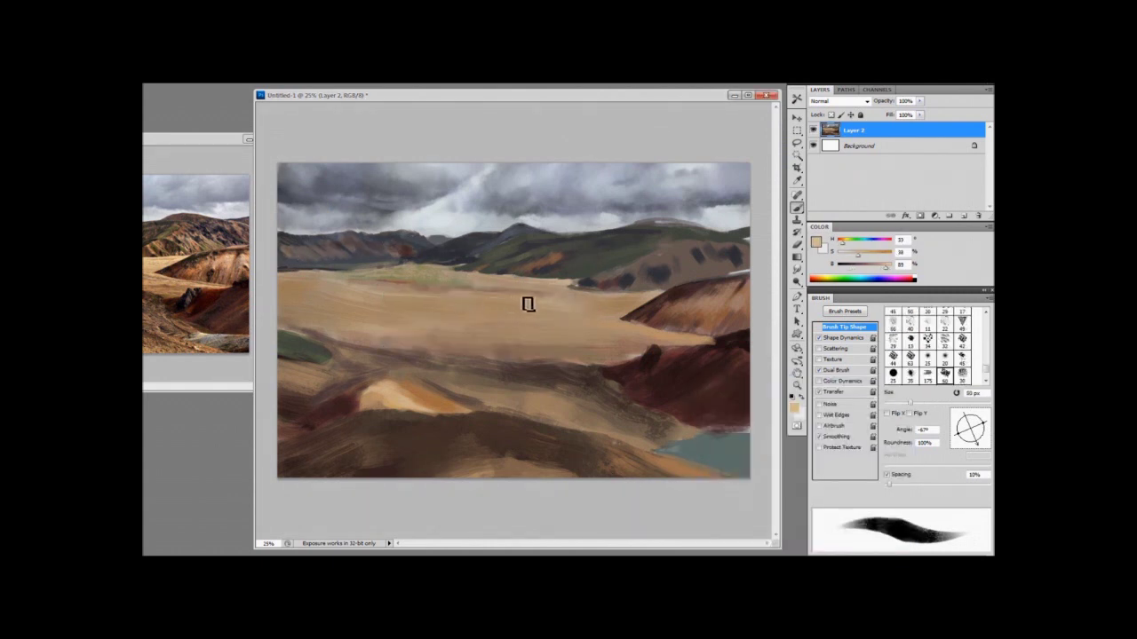
mouse_move(526, 303)
mouse_down()
mouse_move(289, 304)
mouse_move(648, 299)
mouse_move(386, 320)
mouse_up()
key(bracketright)
key(bracketright)
key(bracketright)
Add a new layer and paint pale sand streaks across the valley floor with an enlarged chalk brush
click(962, 216)
key(bracketleft)
key(bracketleft)
key(bracketleft)
key(bracketleft)
key(bracketright)
key(bracketright)
key(bracketright)
key(bracketright)
key(bracketright)
key(bracketright)
key(bracketright)
key(bracketright)
drag(480, 325, 534, 327)
Sample sandy browns, brighten the colour, and paint a pale cream highlight on the sunlit foreground mound
alt+click(536, 329)
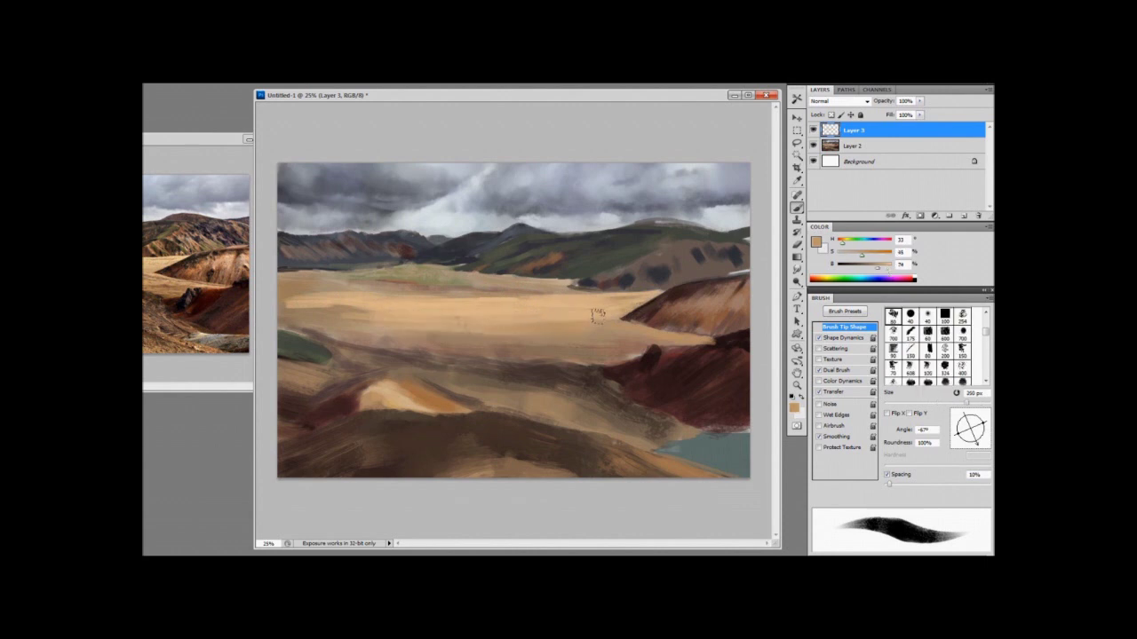
alt+click(626, 348)
key(bracketright)
key(bracketright)
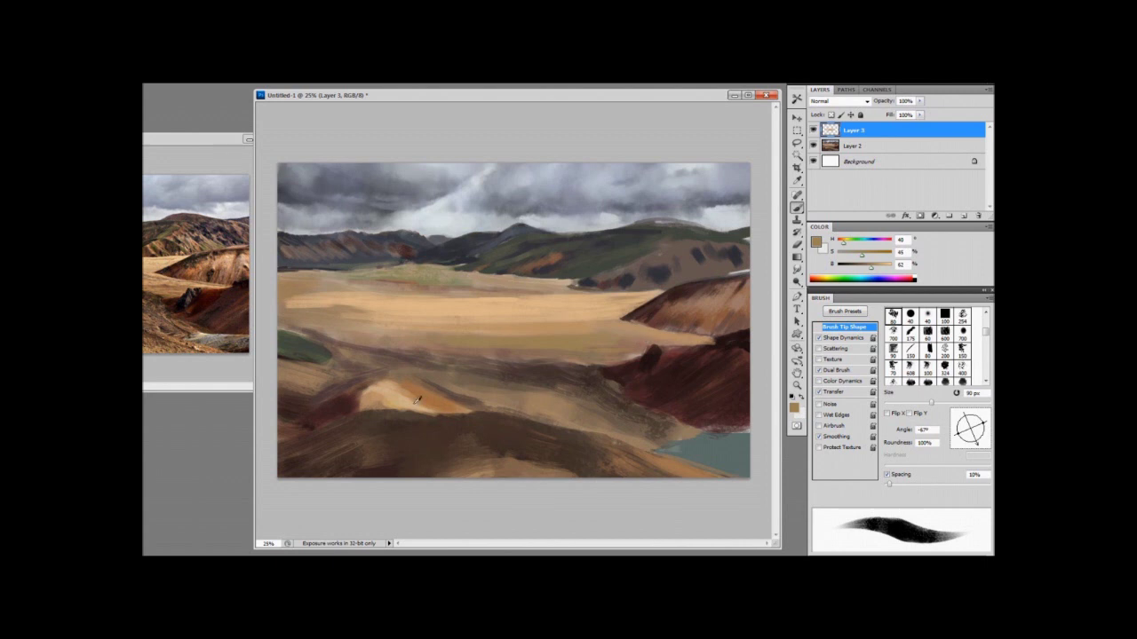
drag(870, 266, 915, 268)
drag(398, 400, 410, 405)
Paint sampled brown tones around the sunlit mound and along the reddish slope at the left foreground
alt+click(366, 404)
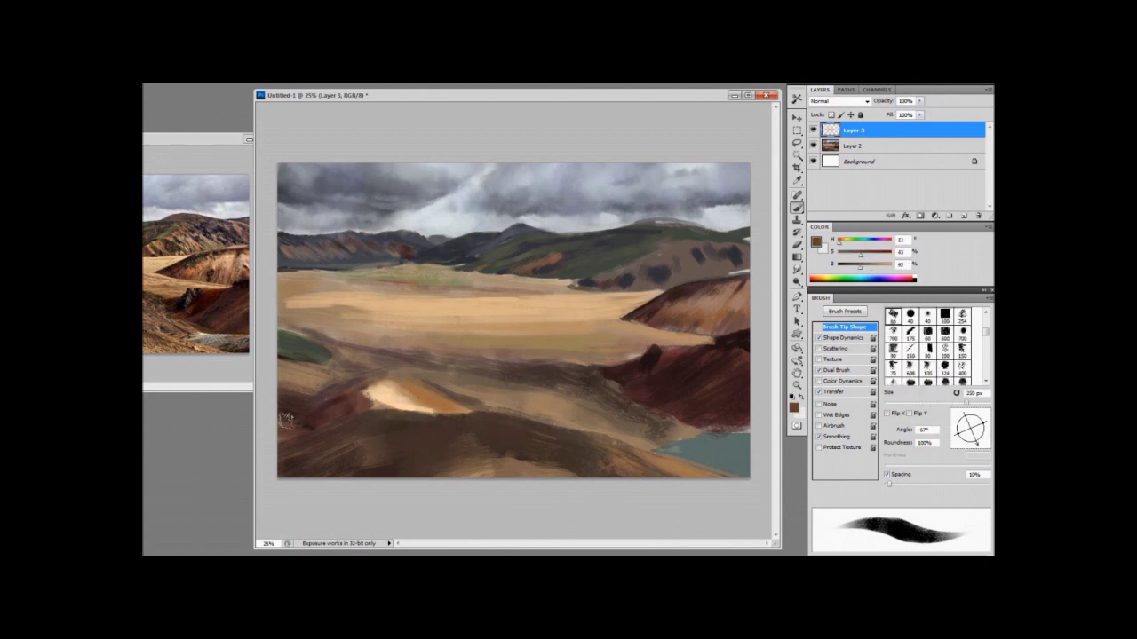
alt+click(286, 421)
alt+click(369, 396)
key([)
key([)
alt+click(314, 412)
drag(286, 410, 322, 405)
Refine the green slope at the valley's left edge with sampled tones and a smaller chalk brush
key([)
key([)
key([)
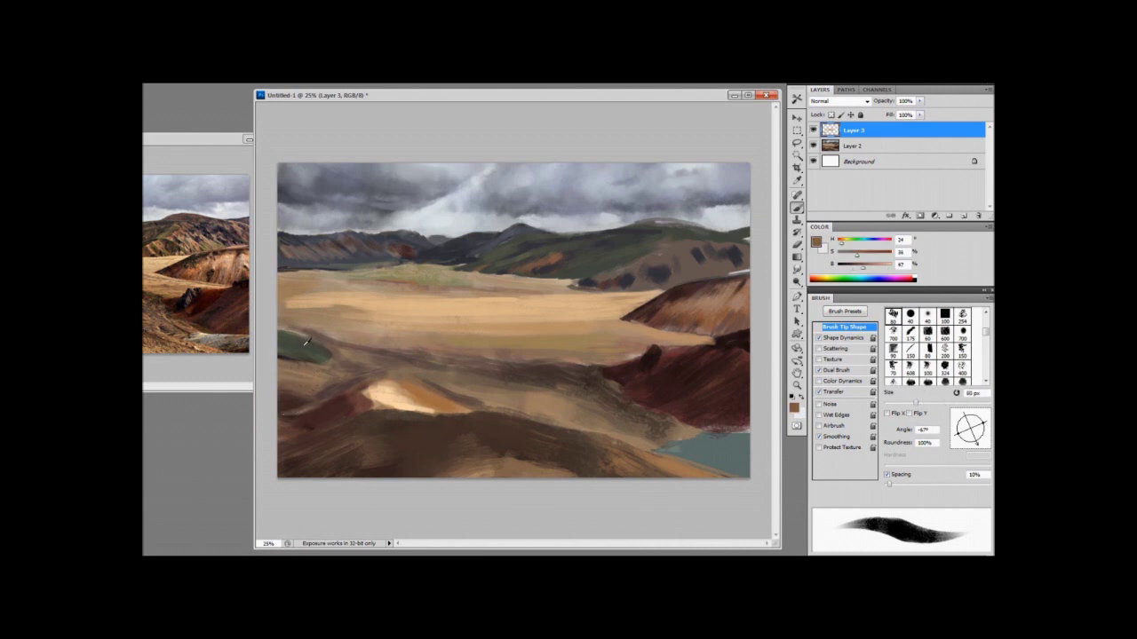
alt+click(307, 342)
key(])
alt+click(286, 329)
drag(283, 329, 329, 347)
Paint sampled pale sand over the far left valley floor with an enlarged chalk brush
alt+click(281, 326)
key(bracketright)
key(bracketright)
key(bracketright)
alt+click(350, 288)
drag(350, 286, 313, 284)
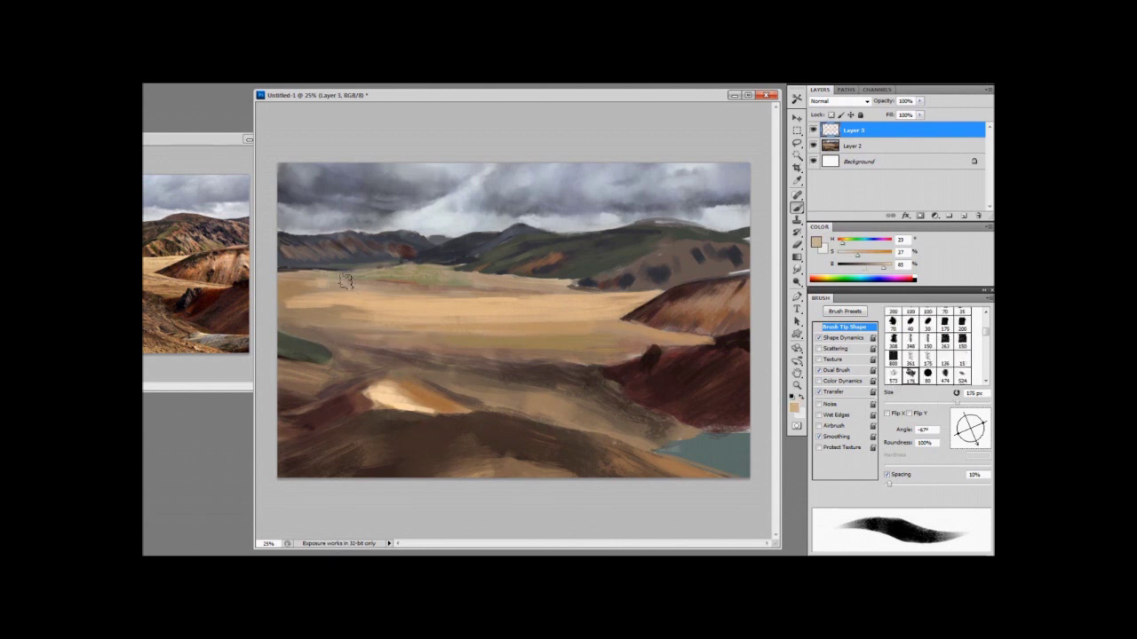
Paint thin sampled brown streaks across the far valley floor below the left mountains with a reduced chalk brush
key(bracketleft)
key(bracketleft)
key(bracketleft)
key(bracketleft)
key(bracketleft)
alt+click(401, 278)
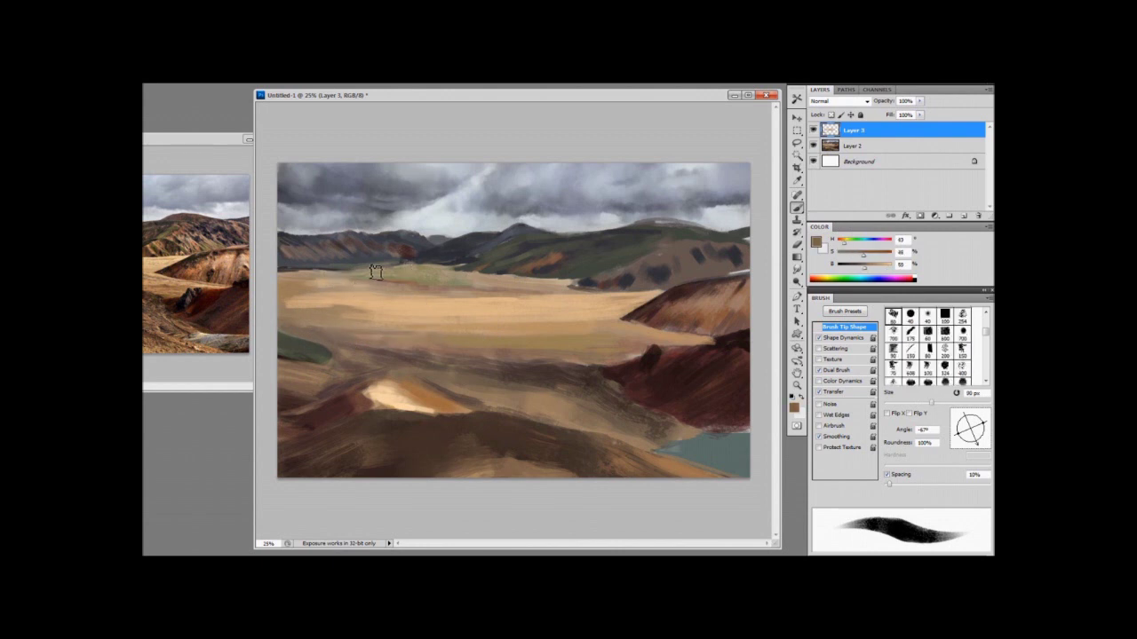
key(bracketleft)
key(bracketleft)
key(bracketleft)
key(bracketleft)
key(bracketleft)
key(bracketleft)
key(bracketleft)
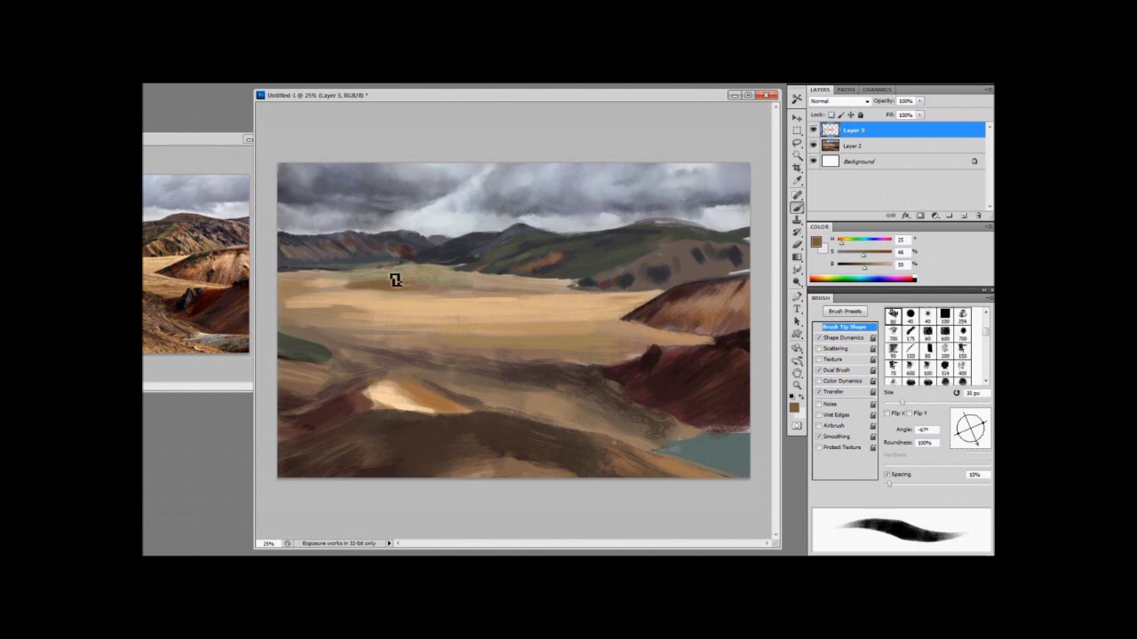
Enlarge the brush and paint sampled pale sand along the far valley edge below the central hills
key(bracketright)
key(bracketright)
key(bracketright)
key(bracketright)
key(bracketright)
alt+click(485, 274)
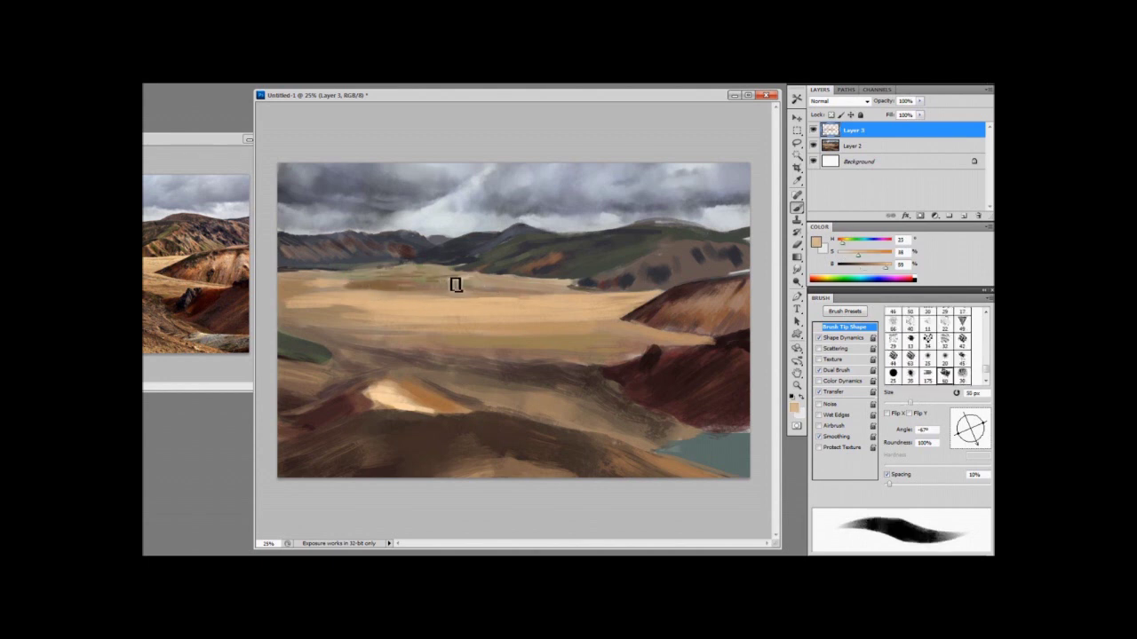
mouse_move(461, 281)
mouse_down()
mouse_move(548, 289)
mouse_move(511, 284)
mouse_move(540, 285)
mouse_up()
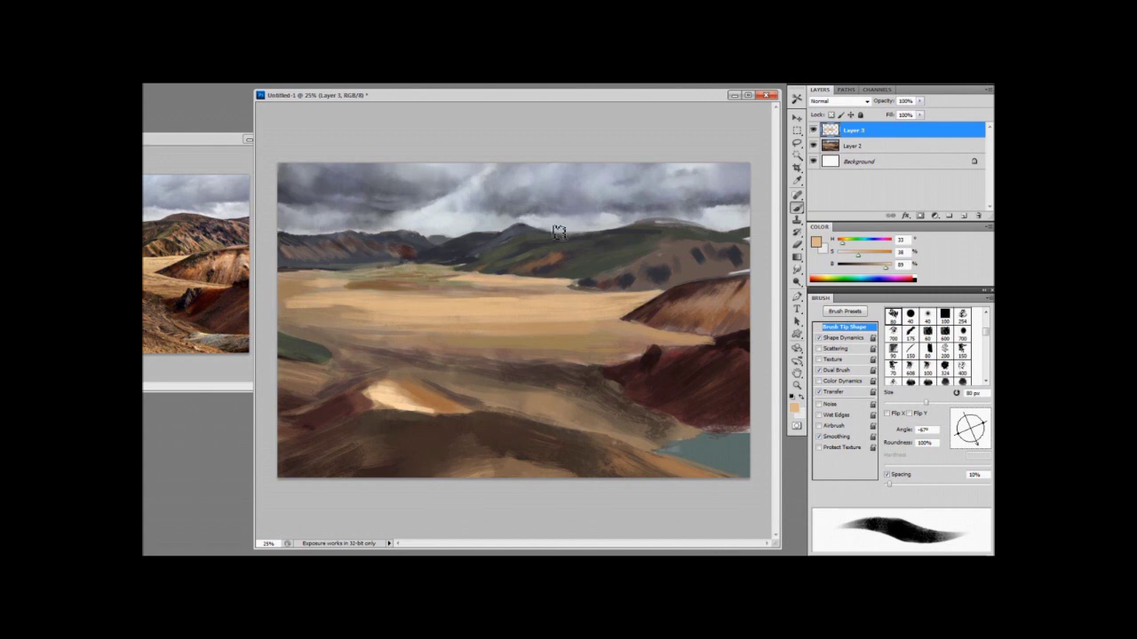
Paint sampled dark grey along the base and slope of the central hills, resizing the brush between strokes
alt+click(529, 262)
key(bracketleft)
key(bracketleft)
key(bracketleft)
key(bracketleft)
key(bracketleft)
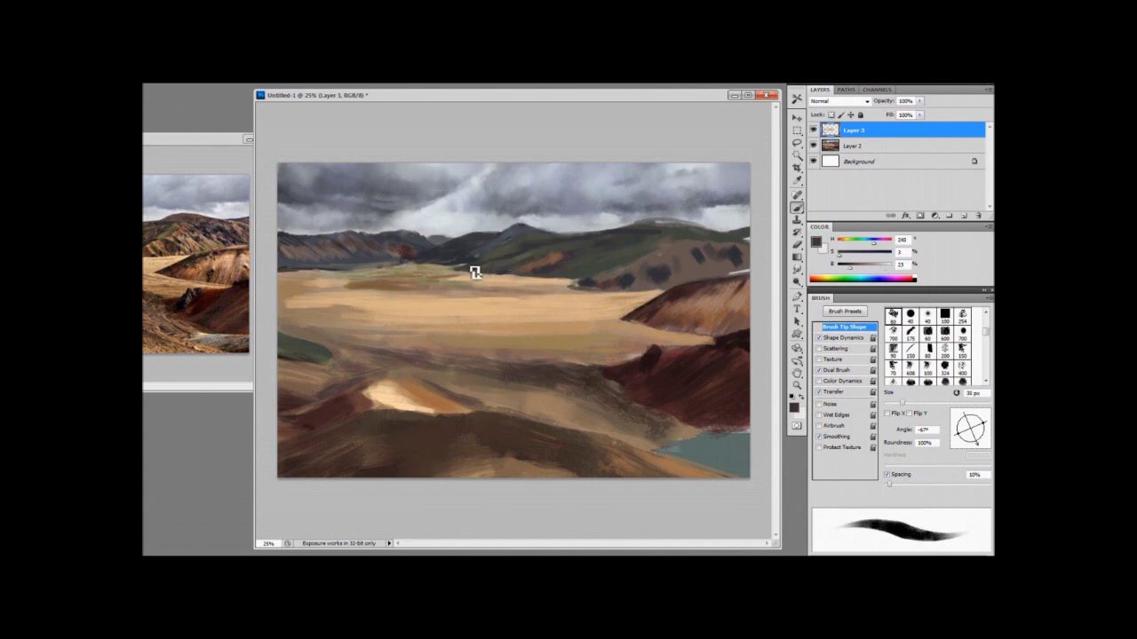
key(bracketright)
key(bracketright)
key(bracketright)
key(bracketright)
key(bracketright)
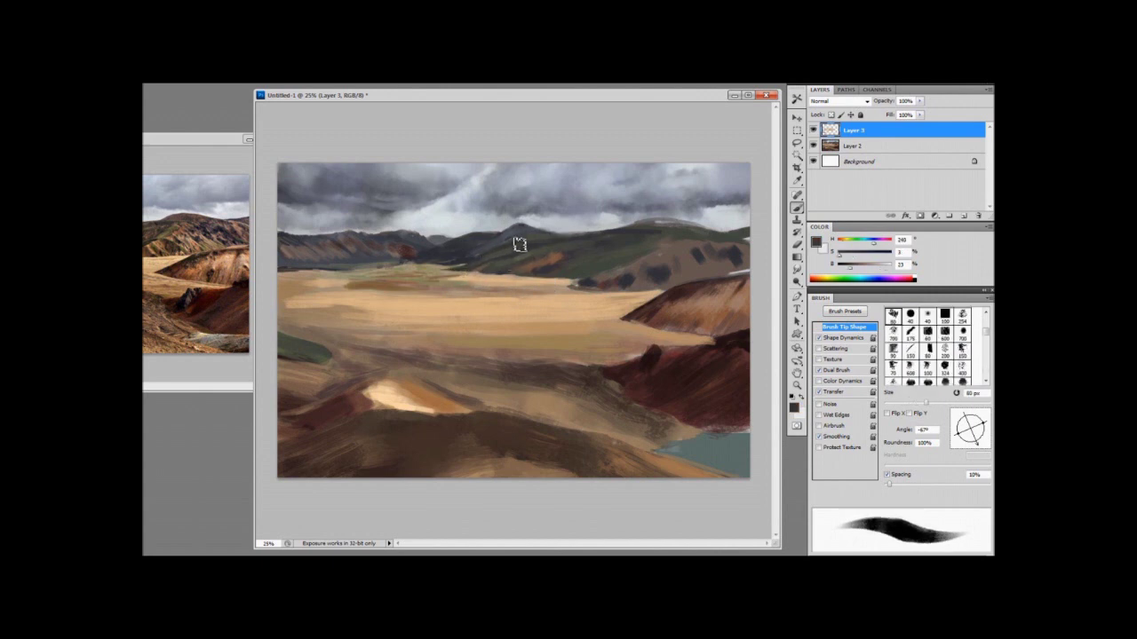
Paint sampled blue-grey tones into the slope beside the central peak, resizing the brush between strokes
key(bracketright)
key(bracketright)
alt+click(493, 233)
alt+click(488, 239)
key(bracketright)
key(bracketright)
alt+click(489, 239)
key(bracketleft)
key(bracketleft)
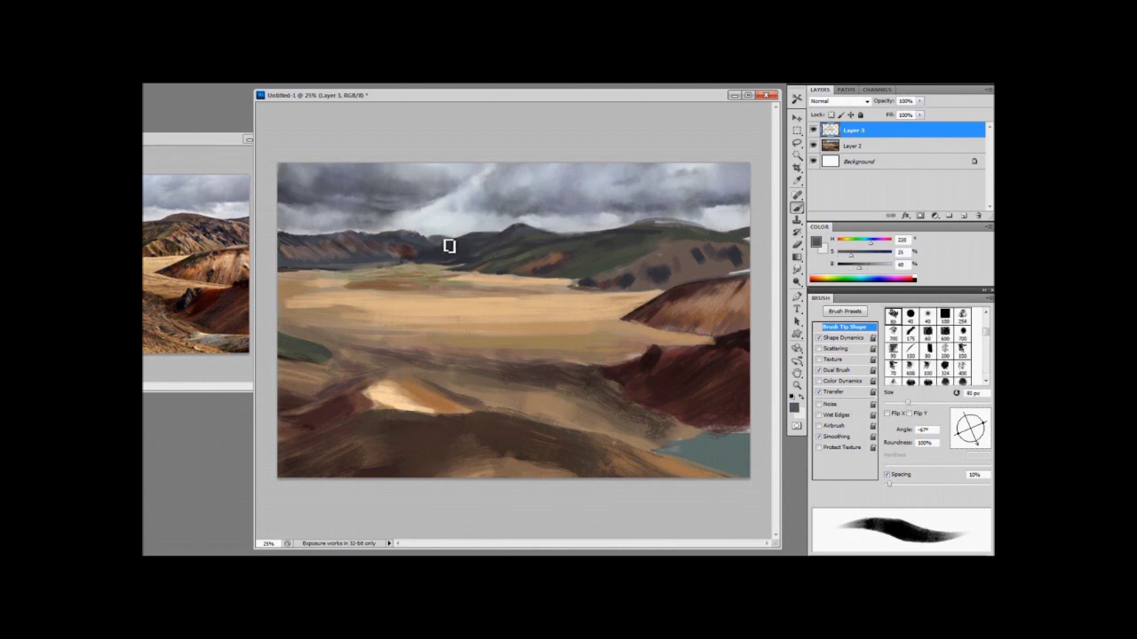
Paint sampled dark blue-grey over the ridge of the distant left mountains with the brush at 100 px
key(bracketright)
key(bracketright)
key(bracketright)
key(bracketright)
alt+click(407, 263)
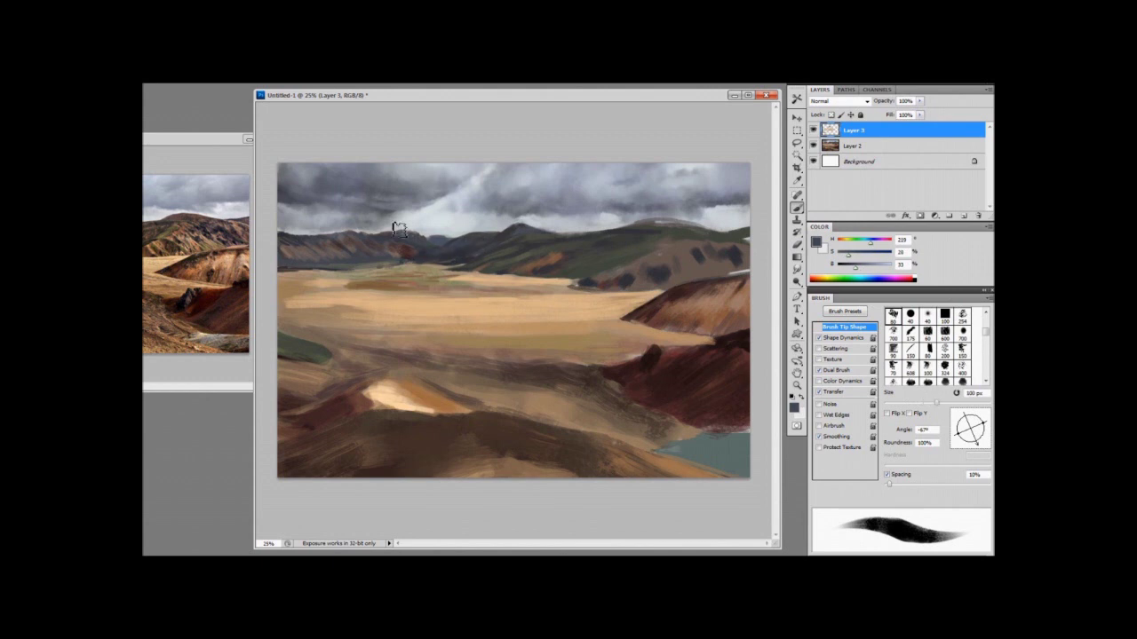
alt+click(408, 254)
drag(409, 254, 389, 245)
Cover the reddish patch between the left and central mountains with sampled dark greys and a smaller brush
key(bracketleft)
key(bracketleft)
alt+click(405, 245)
alt+click(409, 253)
key(bracketleft)
key(bracketleft)
key(bracketleft)
alt+click(418, 246)
drag(428, 254, 414, 258)
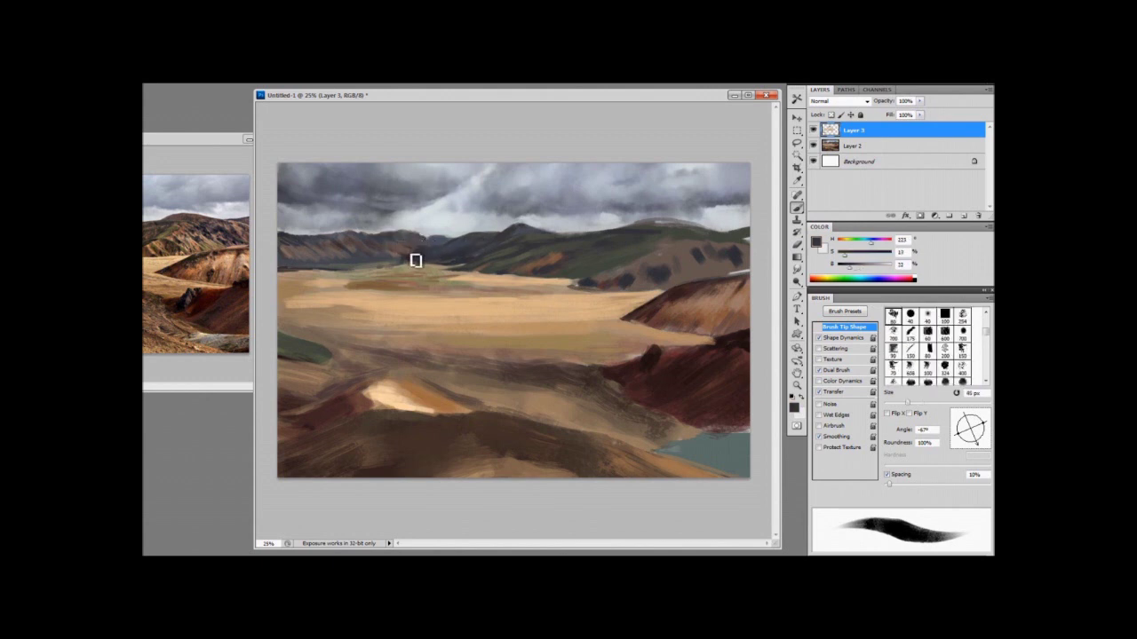
key(bracketleft)
key(bracketleft)
Paint sampled warm grey along the base of the far left mountains with the brush reduced to 60 px
key(period)
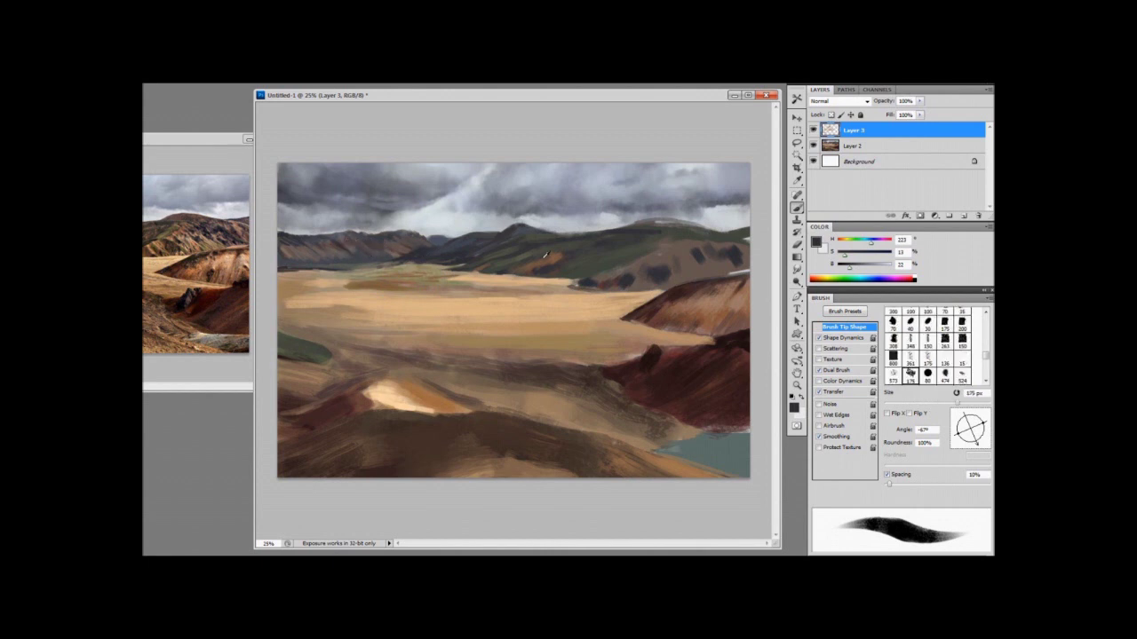
alt+click(313, 252)
alt+click(453, 252)
key(bracketleft)
key(bracketleft)
key(bracketleft)
key(bracketleft)
key(bracketleft)
key(bracketleft)
key(bracketleft)
drag(307, 264, 311, 262)
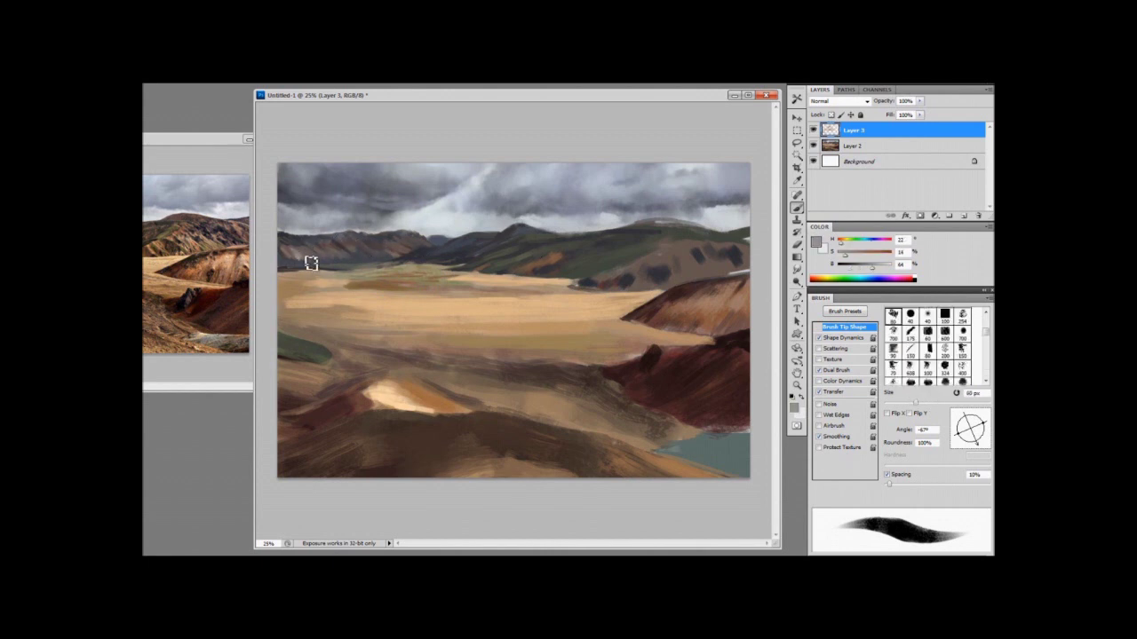
alt+click(309, 262)
alt+click(302, 256)
Paint a near-black rock shape at the foot of the right green hill with a small chalk brush
alt+click(742, 306)
key(bracketleft)
key(bracketleft)
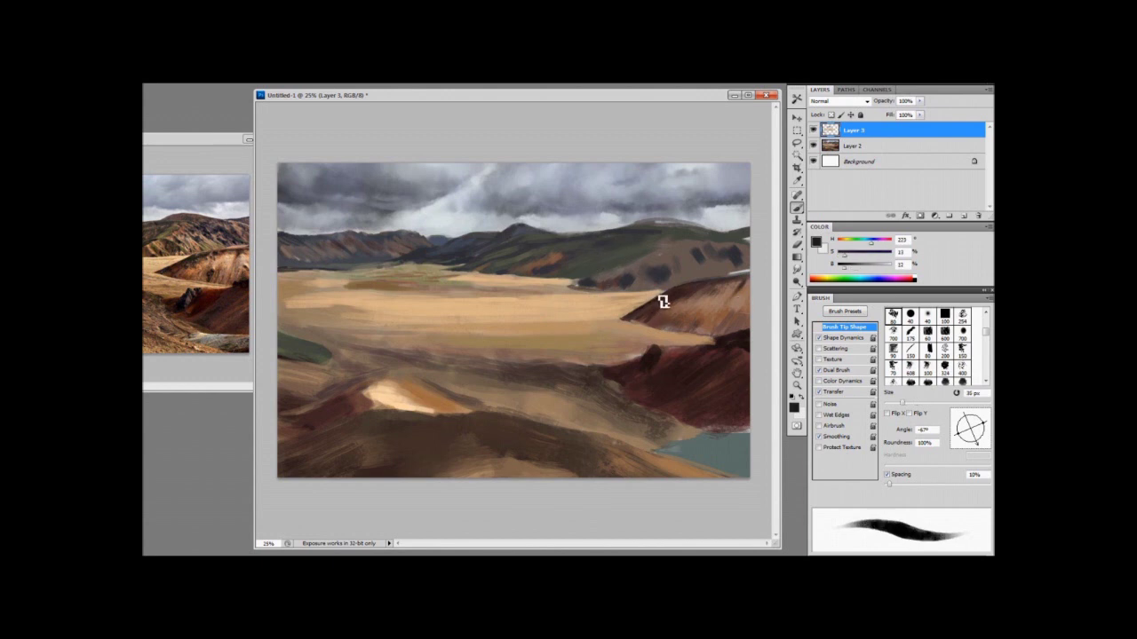
key(bracketright)
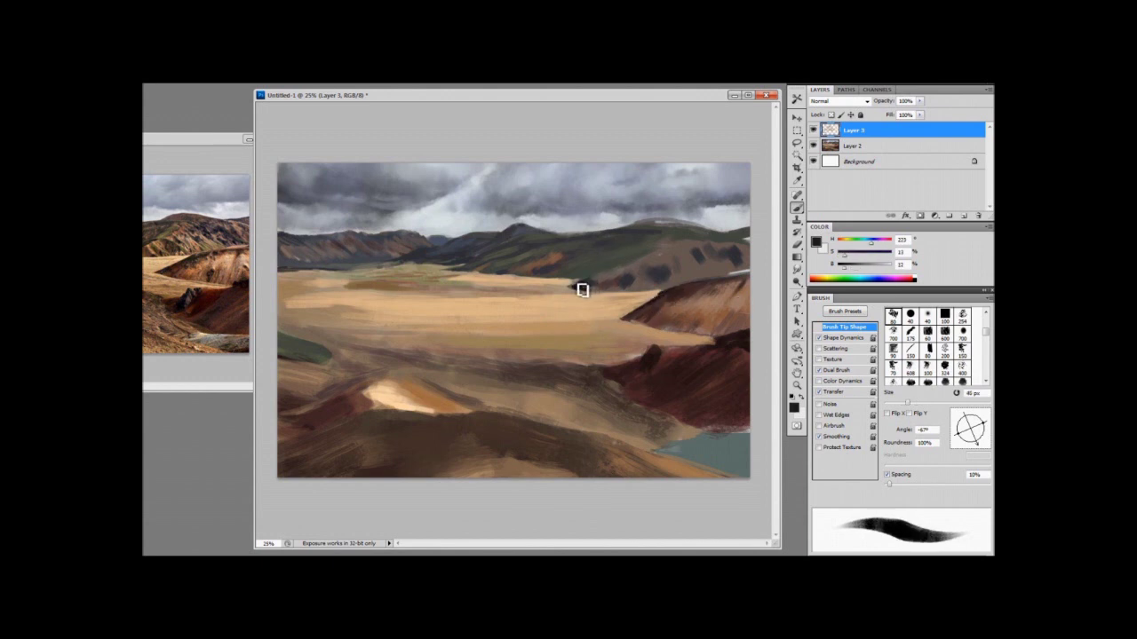
key(bracketright)
Trim the dark rock's lower edge with sampled tan and a 70 px brush
alt+click(571, 294)
key(bracketright)
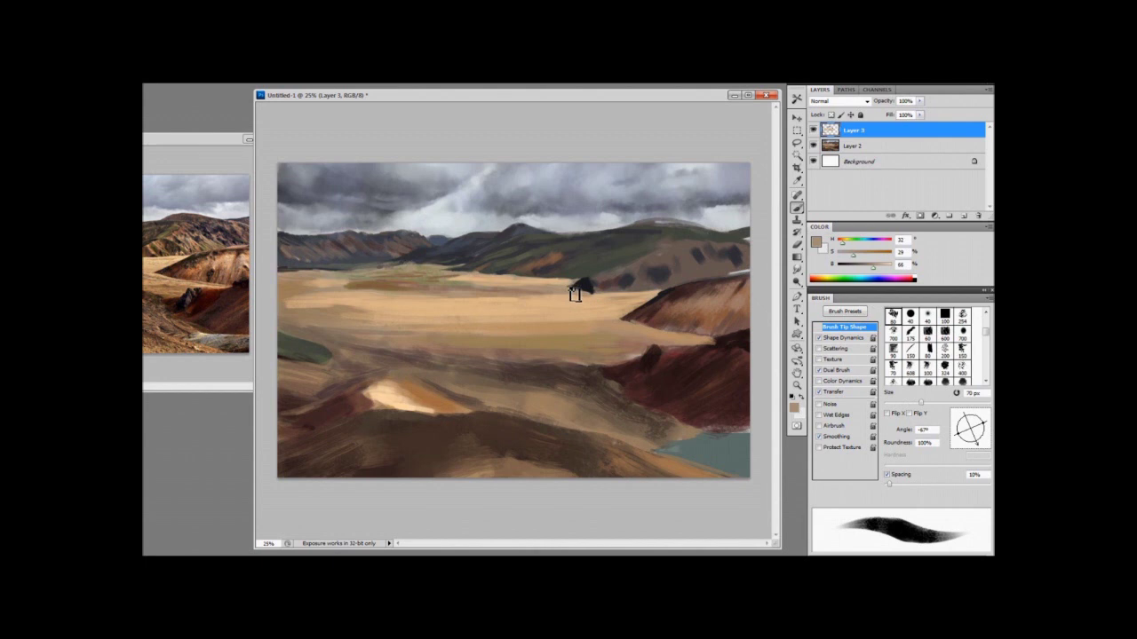
alt+click(536, 301)
mouse_move(573, 292)
mouse_down()
mouse_move(597, 295)
mouse_move(556, 298)
mouse_up()
Paint sampled dark and green-grey tones into the lower slope of the right hill
alt+click(587, 285)
alt+click(562, 269)
alt+click(657, 262)
alt+click(654, 253)
drag(622, 274, 624, 270)
alt+click(634, 266)
alt+click(640, 259)
Darken the slopes between the central peak and right hill with sampled dark grey at 200 px
key(bracketright)
key(bracketright)
key(bracketright)
key(bracketright)
key(bracketright)
key(bracketright)
key(bracketright)
key(bracketright)
mouse_move(567, 256)
mouse_down()
mouse_move(531, 271)
mouse_move(541, 283)
mouse_up()
alt+click(546, 265)
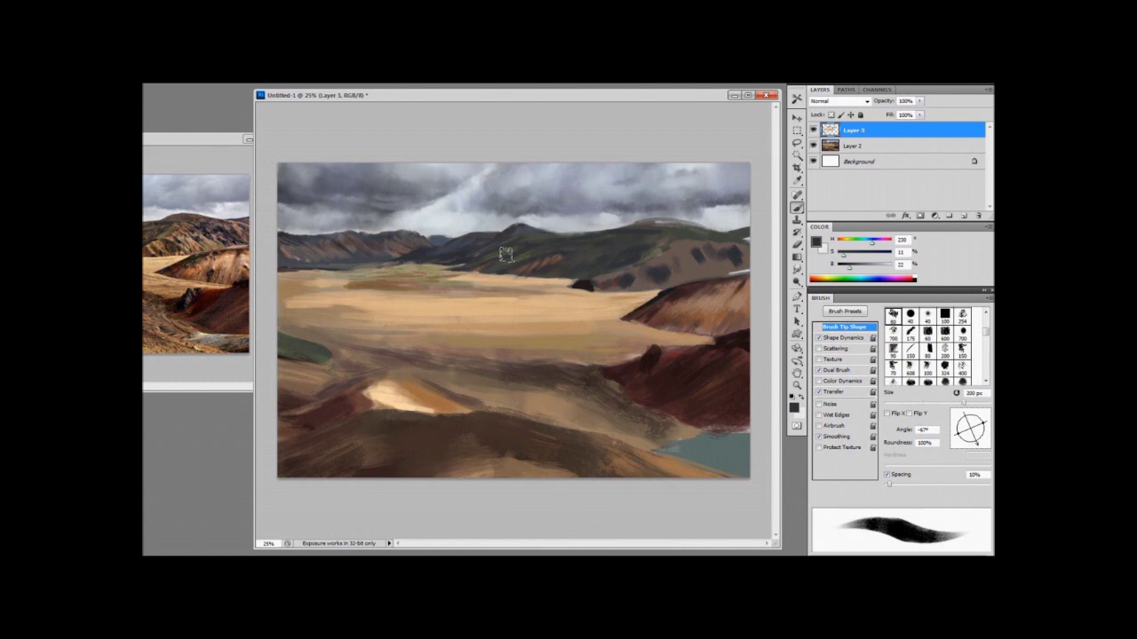
Paint reddish brown across the right hill's summit and blend its edges with sampled dark greys and a smaller brush
alt+click(650, 233)
drag(649, 234, 702, 230)
key(bracketleft)
alt+click(644, 229)
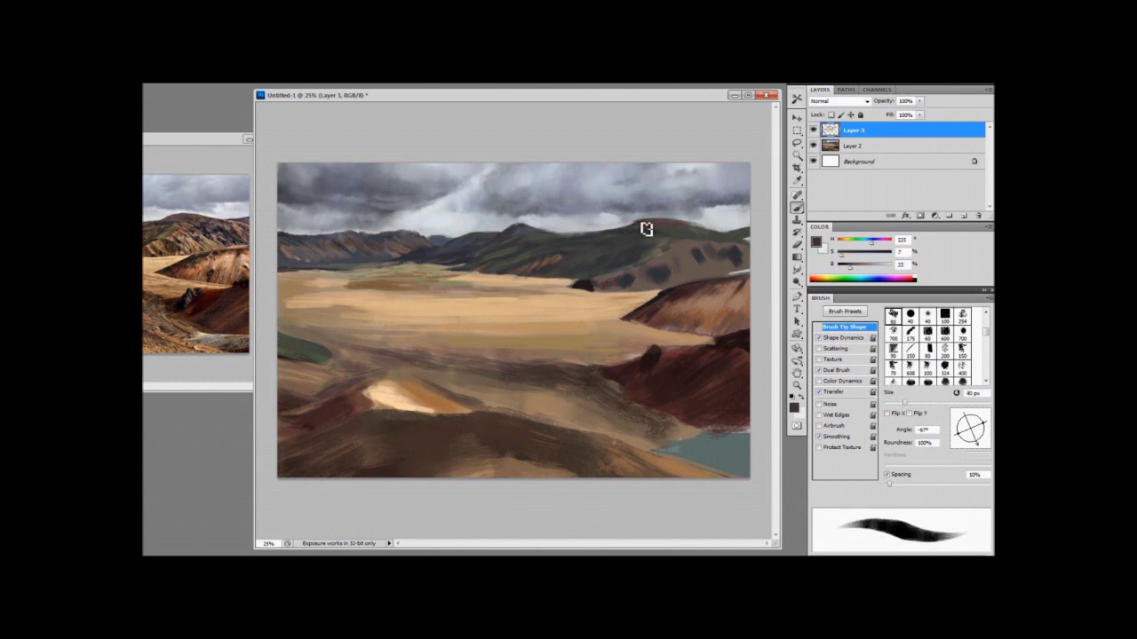
key(bracketleft)
alt+click(704, 232)
key(bracketleft)
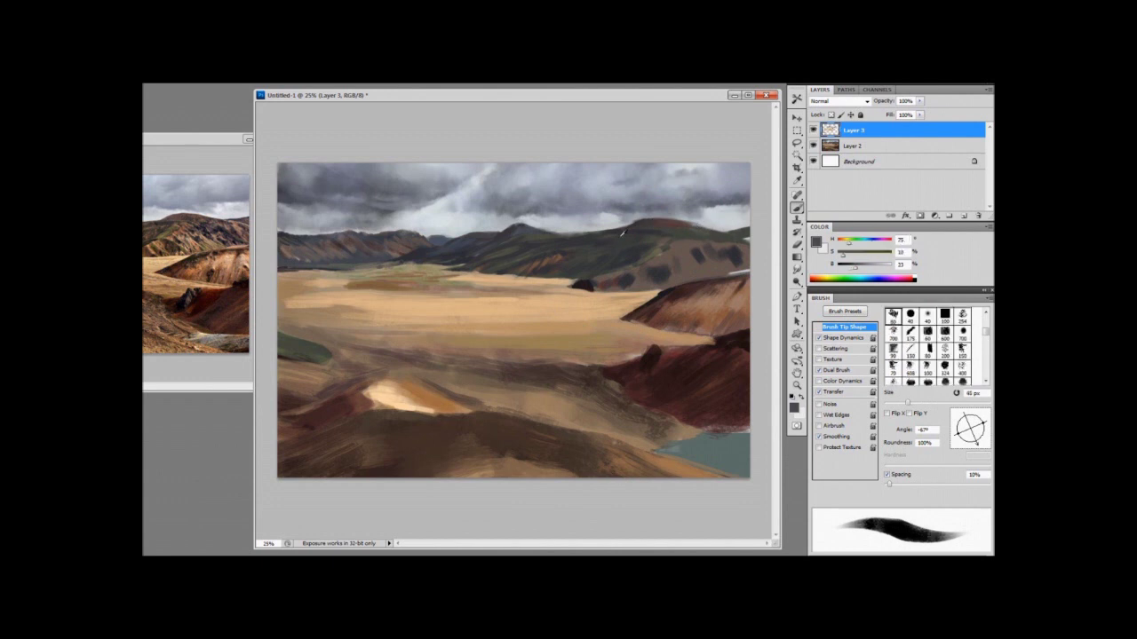
Refine the ridge between the right hill's summit and the canvas edge with sampled dark browns and greys and an 80 px brush
alt+click(724, 237)
key(bracketleft)
key(bracketright)
key(bracketright)
key(bracketright)
key(bracketright)
alt+click(751, 243)
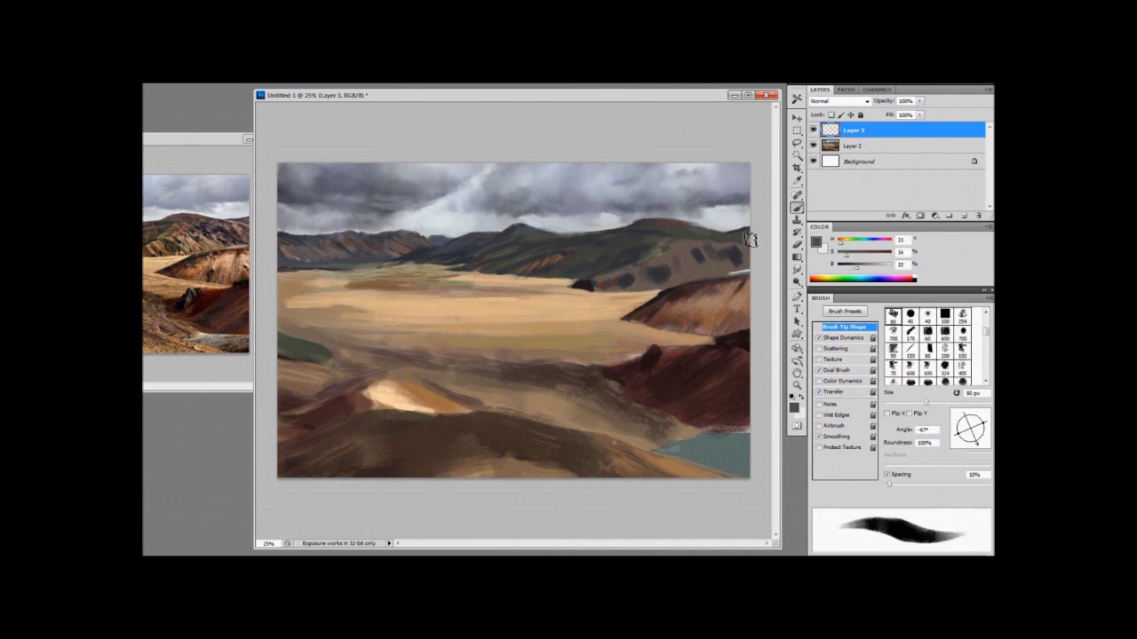
alt+click(680, 236)
alt+click(721, 243)
Blend the dark blotches on the right hill's slope with sampled slope tones, using a larger and a smaller brush
alt+click(689, 266)
key(bracketright)
key(bracketright)
key(bracketright)
key(bracketright)
key(bracketright)
alt+click(701, 253)
key(bracketleft)
key(bracketleft)
key(bracketleft)
key(bracketleft)
key(bracketleft)
key(bracketleft)
Darken the right hill's lower slope above the dark rock with sampled dark reddish grey and a brush of about 125 px
alt+click(656, 256)
key(bracketright)
key(bracketright)
key(bracketright)
alt+click(623, 278)
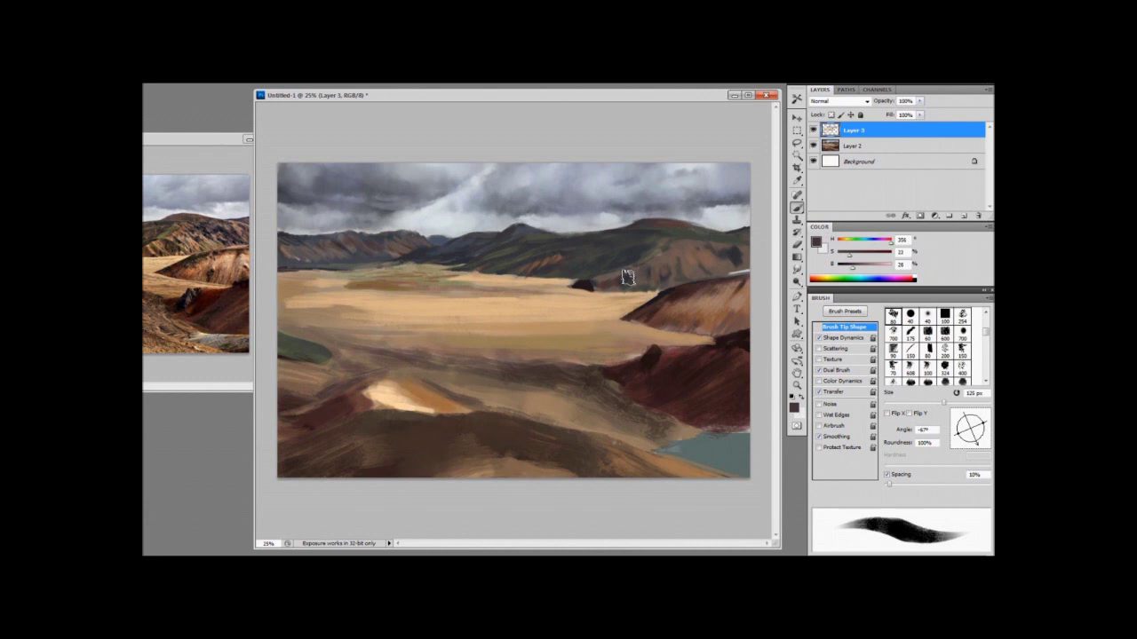
key(bracketright)
drag(653, 278, 670, 271)
Paint orange-brown, 24° hue and 51% brightness, over the right hill's slope out to the canvas edge
alt+click(535, 289)
alt+click(606, 285)
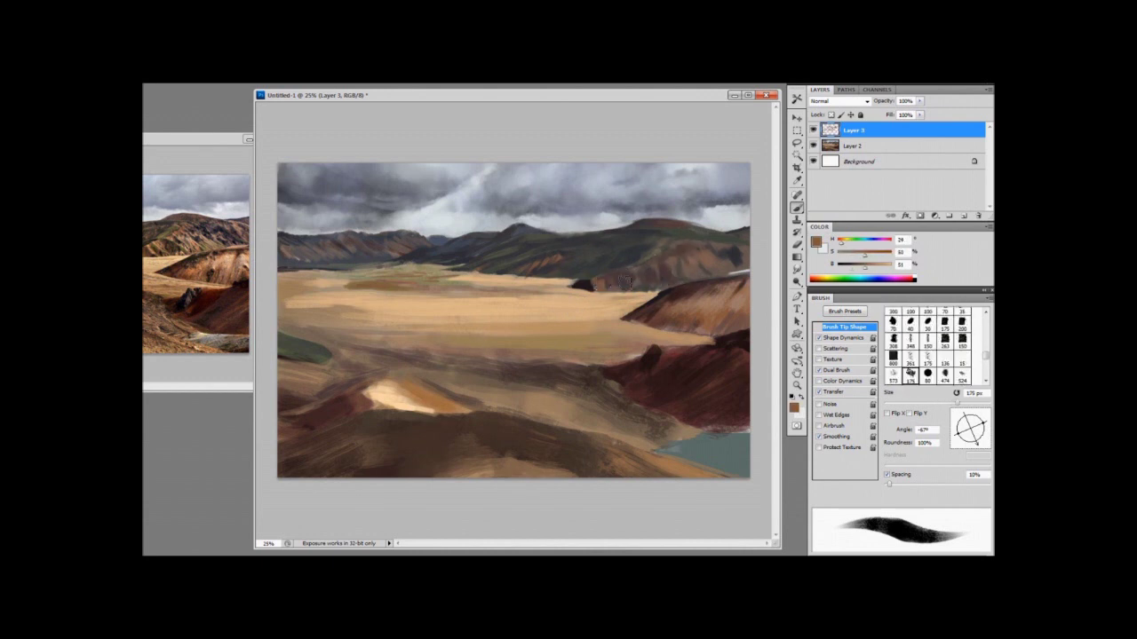
key(bracketright)
key(bracketright)
key(bracketright)
key(bracketright)
drag(740, 259, 741, 270)
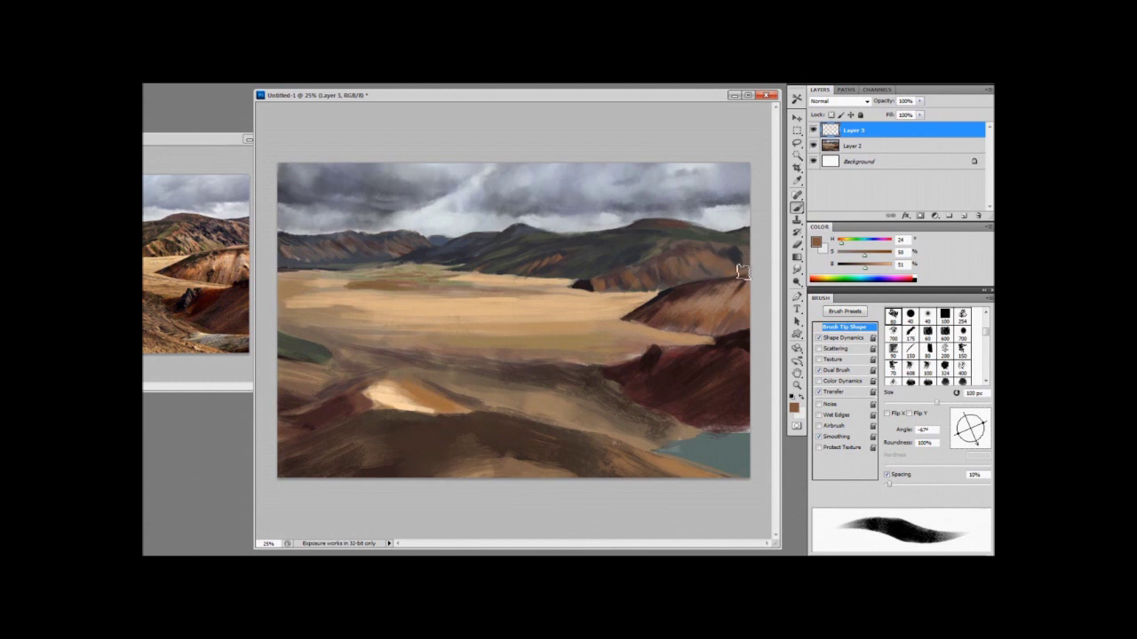
Lighten the brown to 74% brightness and paint a highlight along the right hill's far ridge with a 45 px brush
key(bracketleft)
key(bracketleft)
key(bracketleft)
key(bracketleft)
key(bracketleft)
key(bracketleft)
key(bracketleft)
key(bracketleft)
key(bracketleft)
drag(867, 268, 874, 268)
key(bracketright)
key(bracketright)
key(bracketright)
key(bracketright)
key(bracketright)
key(bracketright)
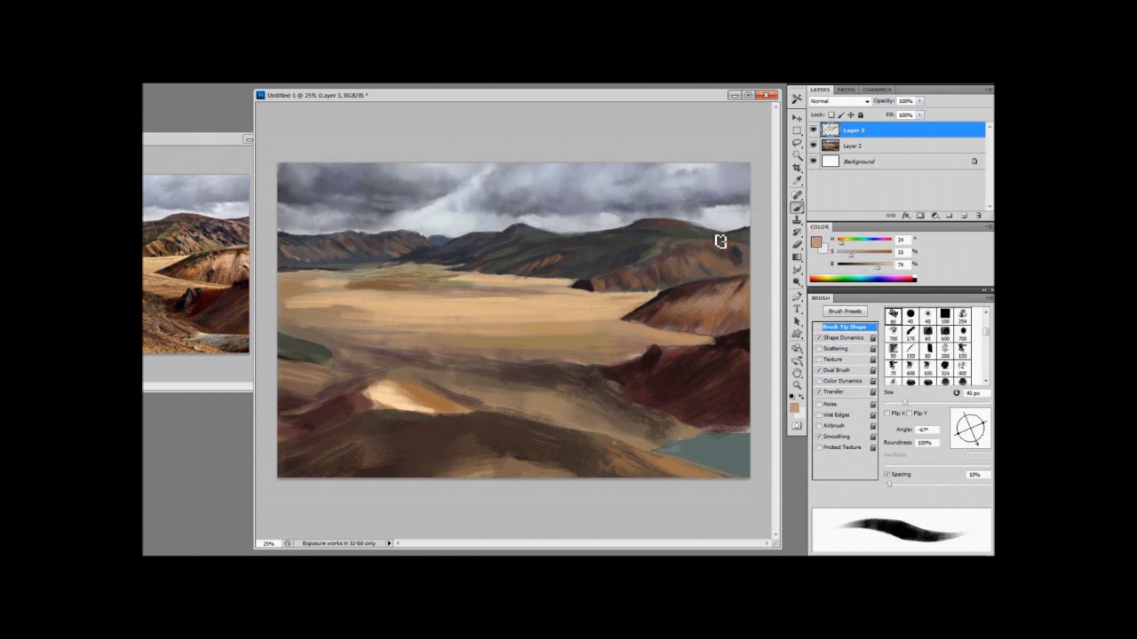
drag(720, 239, 749, 245)
Blend the highlight into the slope below the far ridge with a sampled muted brown and a larger brush
alt+click(732, 247)
key(bracketright)
key(period)
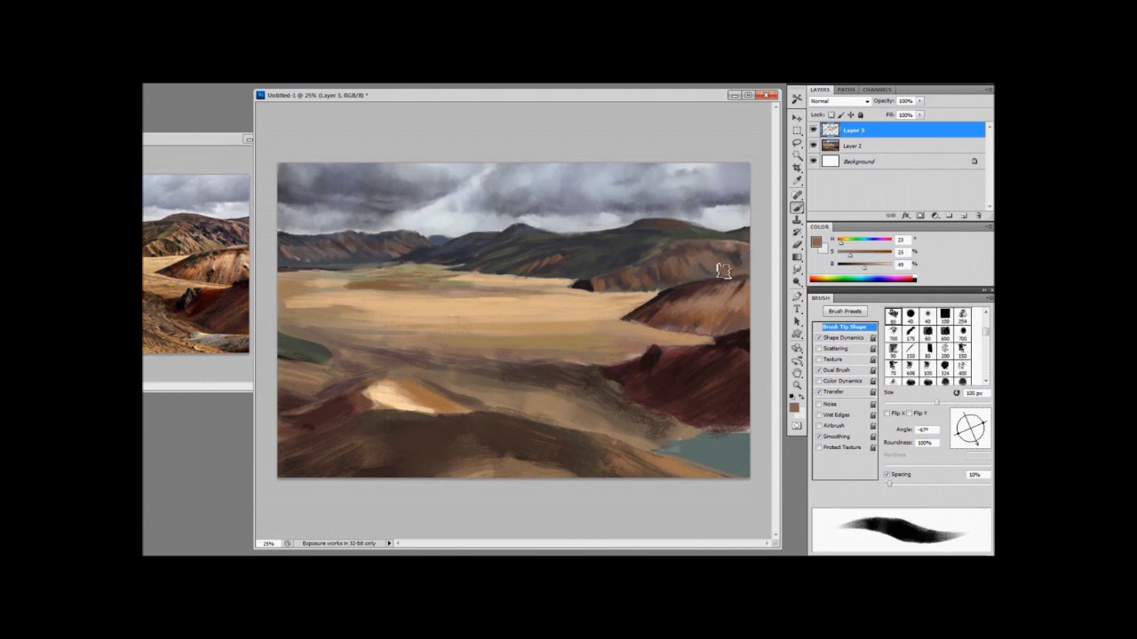